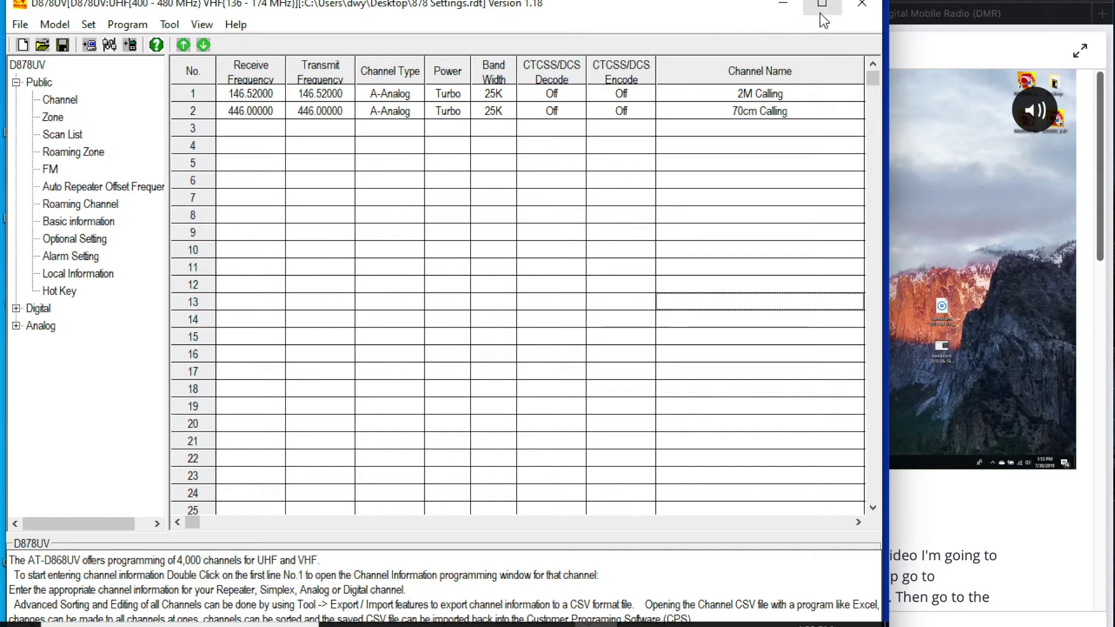
Look over channel 1's detailed settings and close them without changes
{"action": "left_click", "coordinate": [783, 8]}
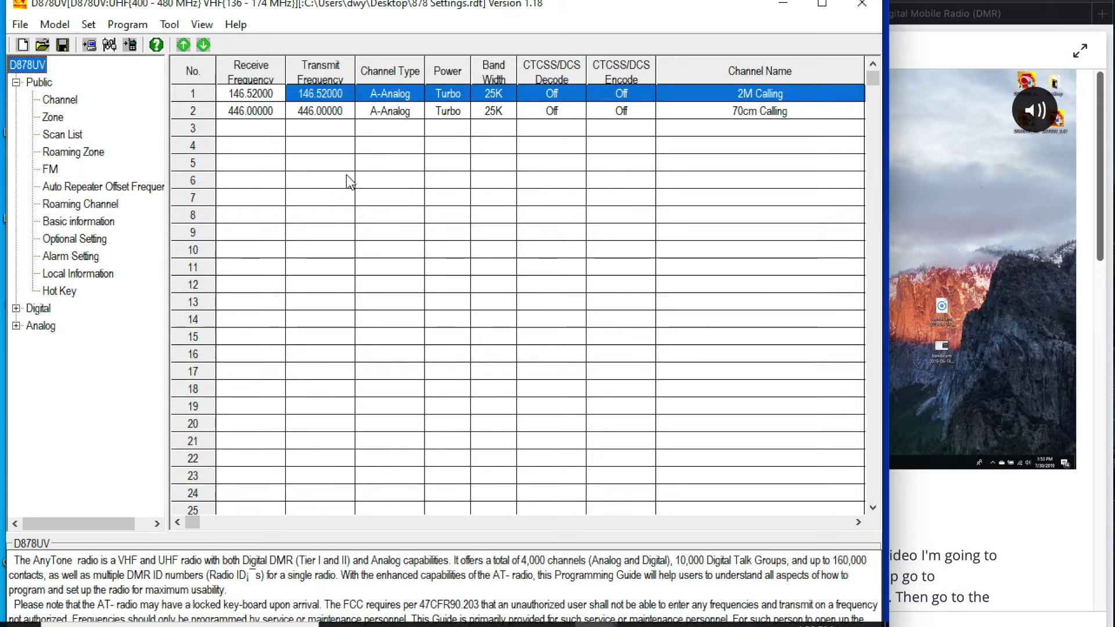
{"action": "double_click", "coordinate": [206, 99]}
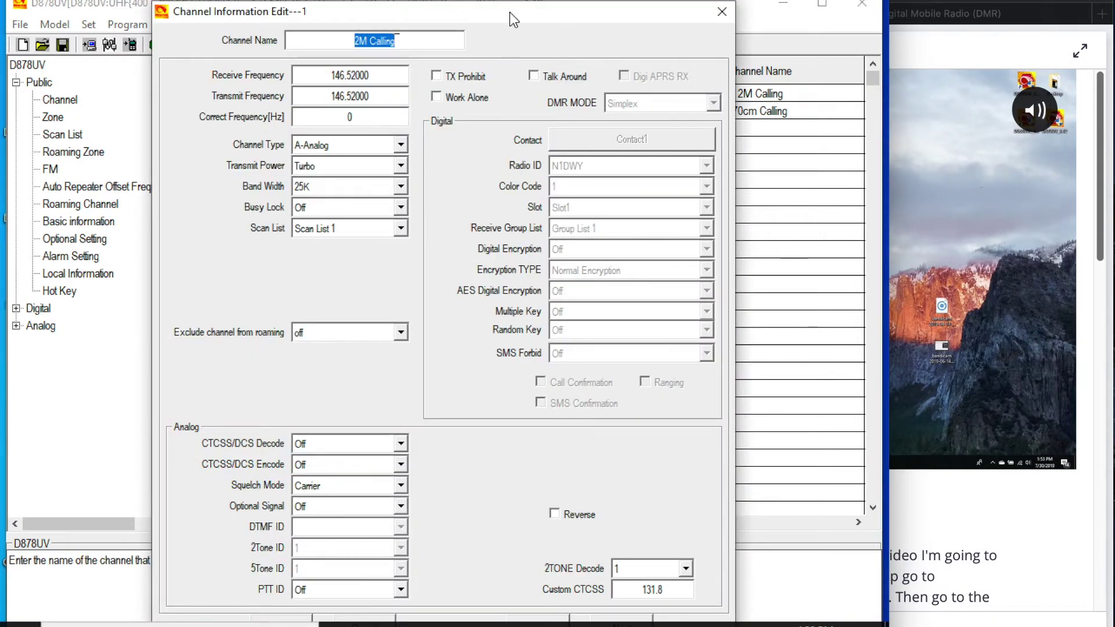
{"action": "left_click_drag", "start_coordinate": [515, 13], "coordinate": [514, 1]}
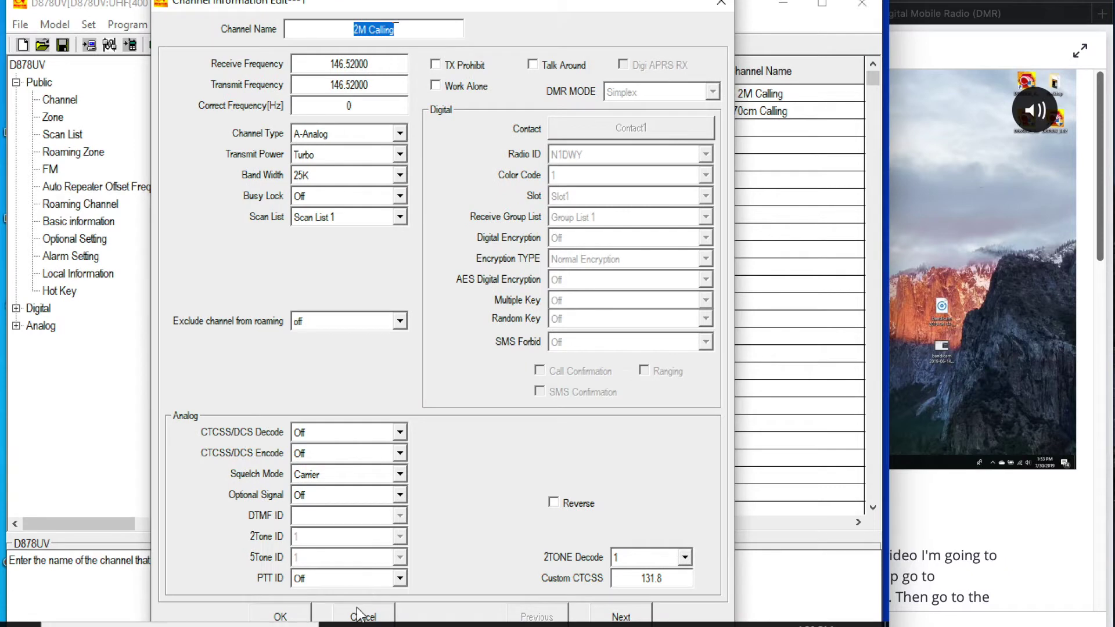
{"action": "left_click", "coordinate": [361, 614]}
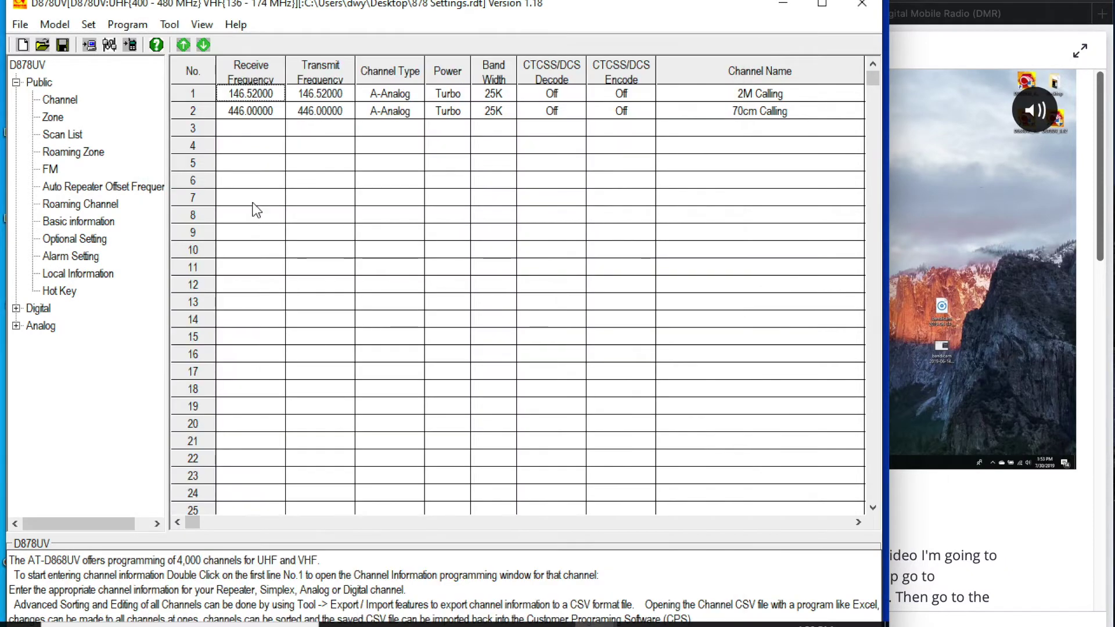
Open Optional Setting and review its Key Function and Power-on pages
{"action": "left_click", "coordinate": [91, 240]}
{"action": "double_click", "coordinate": [91, 241]}
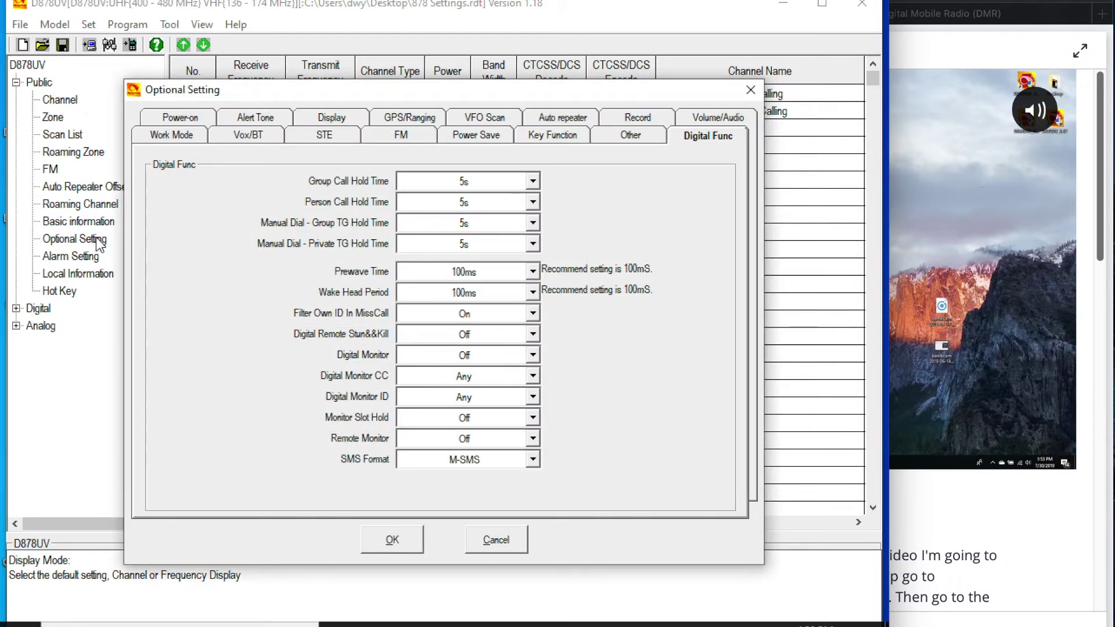
{"action": "left_click", "coordinate": [562, 137]}
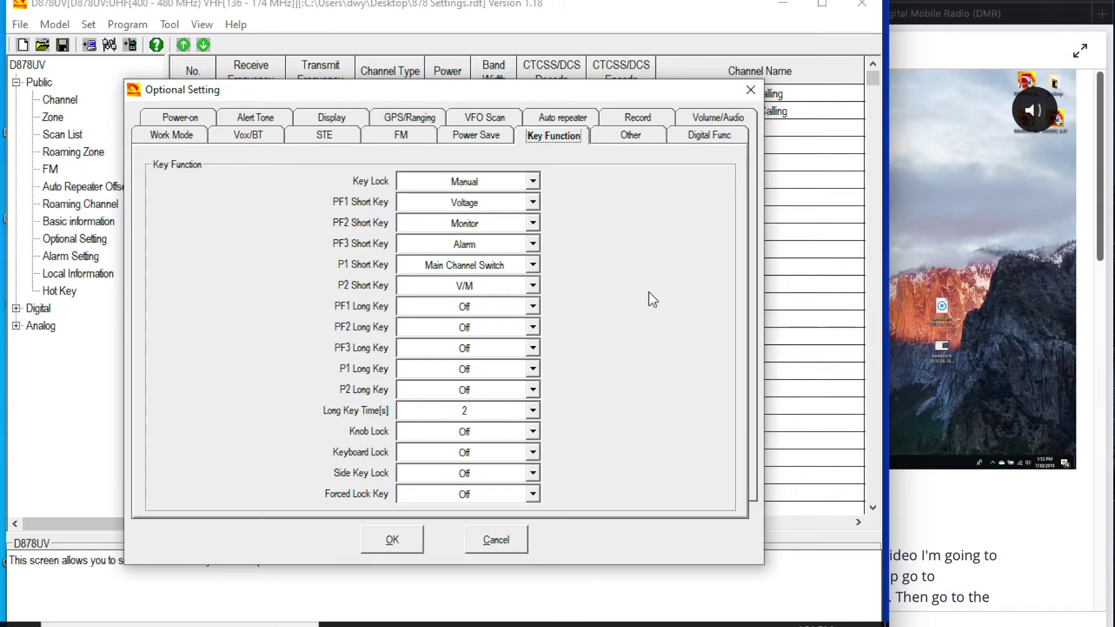
{"action": "left_click", "coordinate": [199, 117]}
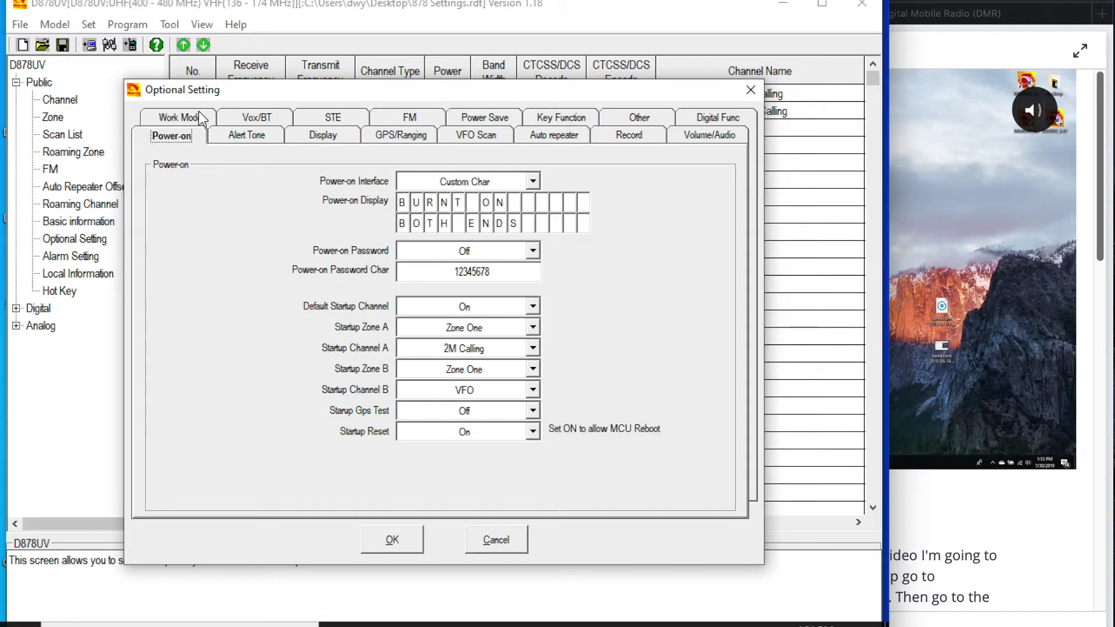
Keep Custom Char power-on, startup channels 2M Calling (A) and VFO (B), then return to channels
{"action": "left_click", "coordinate": [434, 184]}
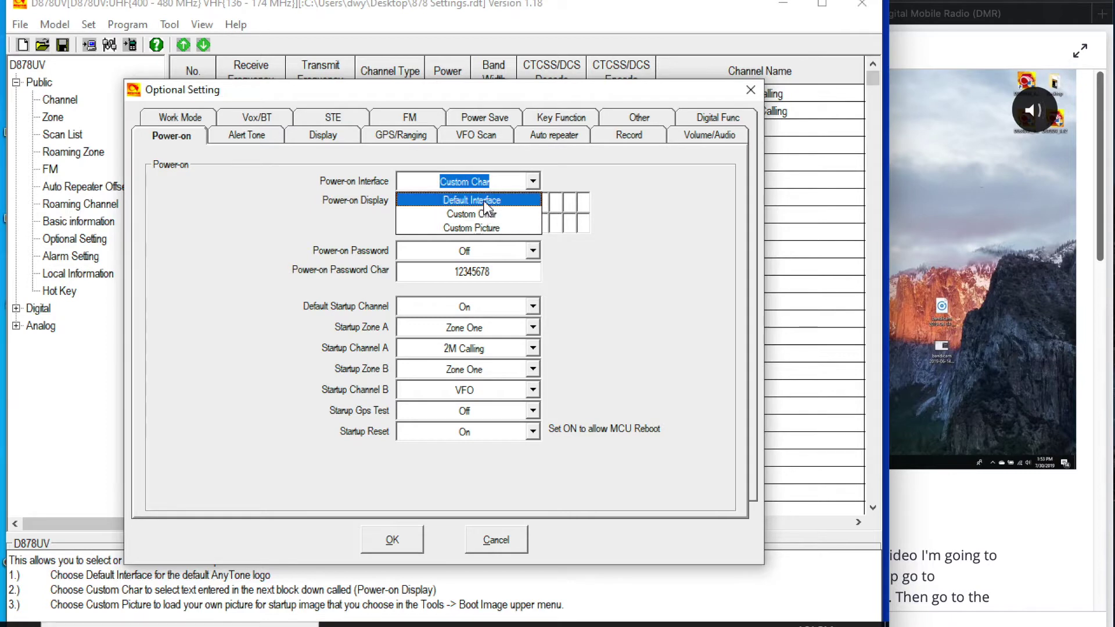
{"action": "left_click", "coordinate": [488, 214]}
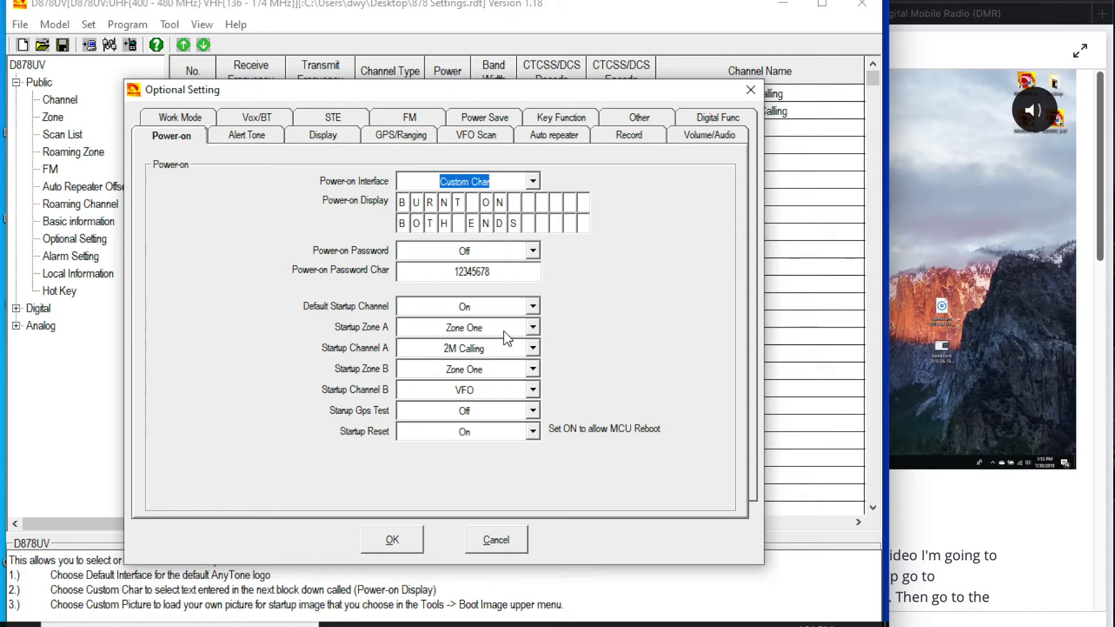
{"action": "left_click", "coordinate": [516, 353]}
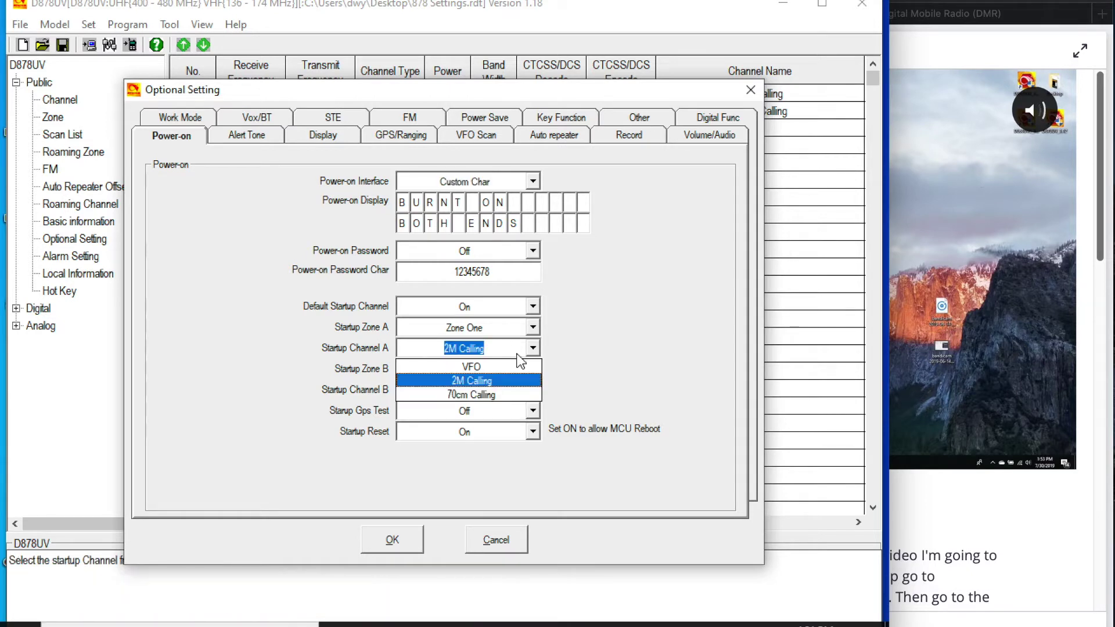
{"action": "left_click", "coordinate": [597, 344]}
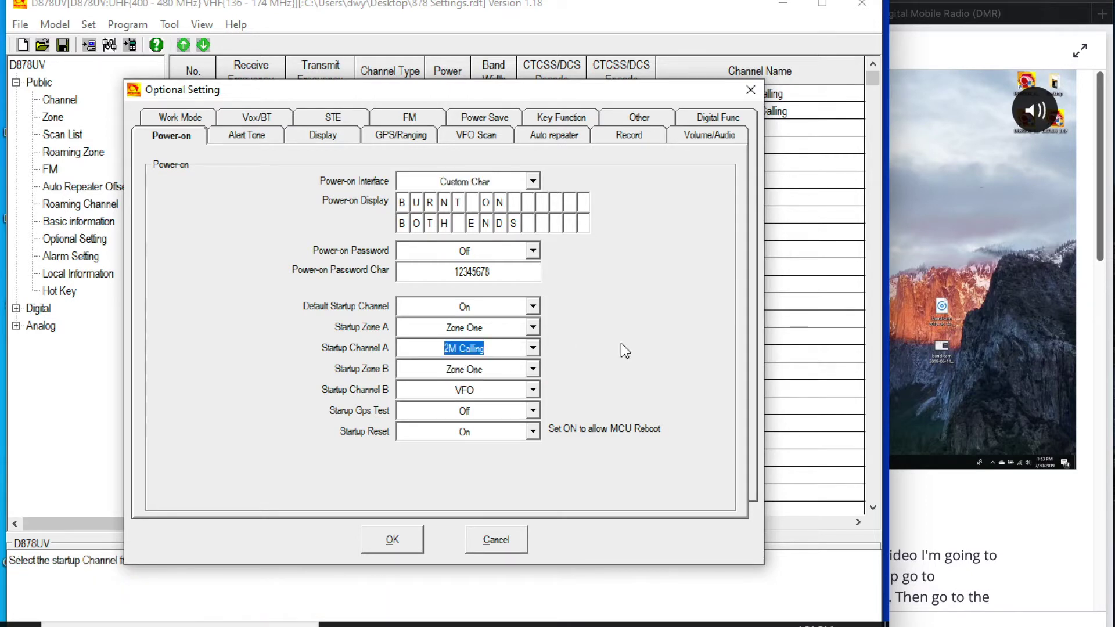
{"action": "left_click", "coordinate": [532, 390]}
{"action": "left_click", "coordinate": [598, 377]}
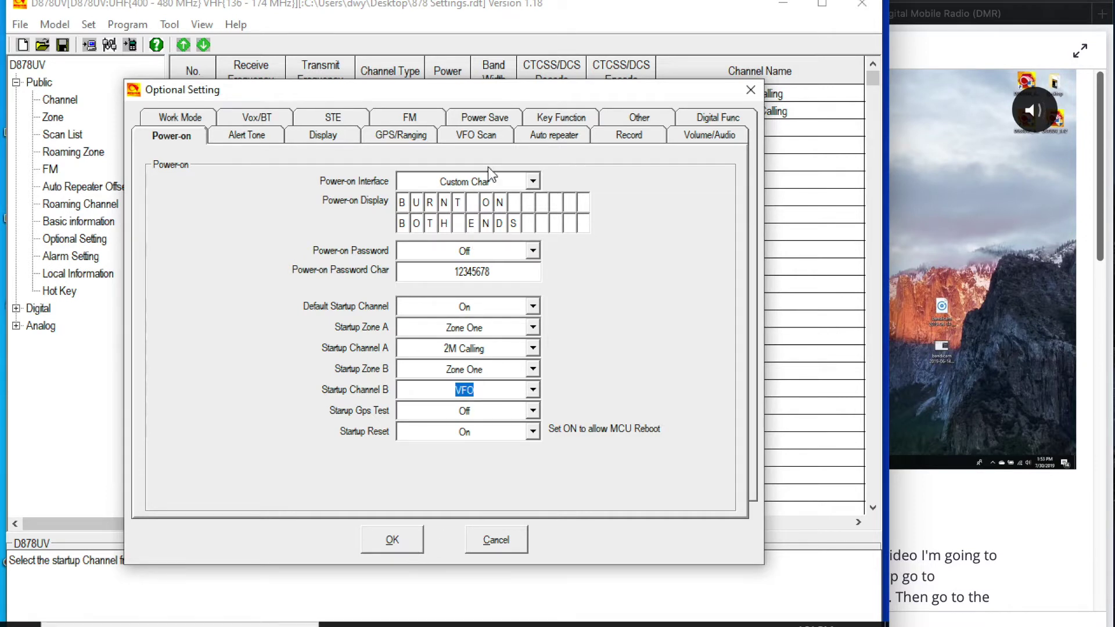
{"action": "left_click", "coordinate": [752, 92]}
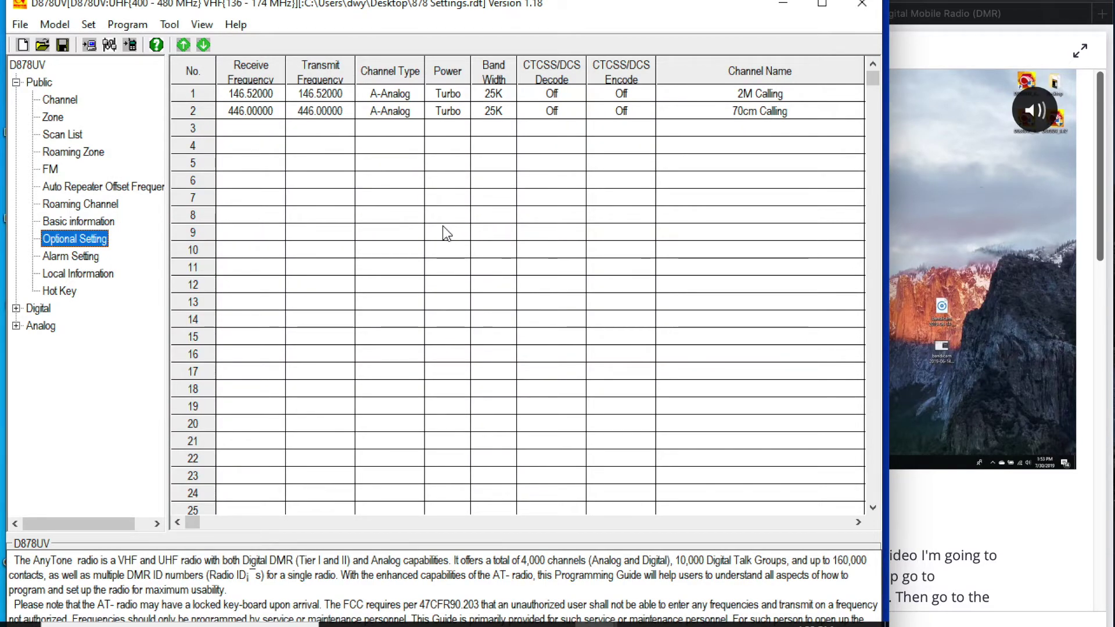
{"action": "left_click", "coordinate": [74, 105]}
Create channel 3 'Repeater A' at 440.00000 as an analog channel with Turbo power
{"action": "left_click", "coordinate": [243, 129]}
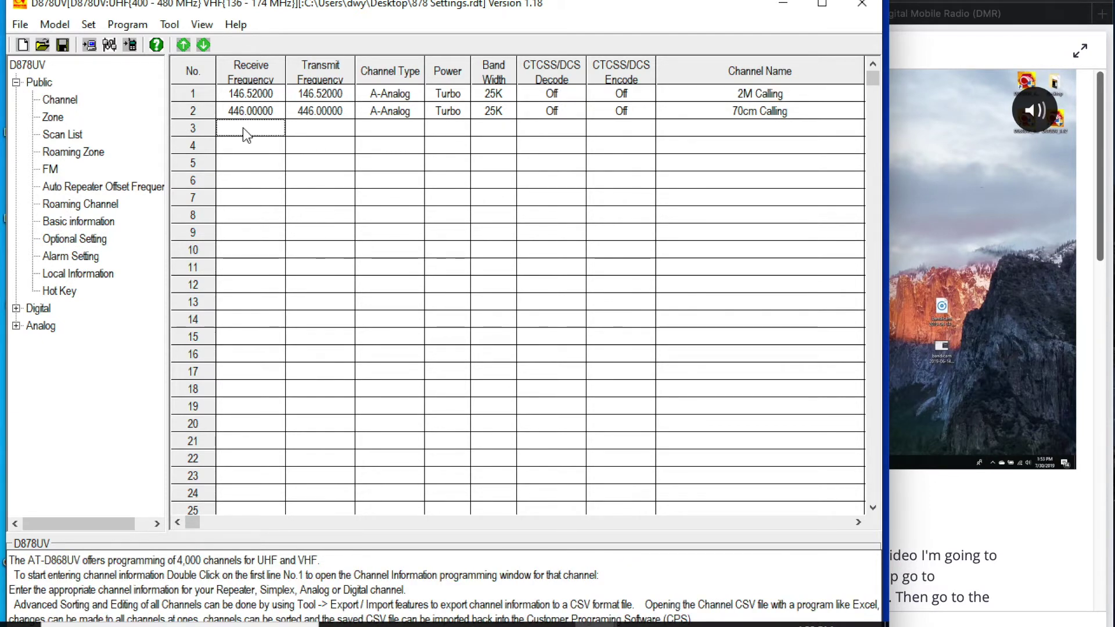
{"action": "double_click", "coordinate": [243, 128]}
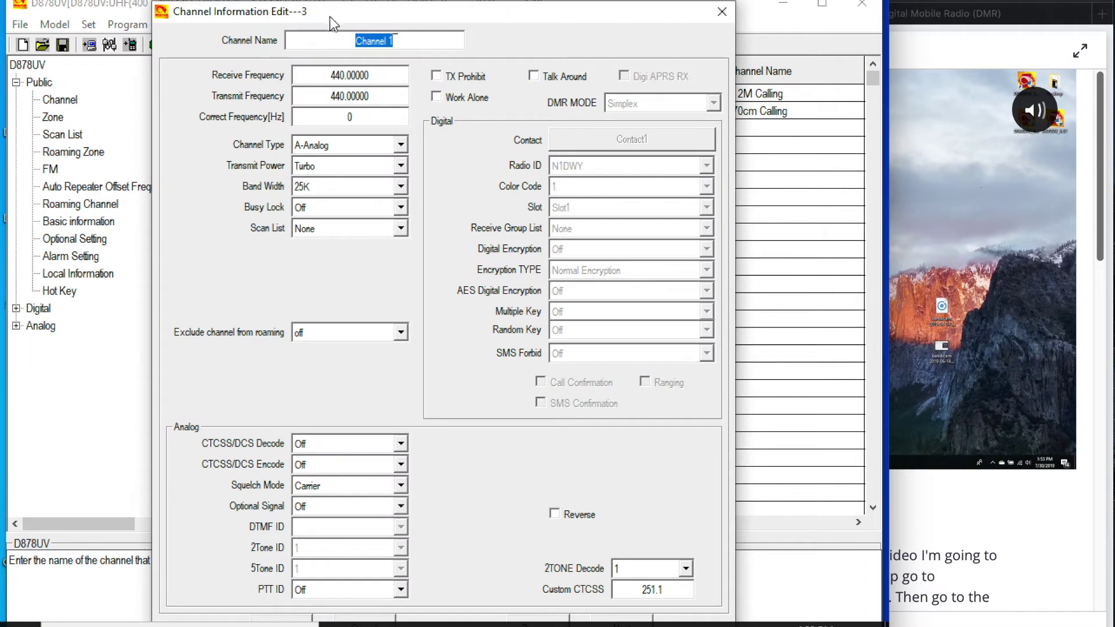
{"action": "left_click_drag", "start_coordinate": [332, 23], "coordinate": [323, 2]}
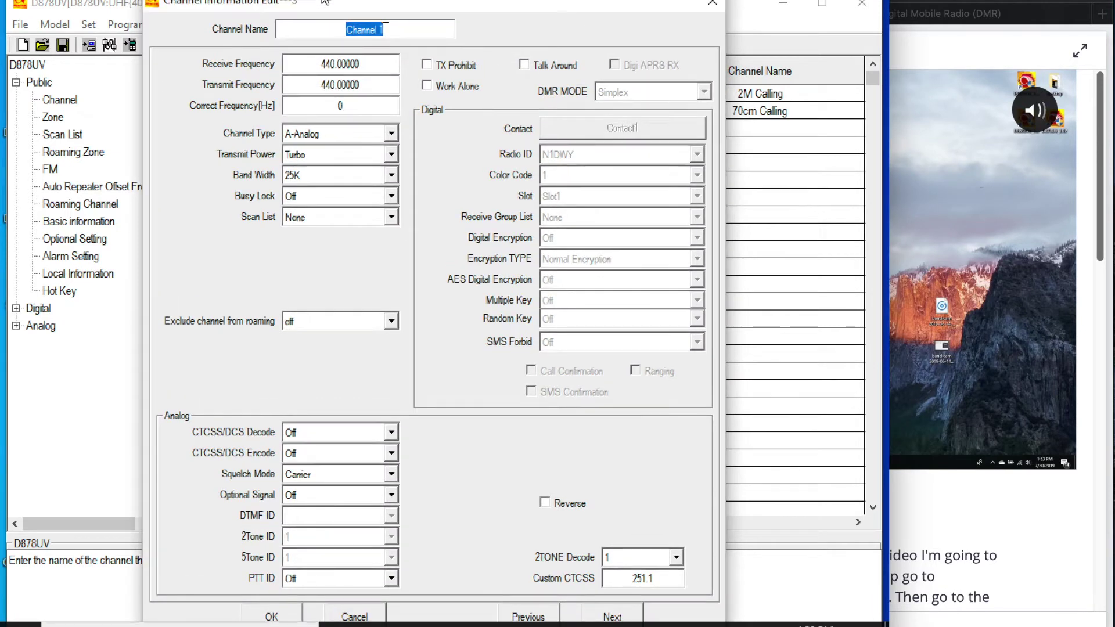
{"action": "type", "text": "Repe"}
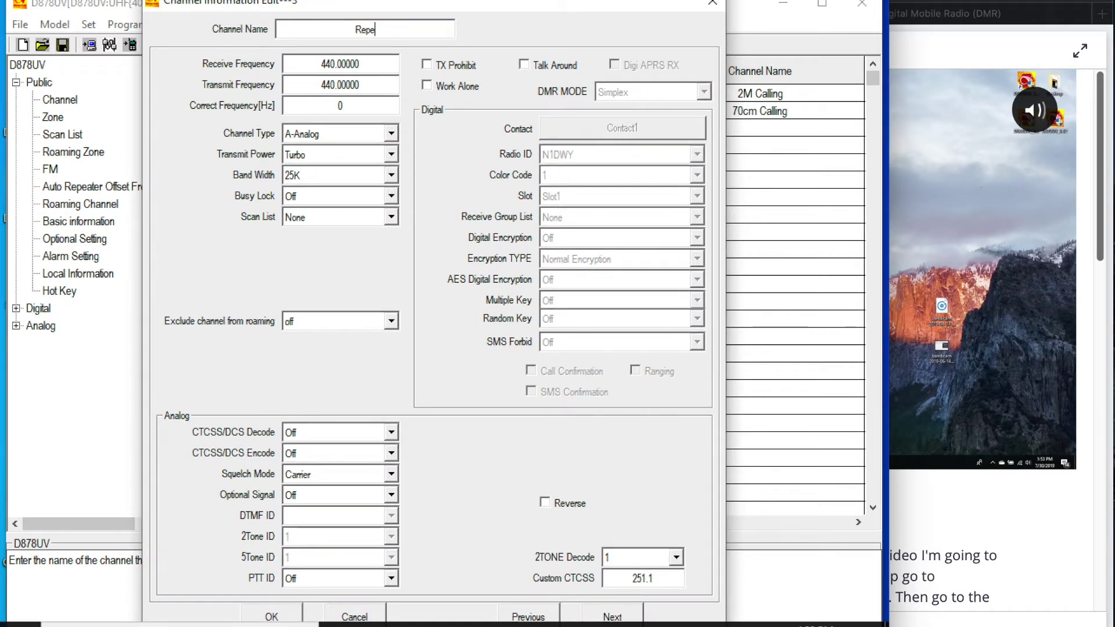
{"action": "type", "text": "ater A"}
{"action": "left_click", "coordinate": [343, 68]}
{"action": "left_click", "coordinate": [346, 79]}
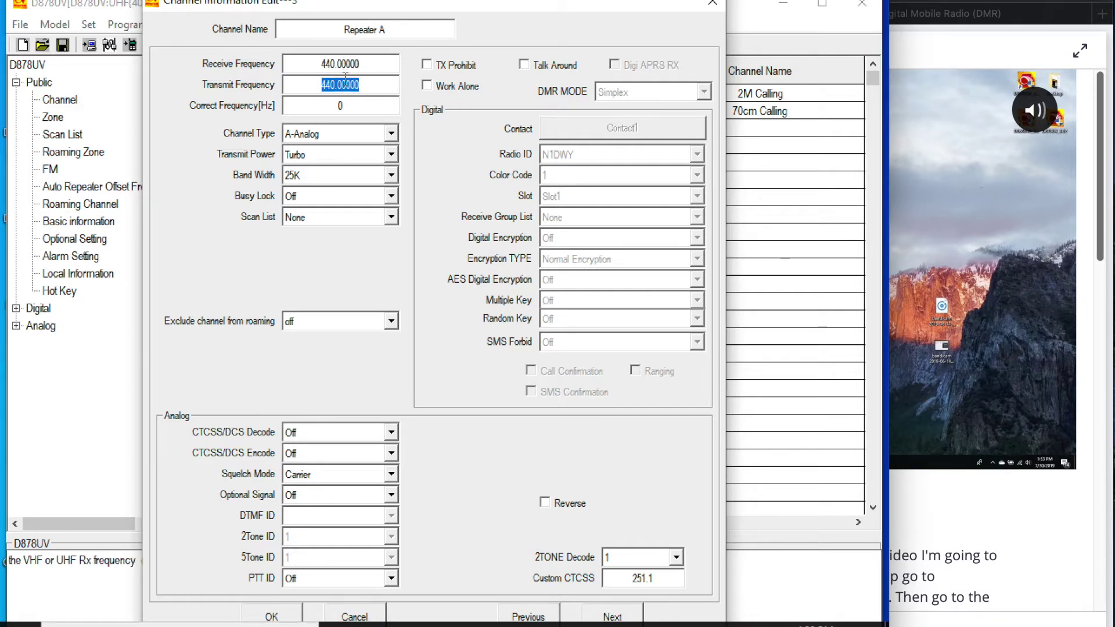
{"action": "left_click", "coordinate": [332, 134]}
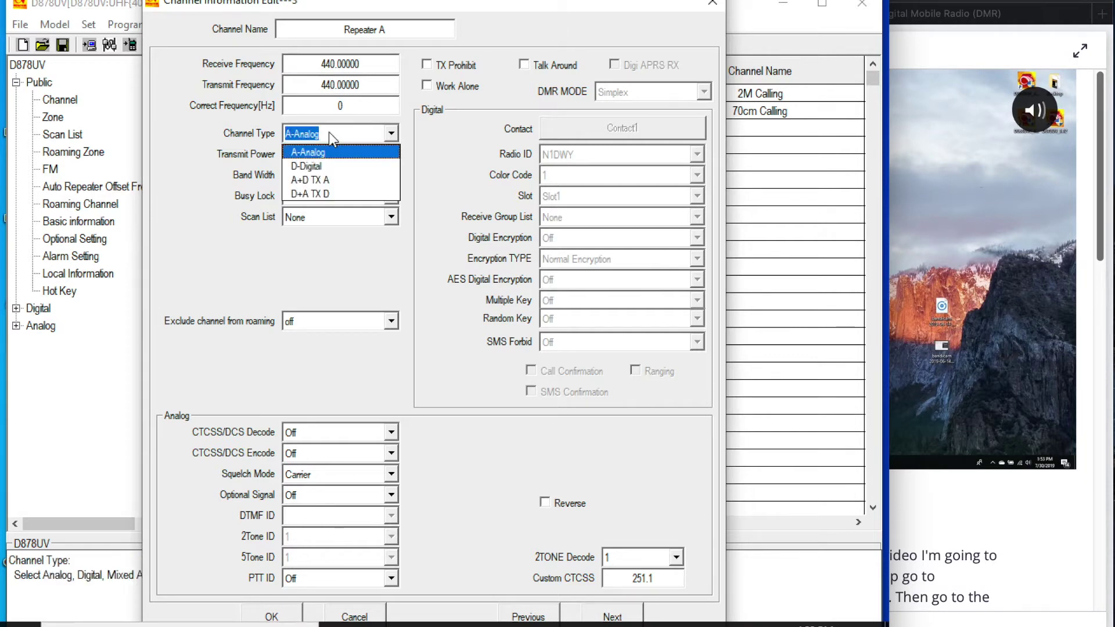
{"action": "left_click", "coordinate": [375, 152]}
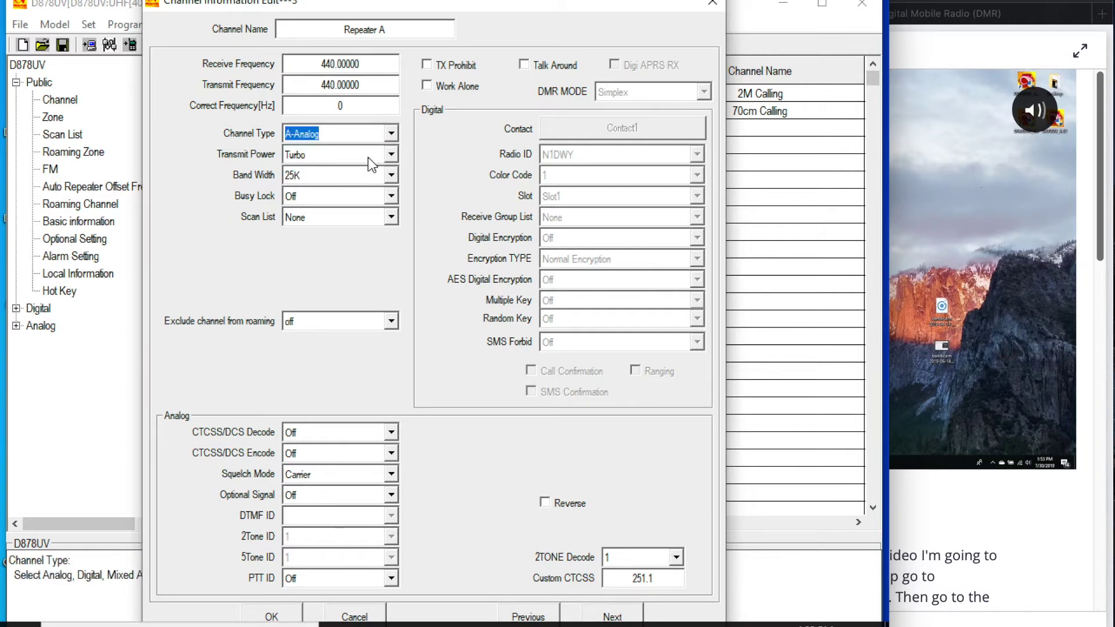
{"action": "left_click", "coordinate": [369, 159]}
{"action": "left_click", "coordinate": [430, 161]}
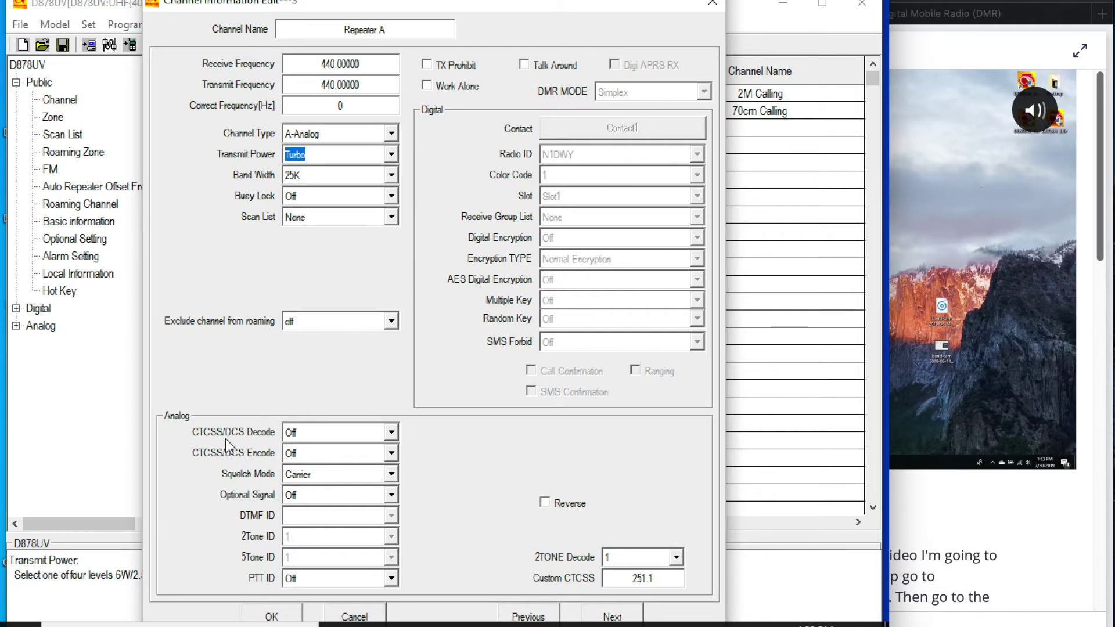
Give Repeater A CTCSS 77.0 receive and transmit tones and save it
{"action": "left_click", "coordinate": [342, 439]}
{"action": "left_click", "coordinate": [341, 464]}
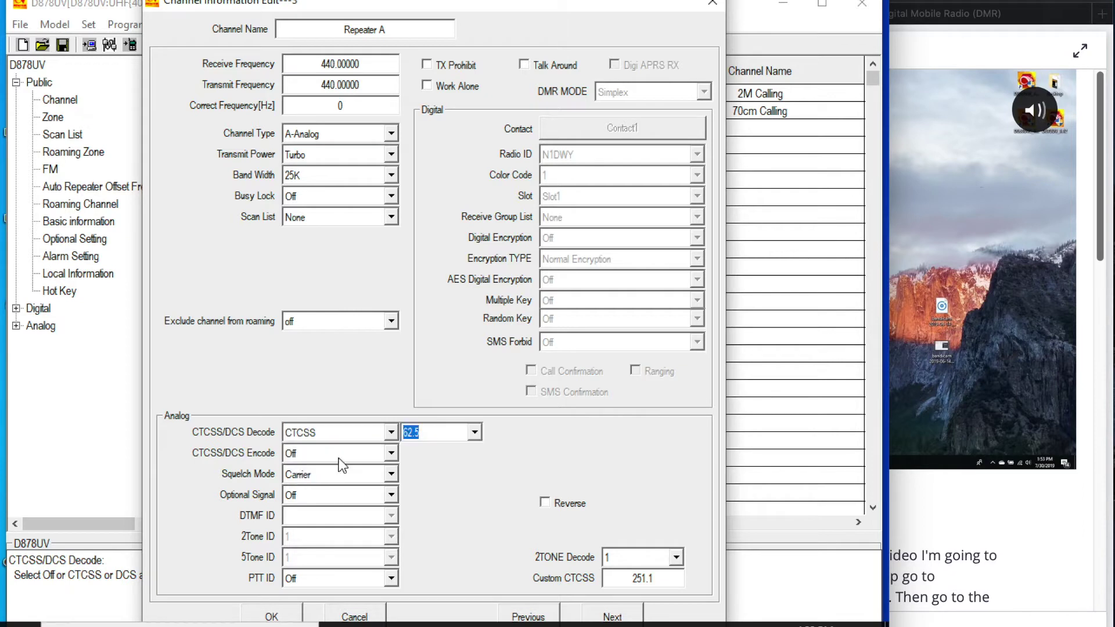
{"action": "left_click", "coordinate": [339, 458]}
{"action": "left_click", "coordinate": [342, 482]}
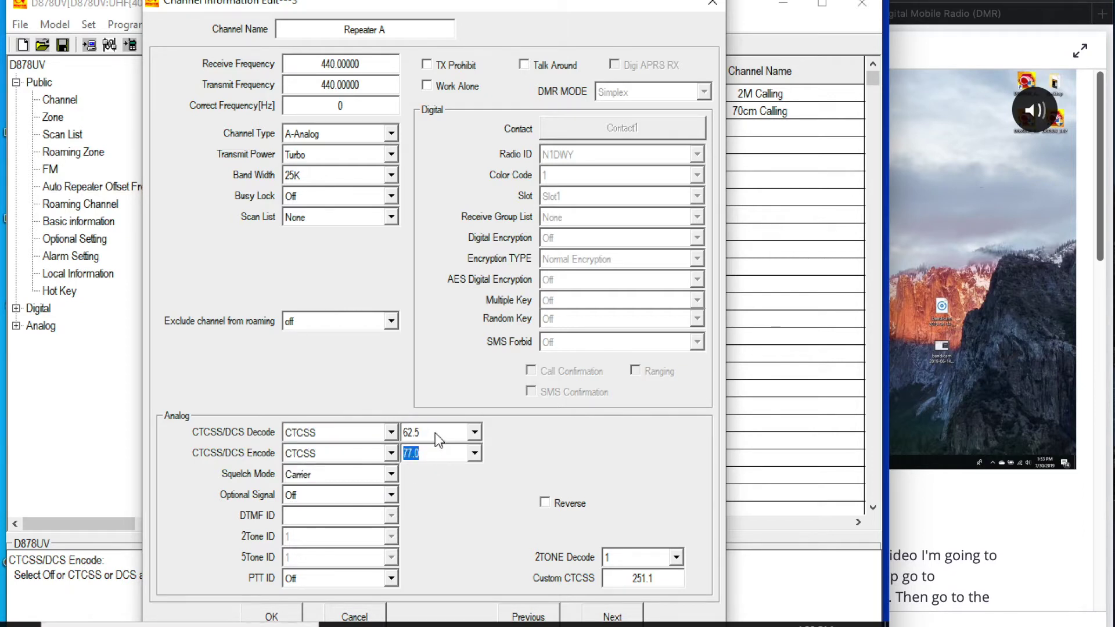
{"action": "left_click", "coordinate": [435, 433]}
{"action": "scroll", "coordinate": [434, 433], "scroll_direction": "down", "scroll_amount": 3}
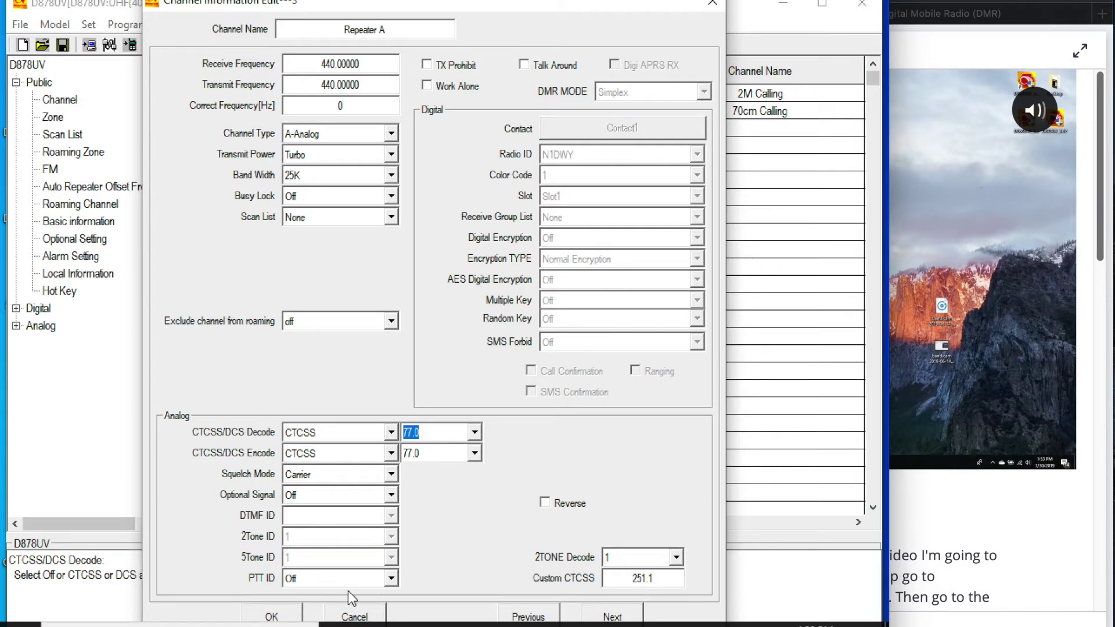
{"action": "left_click", "coordinate": [289, 617]}
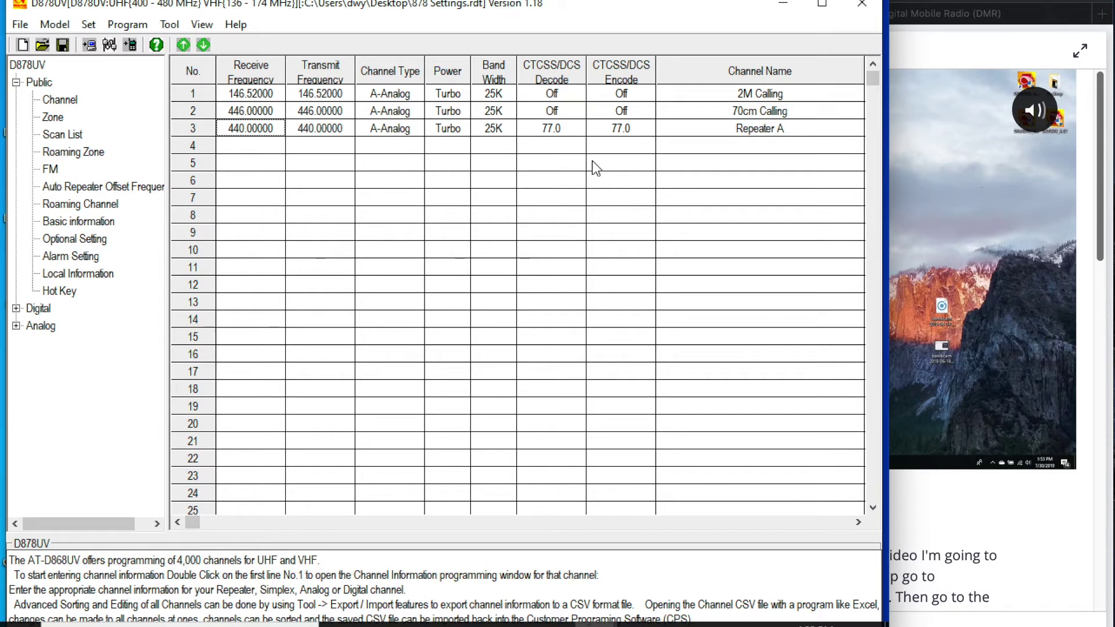
Assign channel 3 to Scan List 1 and save, then view the zone list
{"action": "double_click", "coordinate": [246, 129]}
{"action": "left_click", "coordinate": [322, 229]}
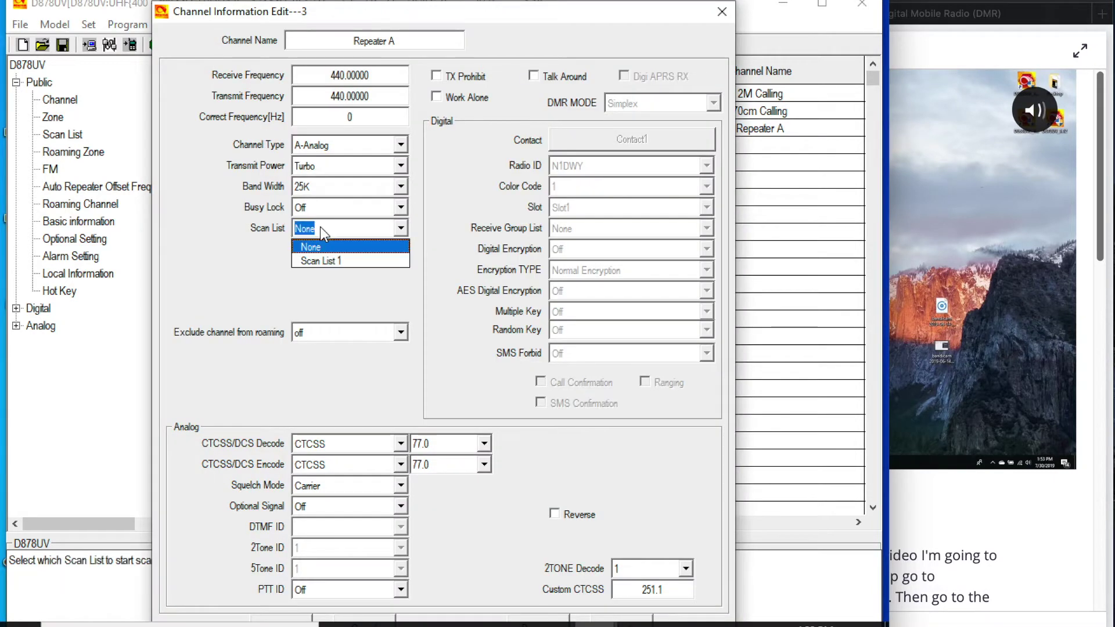
{"action": "left_click", "coordinate": [326, 260]}
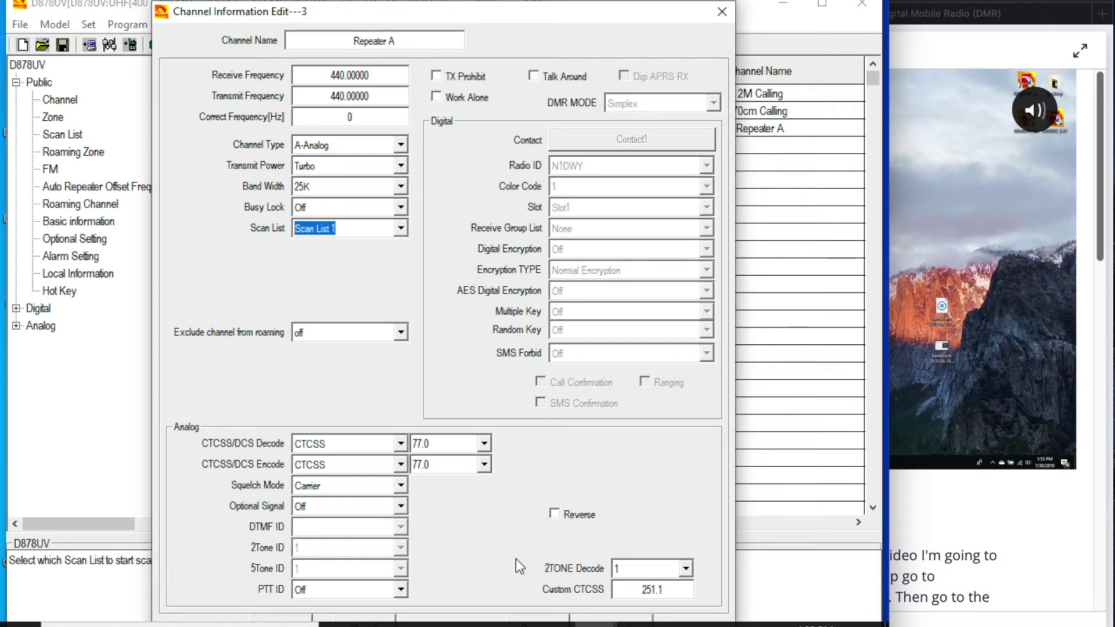
{"action": "left_click_drag", "start_coordinate": [458, 13], "coordinate": [455, 1]}
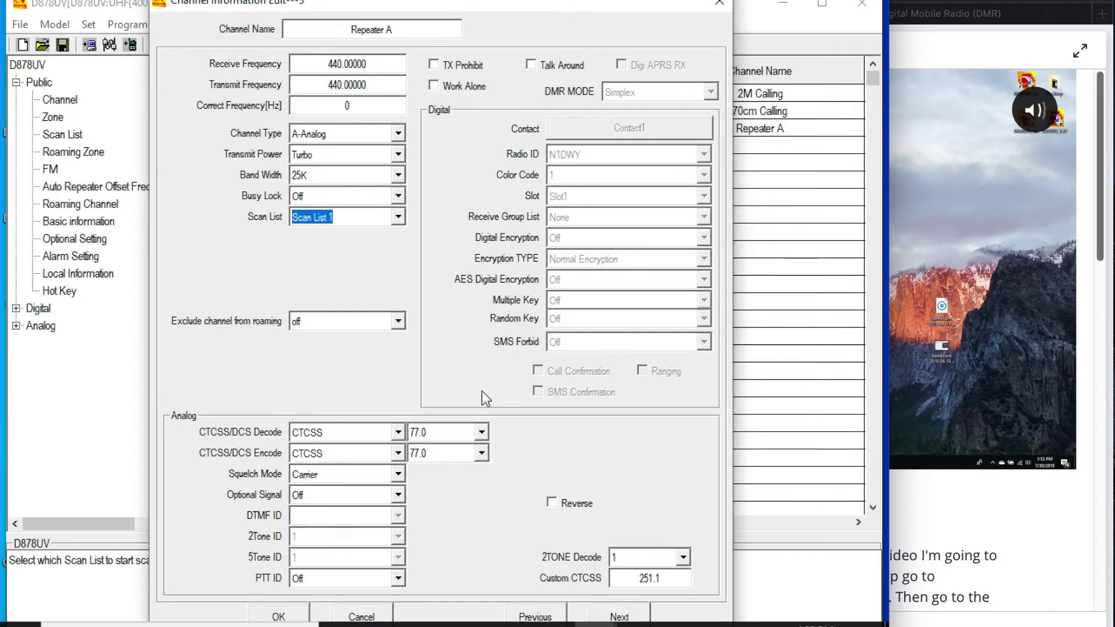
{"action": "key", "text": "Return"}
{"action": "left_click", "coordinate": [63, 134]}
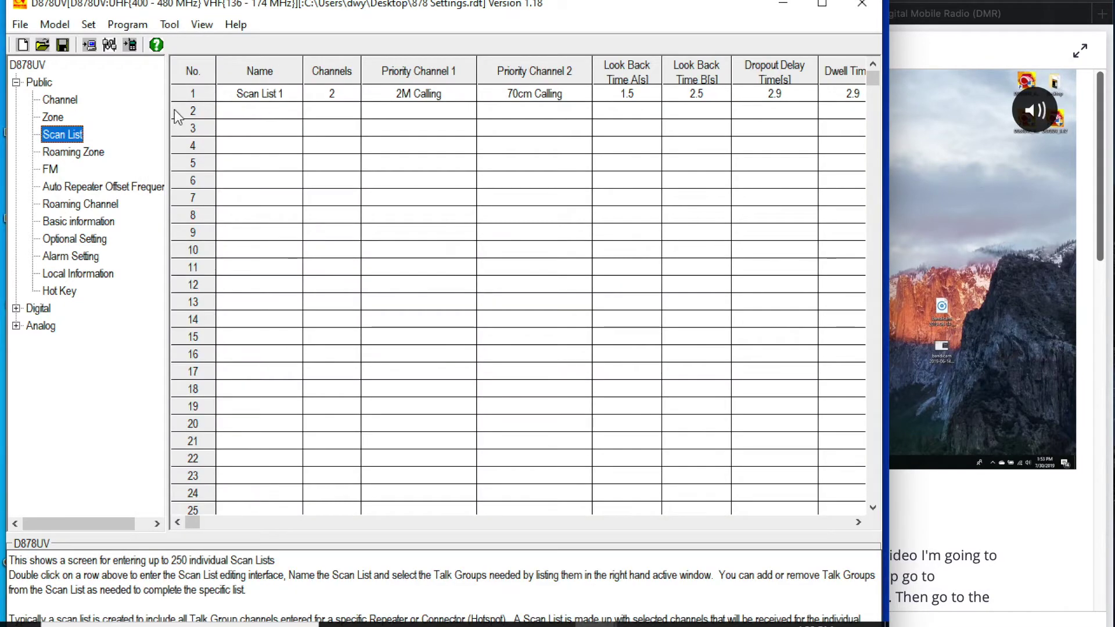
{"action": "left_click", "coordinate": [56, 117]}
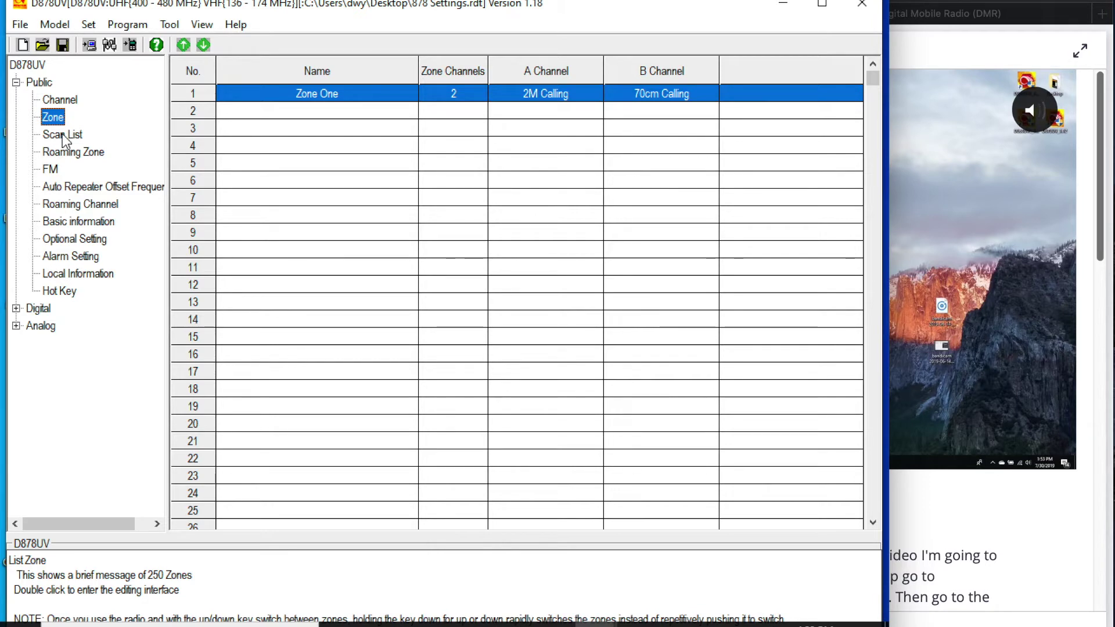
Add Repeater A to Scan List 1's members
{"action": "left_click", "coordinate": [62, 133]}
{"action": "left_click", "coordinate": [264, 99]}
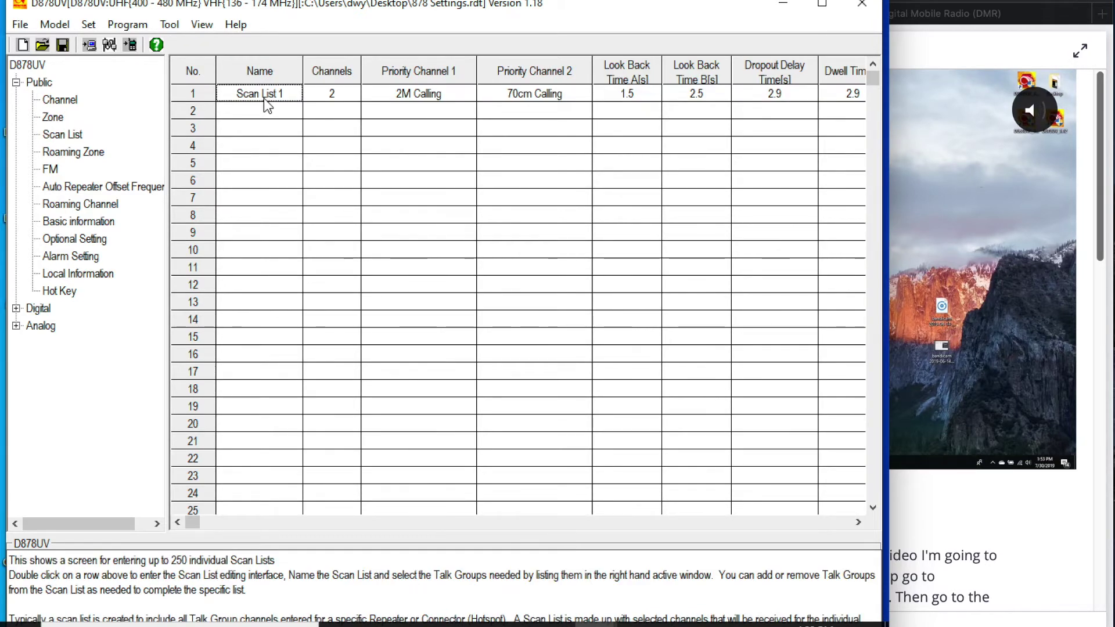
{"action": "double_click", "coordinate": [264, 99]}
{"action": "left_click", "coordinate": [193, 105]}
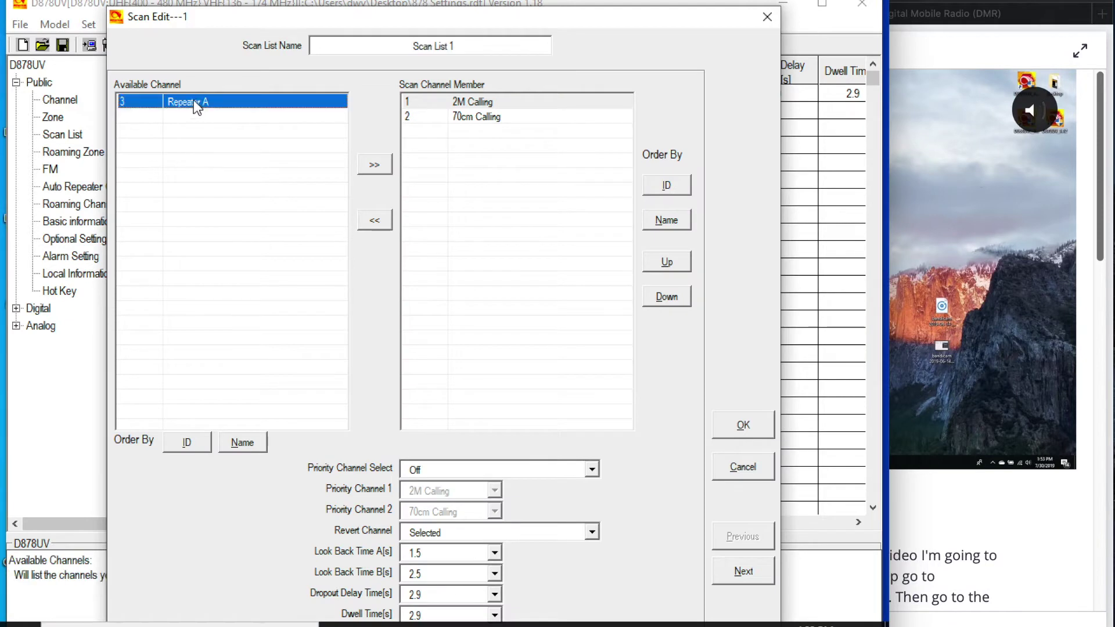
{"action": "left_click", "coordinate": [374, 165]}
Leave Repeater A third in the scan order and confirm Scan List 1
{"action": "left_click", "coordinate": [511, 141]}
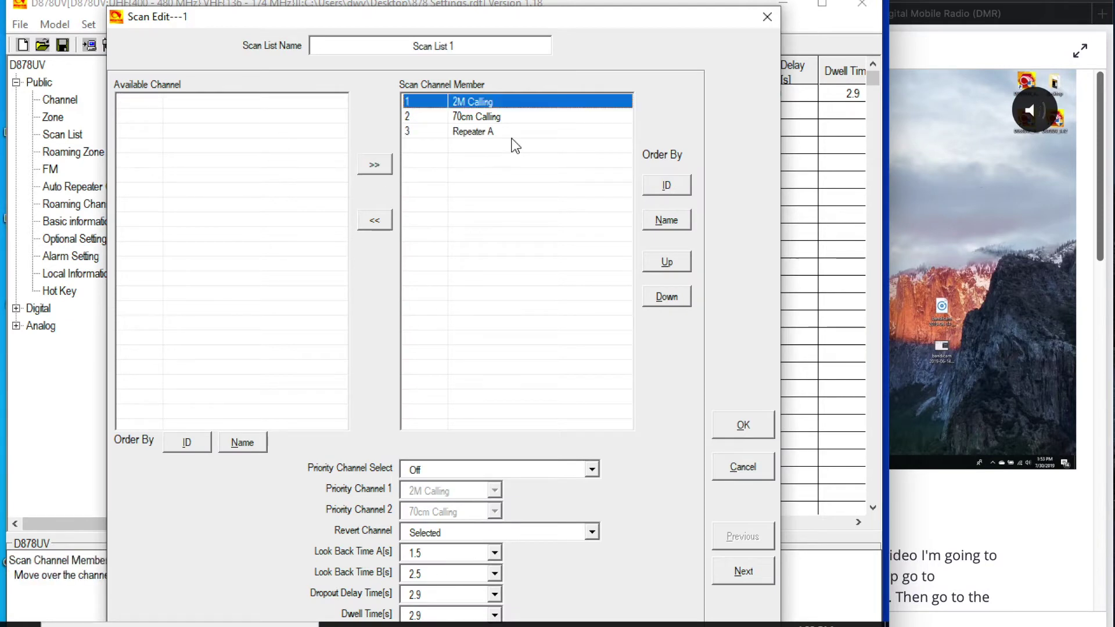
{"action": "left_click", "coordinate": [522, 135]}
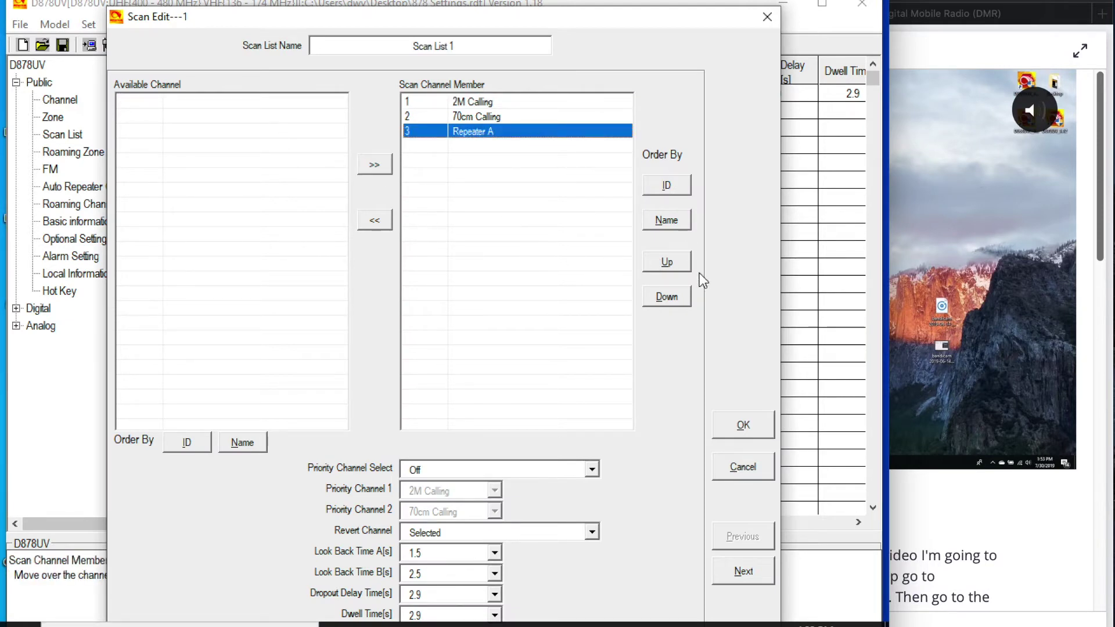
{"action": "left_click", "coordinate": [673, 262]}
{"action": "left_click", "coordinate": [673, 261]}
{"action": "left_click", "coordinate": [679, 296]}
{"action": "left_click", "coordinate": [680, 296]}
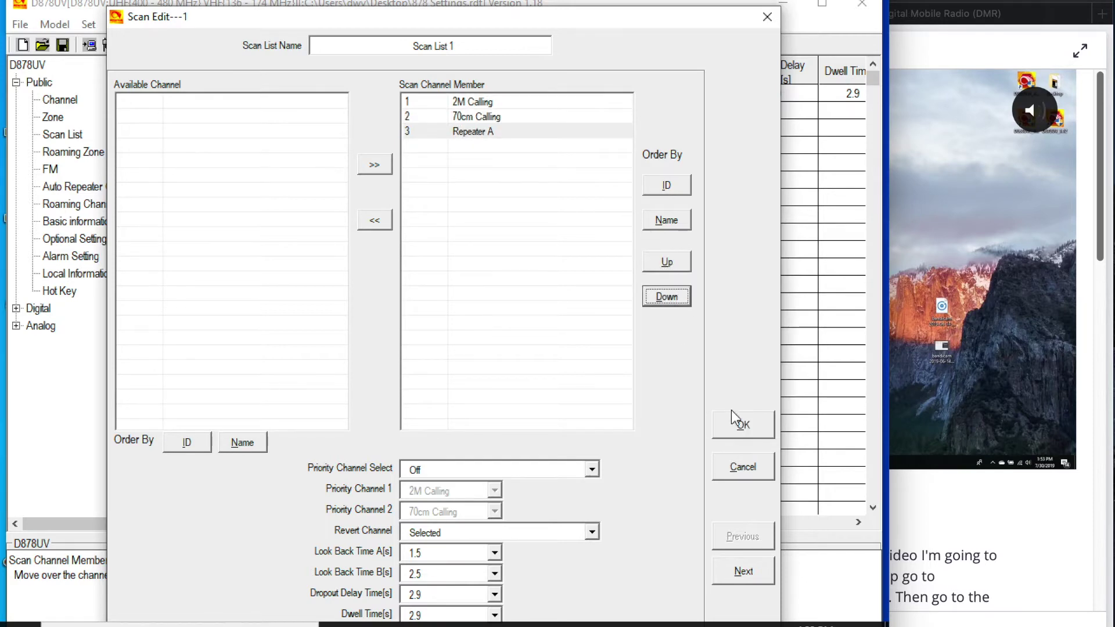
{"action": "left_click", "coordinate": [740, 429]}
{"action": "left_click", "coordinate": [74, 100]}
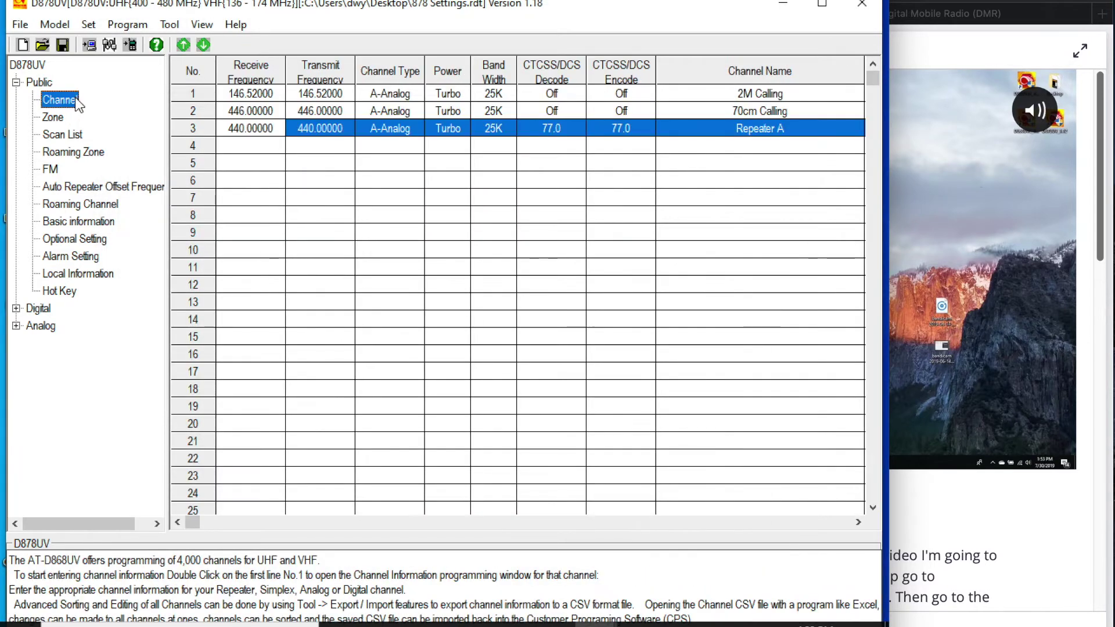
Delete the Repeater A row from the channel table, then minimize the CPS
{"action": "right_click", "coordinate": [184, 131]}
{"action": "left_click", "coordinate": [256, 214]}
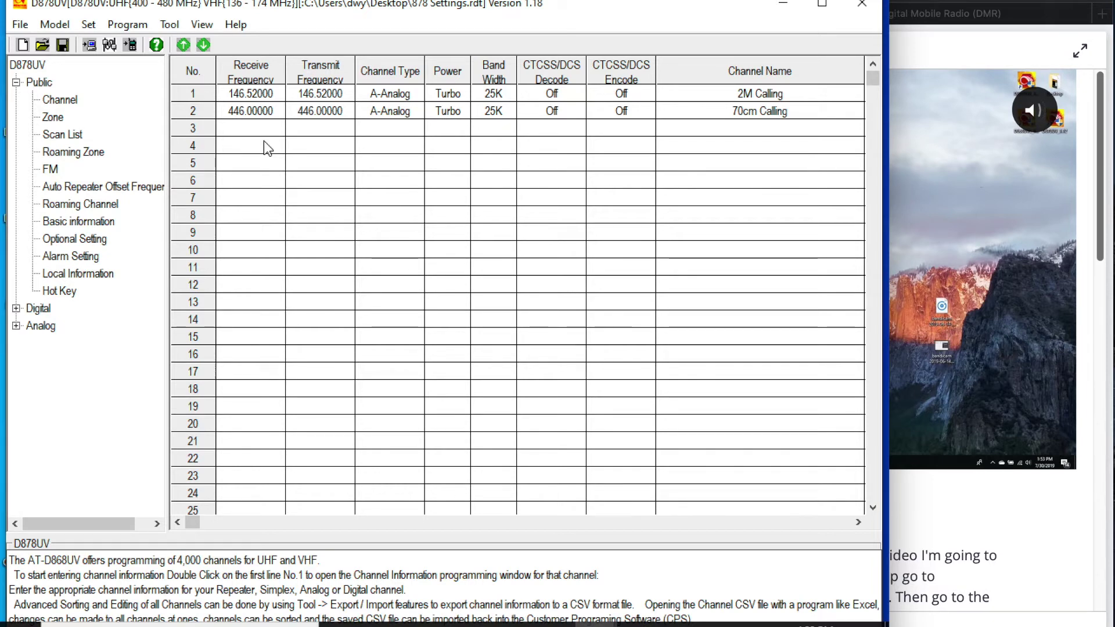
{"action": "left_click", "coordinate": [950, 3]}
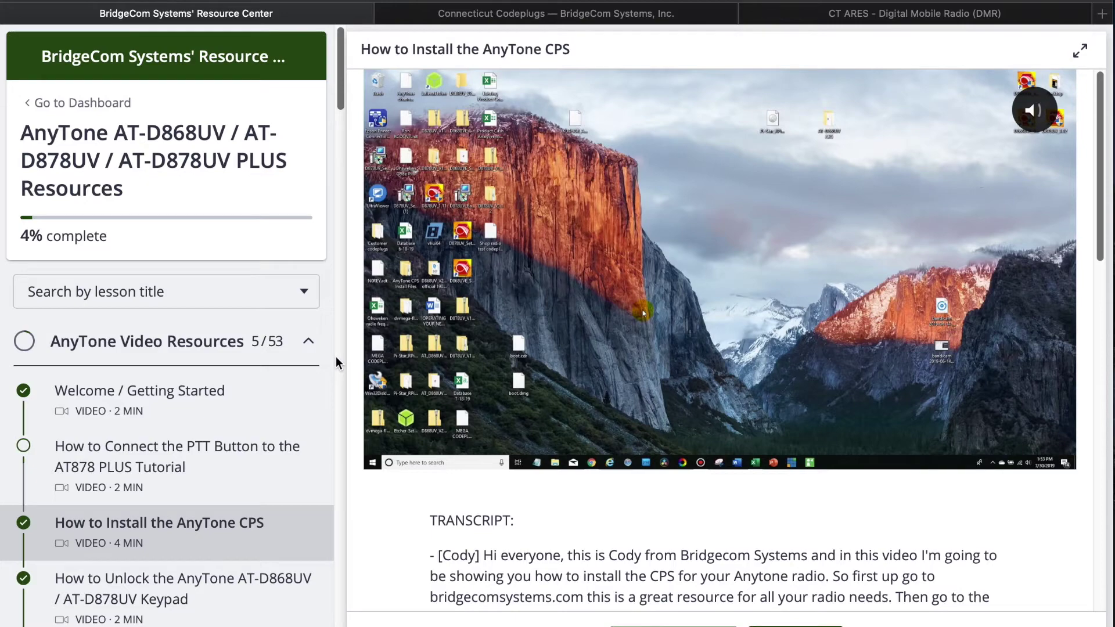
Scroll through the AnyTone Video Resources lesson list and back up
{"action": "scroll", "coordinate": [314, 314], "scroll_direction": "down", "scroll_amount": 10}
{"action": "scroll", "coordinate": [312, 326], "scroll_direction": "up", "scroll_amount": 9}
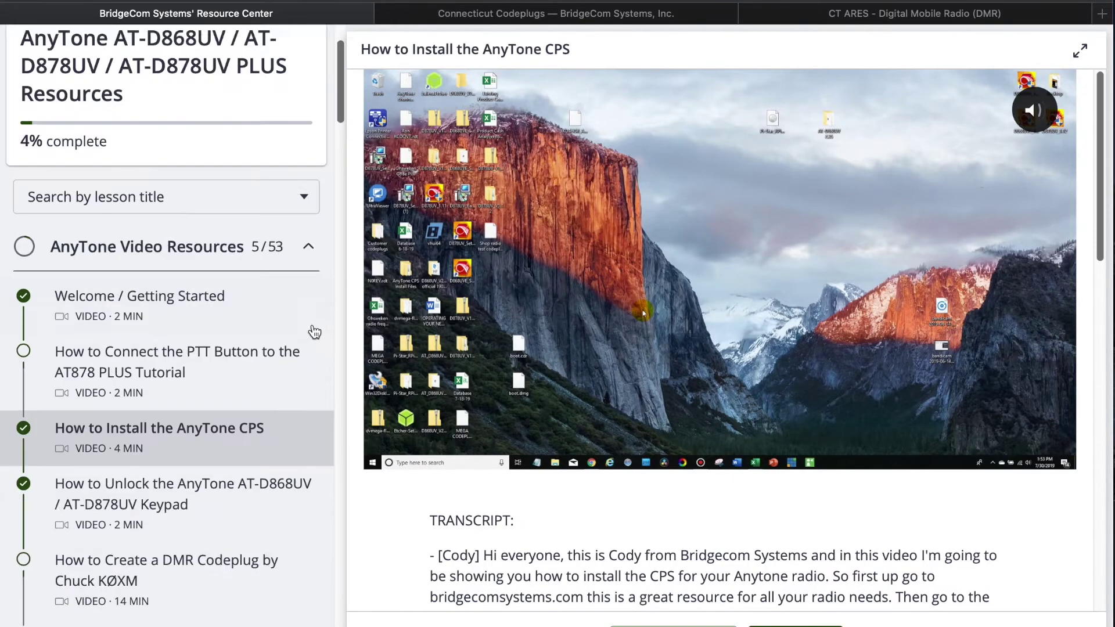
{"action": "scroll", "coordinate": [314, 332], "scroll_direction": "up", "scroll_amount": 2}
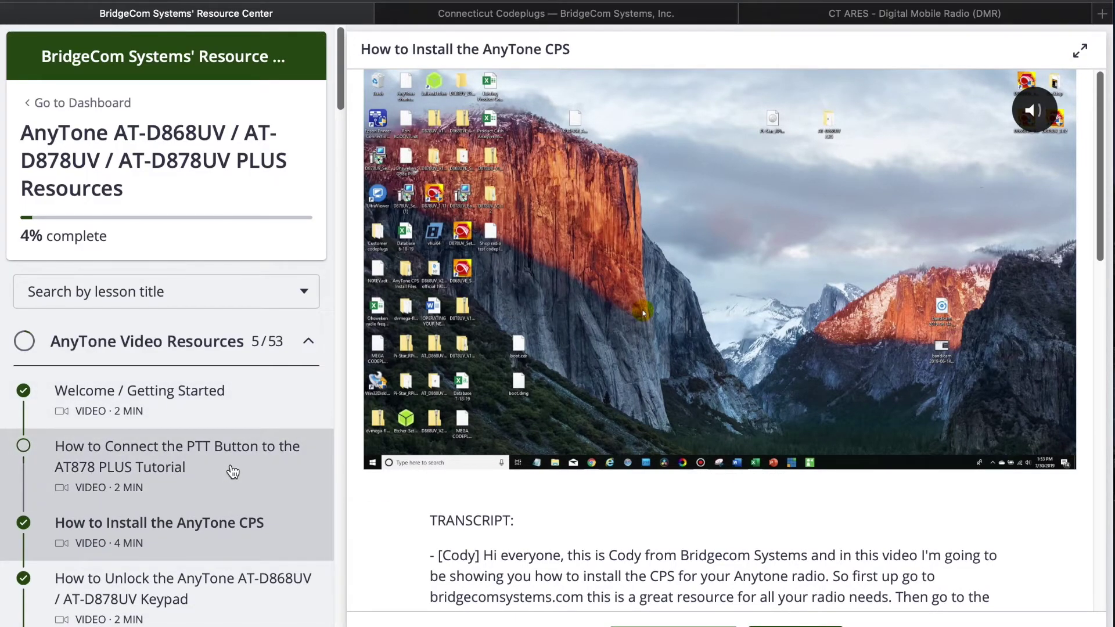
{"action": "scroll", "coordinate": [234, 471], "scroll_direction": "down", "scroll_amount": 15}
{"action": "scroll", "coordinate": [234, 468], "scroll_direction": "down", "scroll_amount": 20}
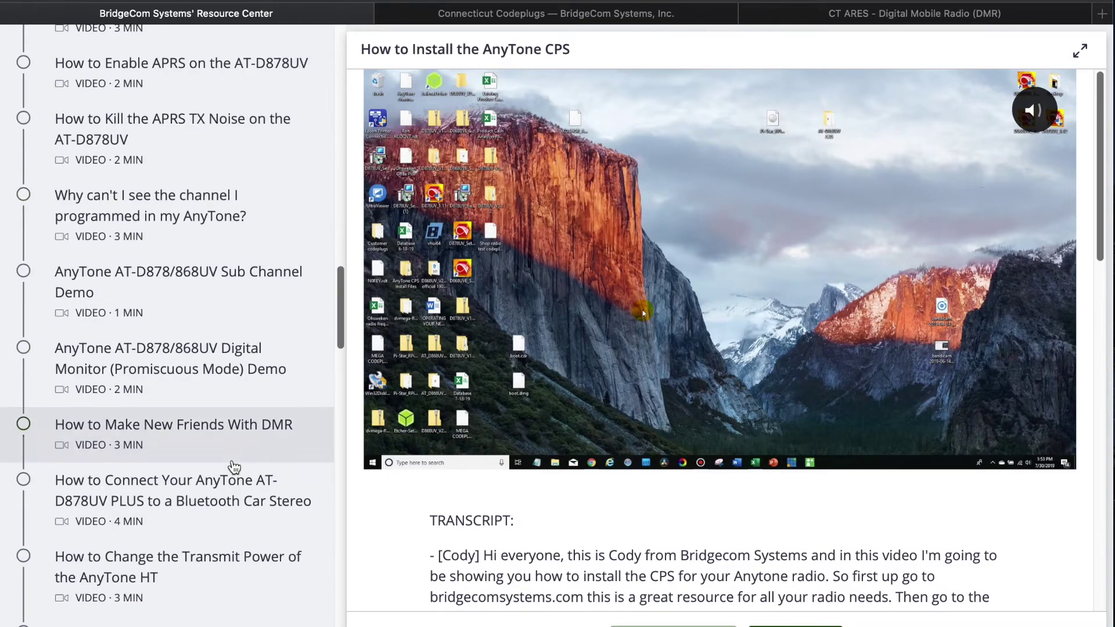
{"action": "scroll", "coordinate": [233, 467], "scroll_direction": "down", "scroll_amount": 15}
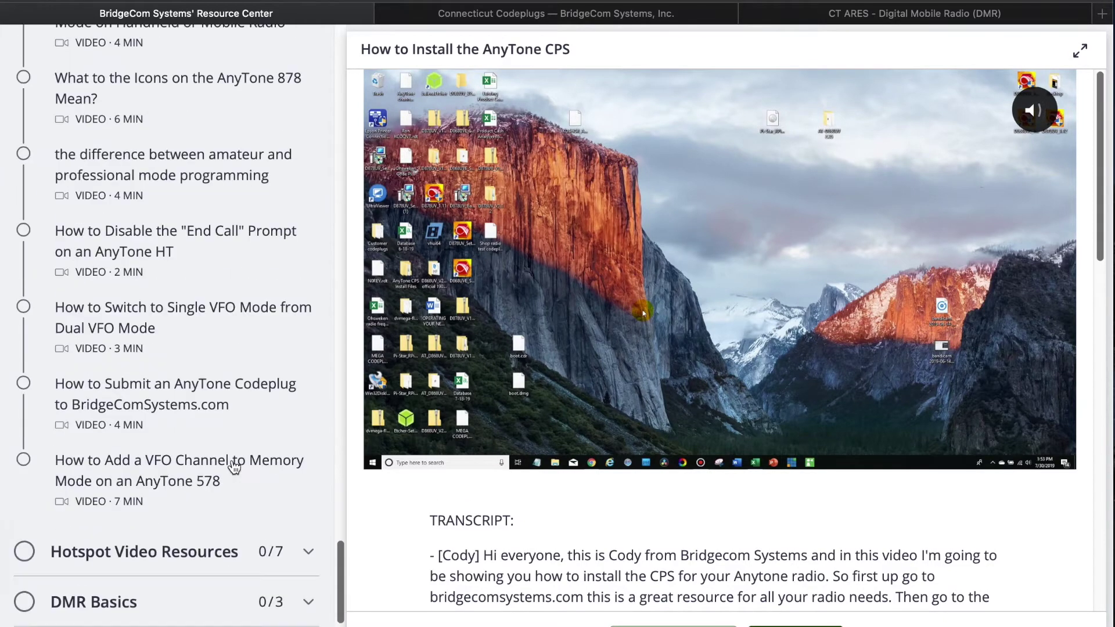
{"action": "scroll", "coordinate": [234, 468], "scroll_direction": "up", "scroll_amount": 20}
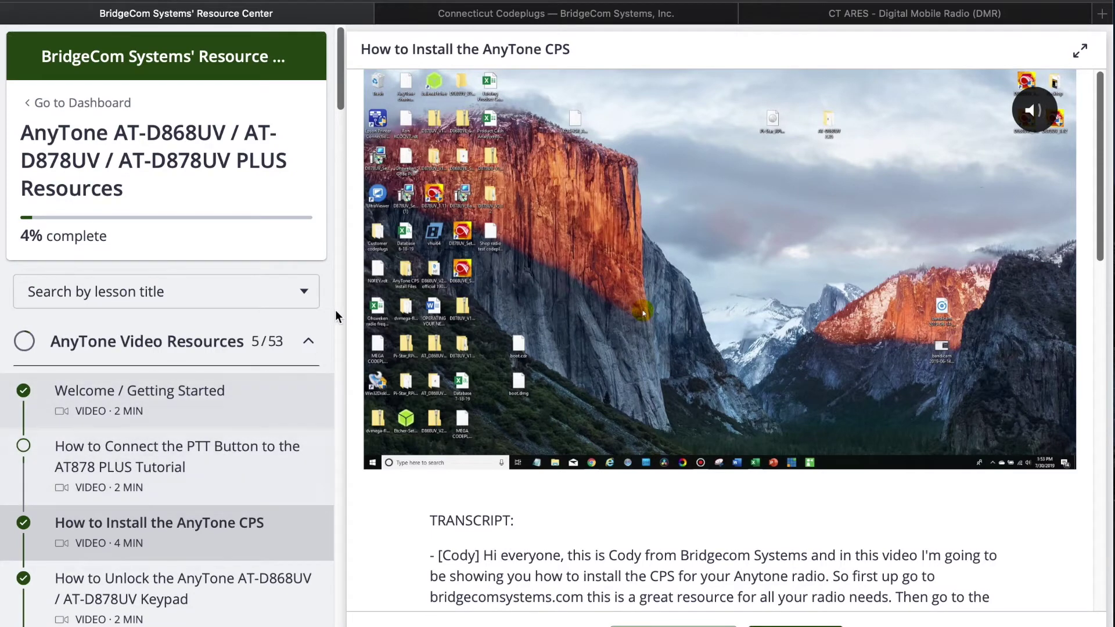
View the Connecticut Codeplugs page, then scroll down the CT ARES DMR page
{"action": "left_click", "coordinate": [473, 14]}
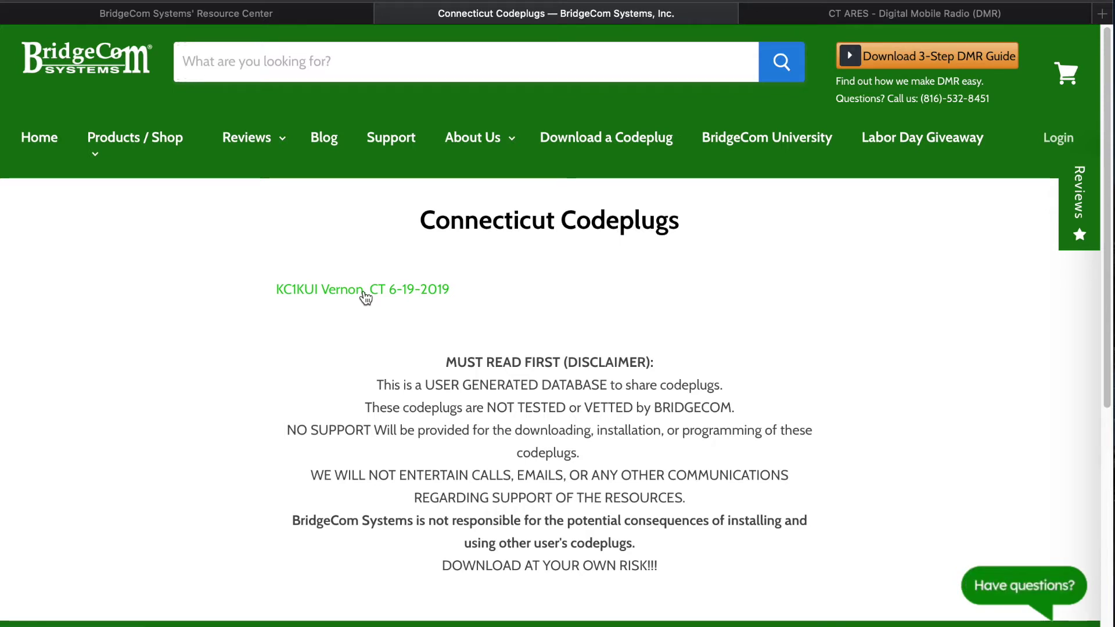
{"action": "left_click", "coordinate": [854, 15]}
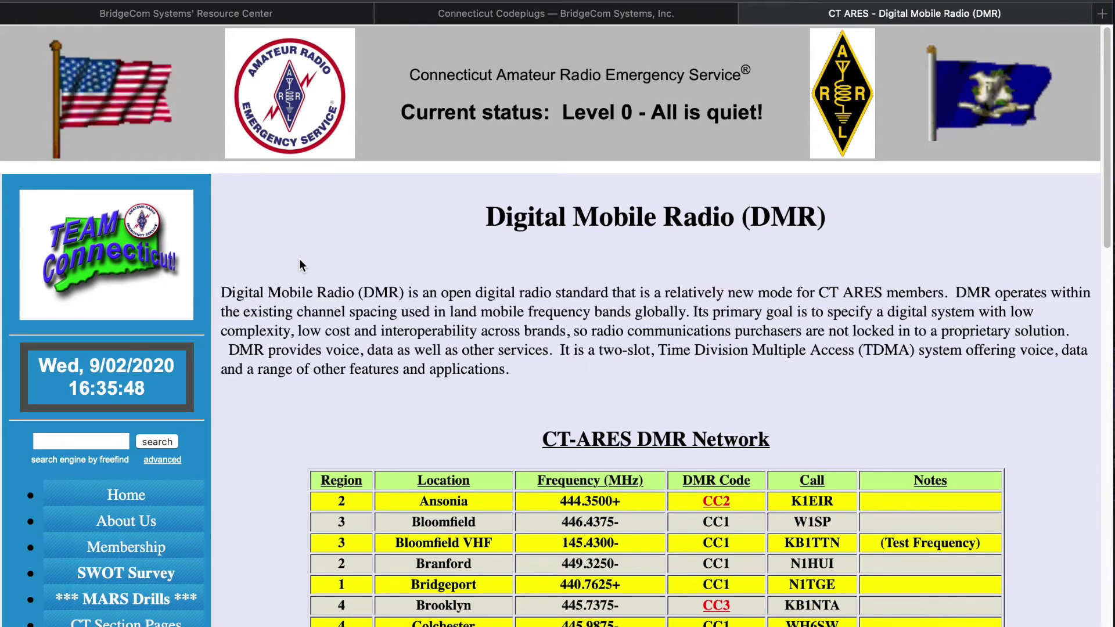
{"action": "scroll", "coordinate": [308, 401], "scroll_direction": "down", "scroll_amount": 20}
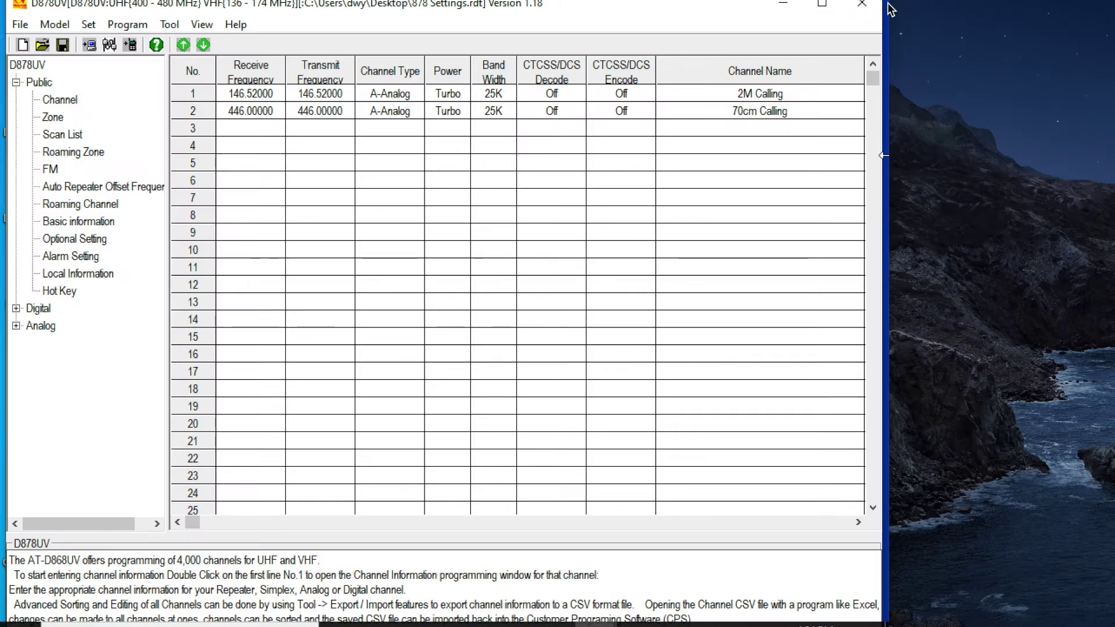
{"action": "left_click", "coordinate": [859, 5]}
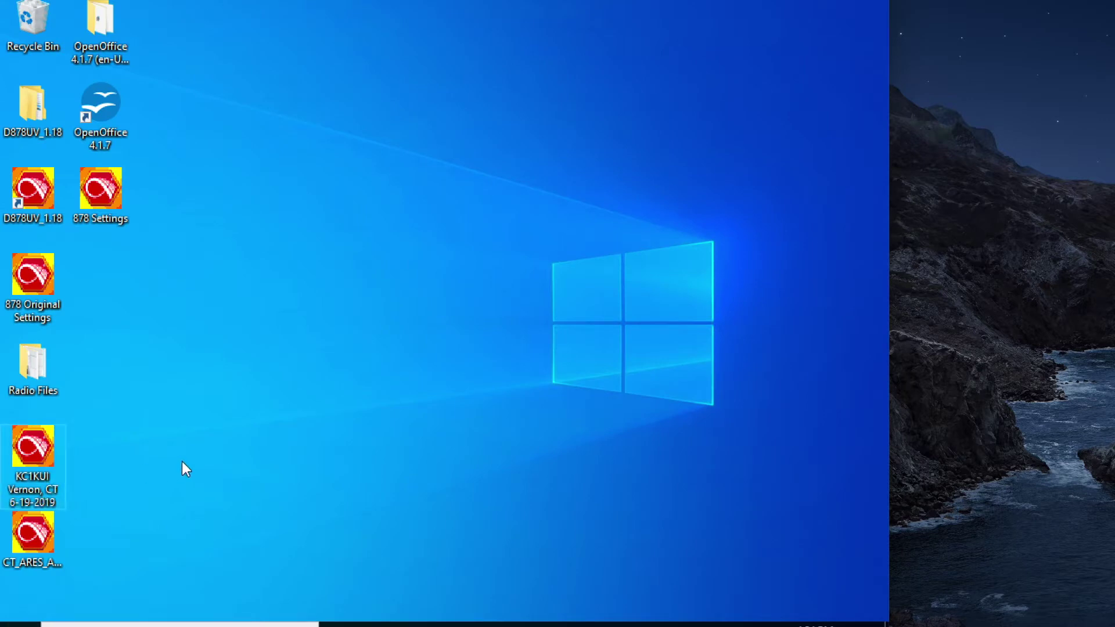
{"action": "left_click", "coordinate": [49, 539]}
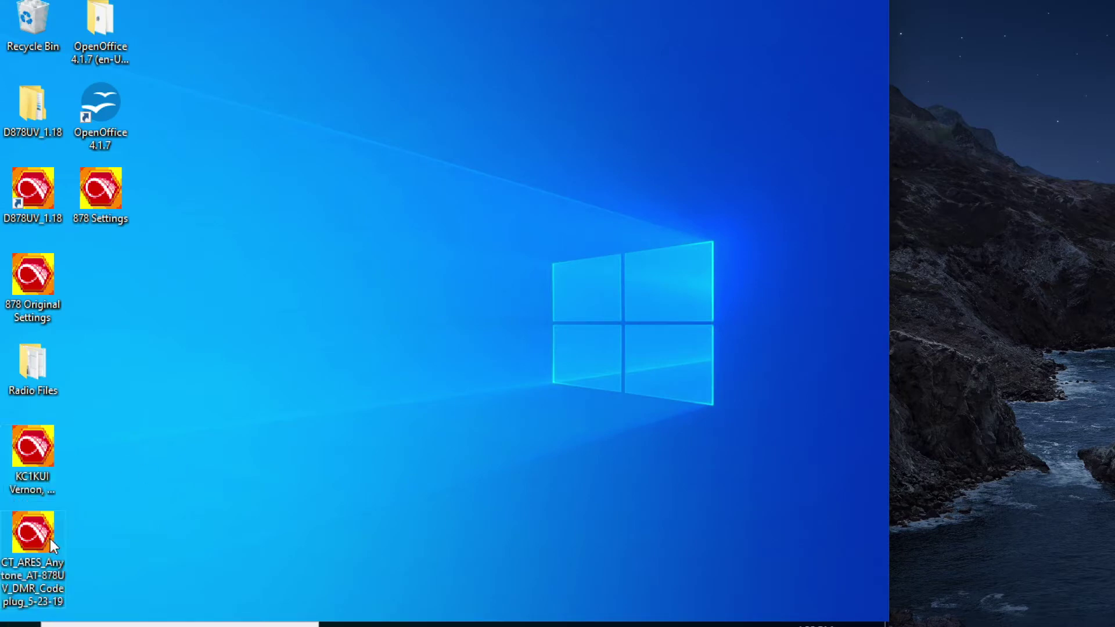
{"action": "left_click", "coordinate": [50, 472]}
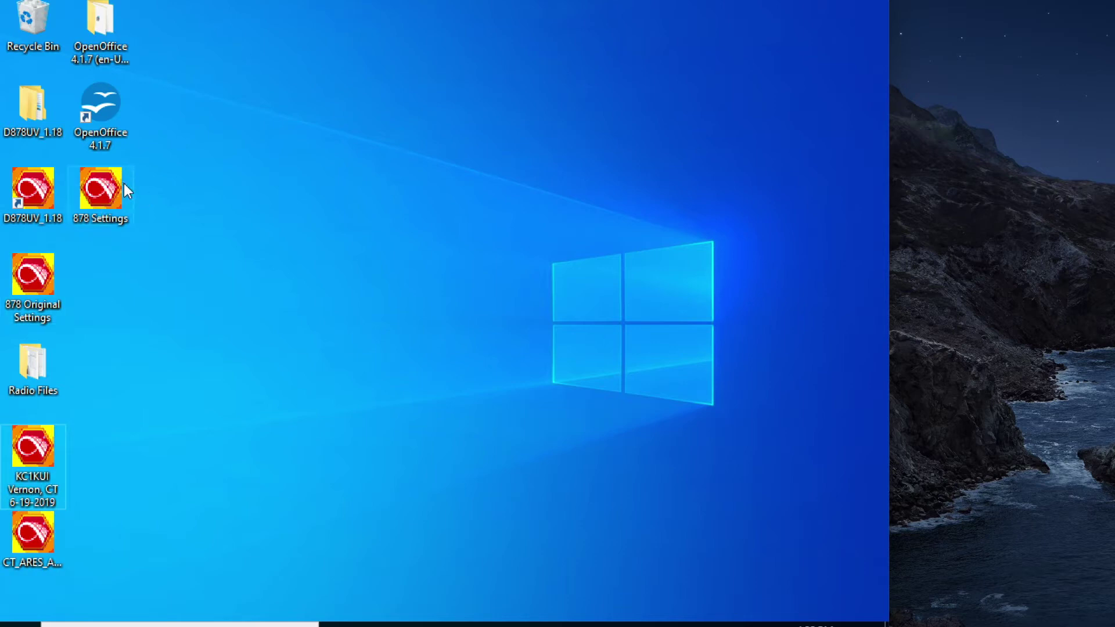
{"action": "mouse_move", "coordinate": [625, 624]}
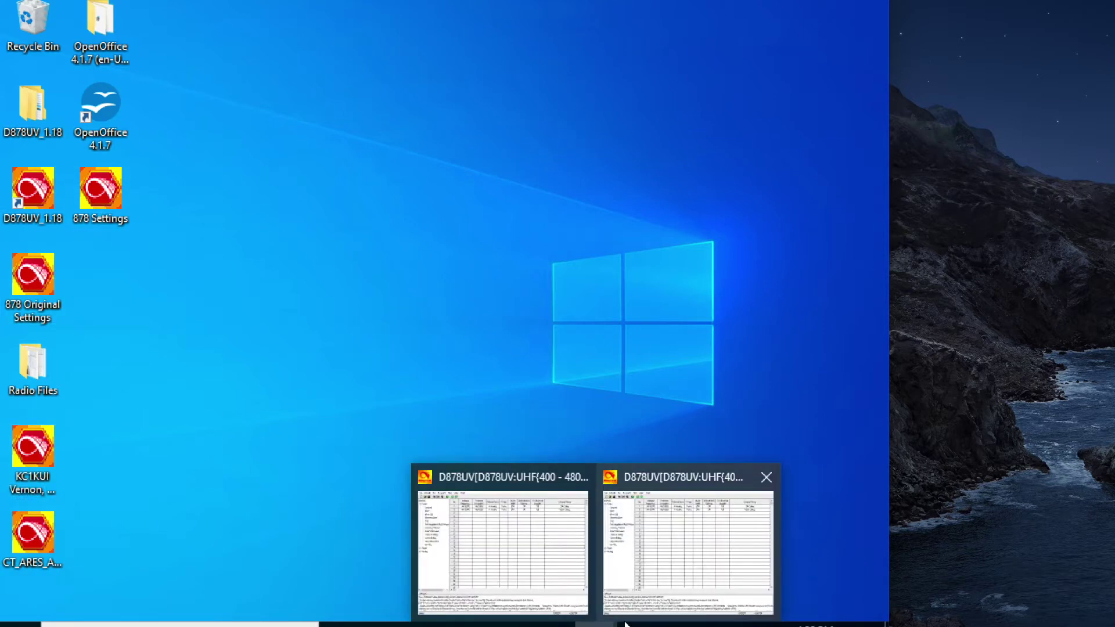
{"action": "left_click", "coordinate": [688, 551]}
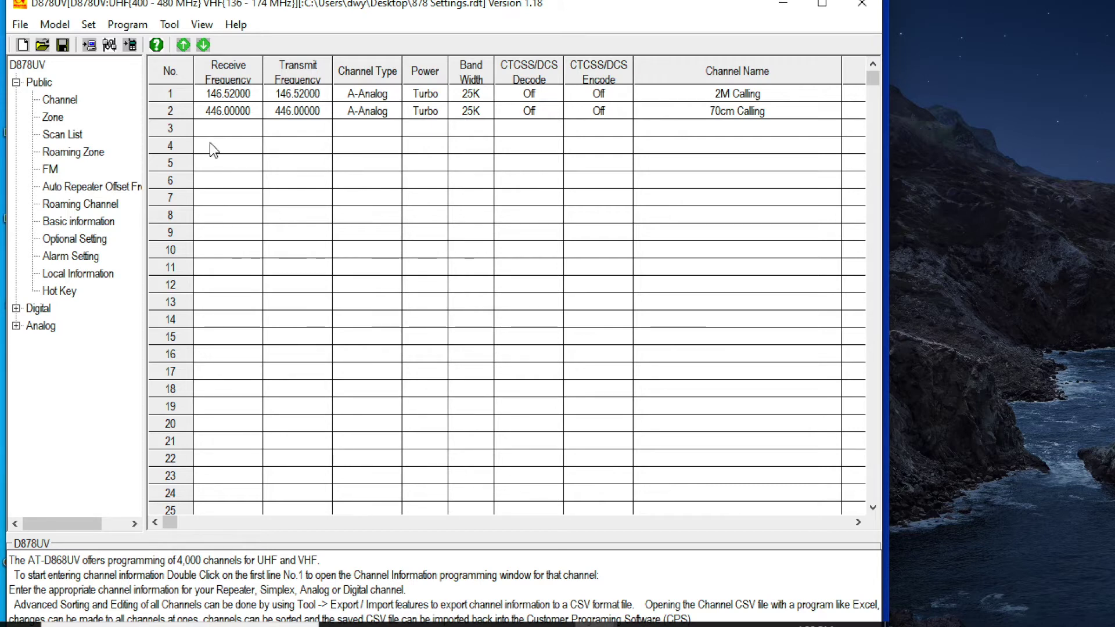
{"action": "left_click", "coordinate": [171, 28]}
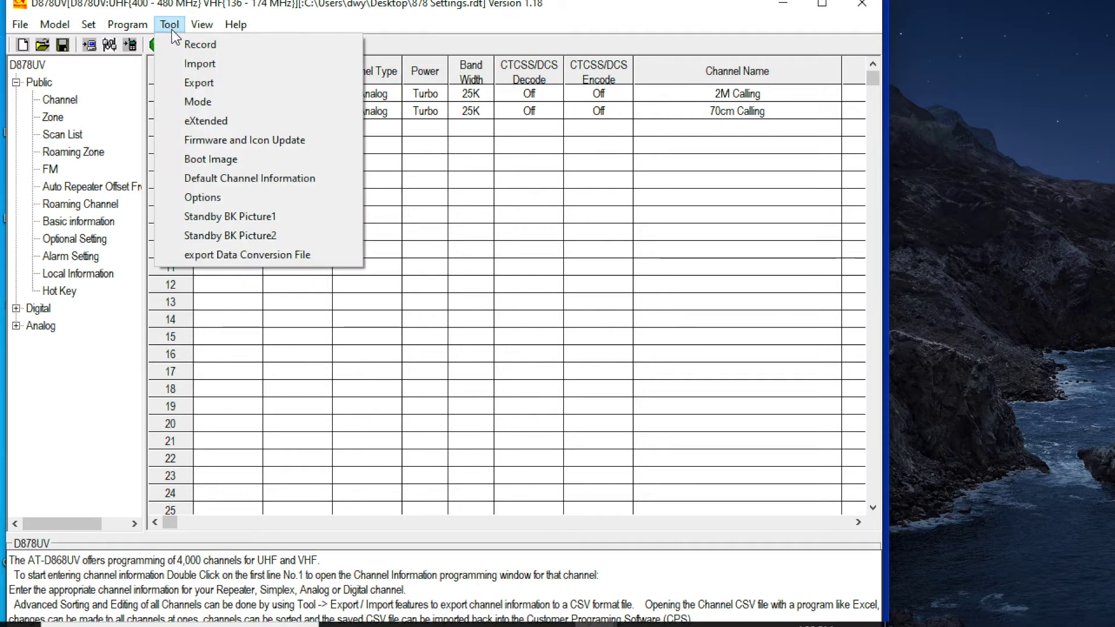
Export the channels as 'Radio Channel' CSV into Desktop\Radio Files
{"action": "left_click", "coordinate": [187, 82]}
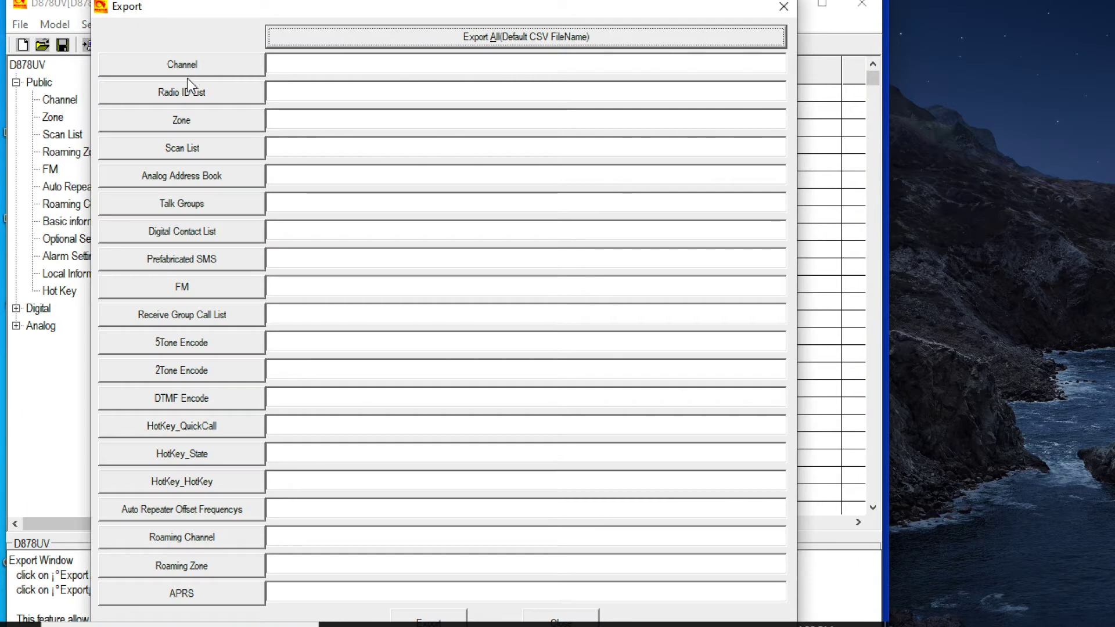
{"action": "left_click", "coordinate": [201, 68]}
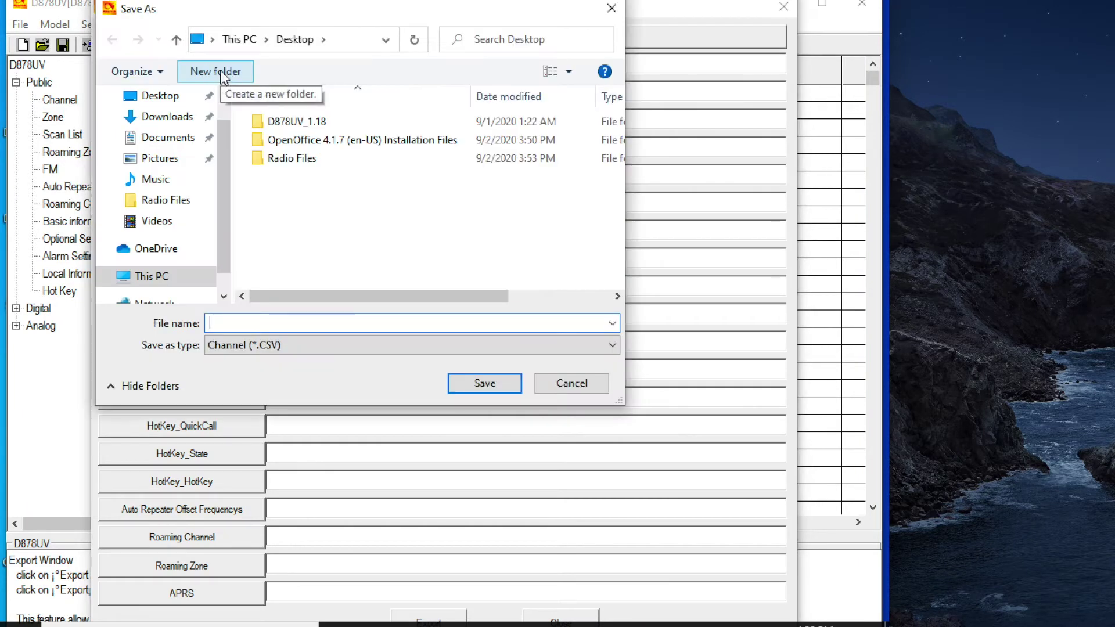
{"action": "left_click", "coordinate": [306, 161]}
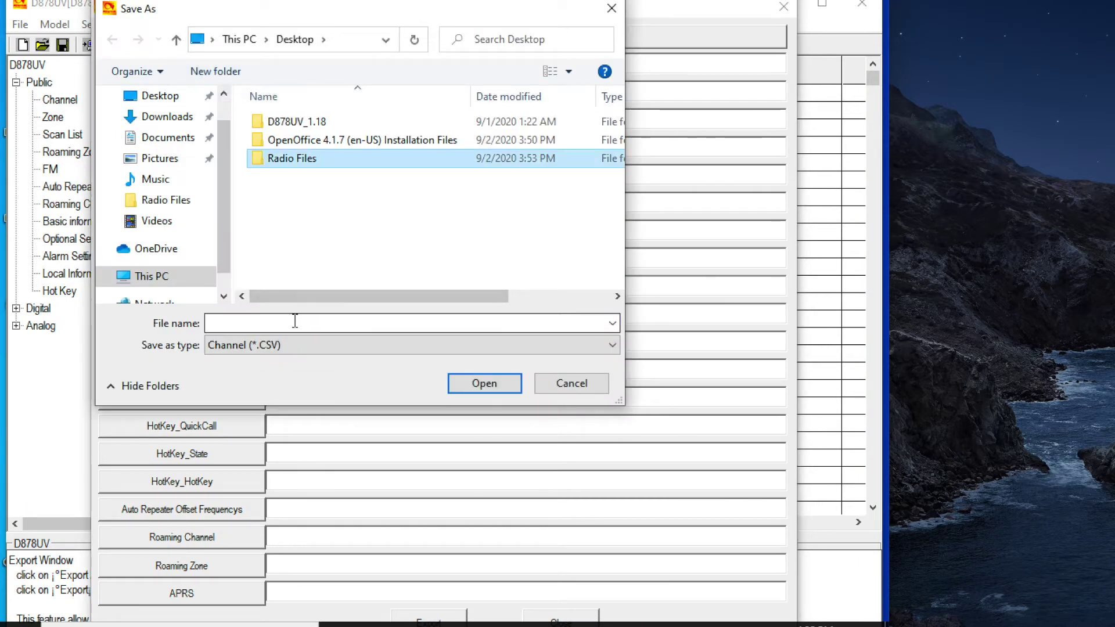
{"action": "double_click", "coordinate": [295, 157]}
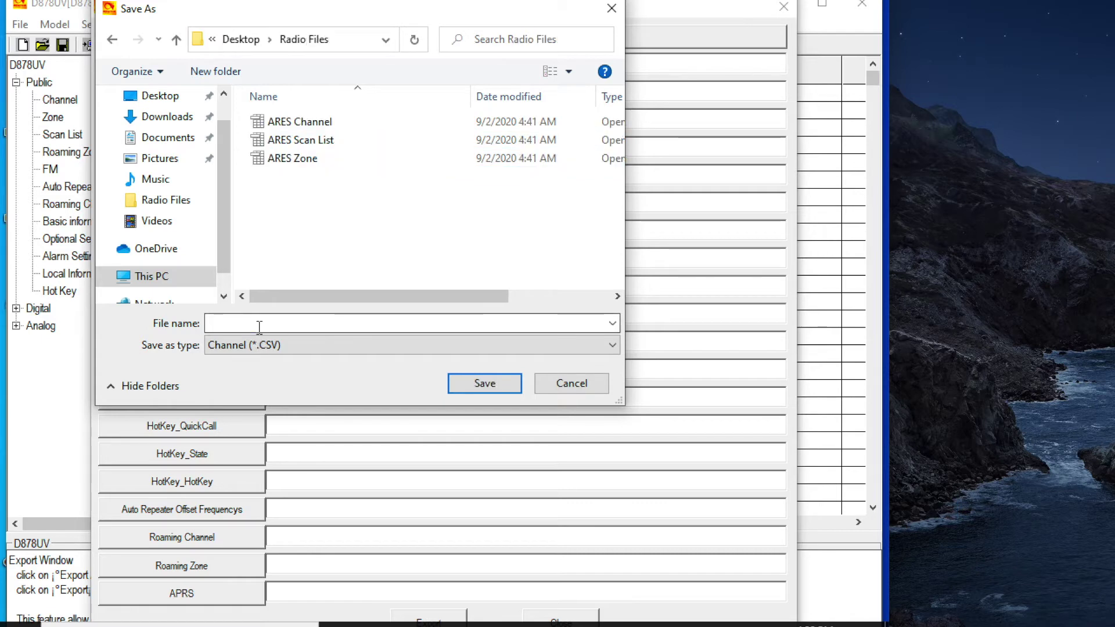
{"action": "left_click_drag", "start_coordinate": [306, 8], "coordinate": [575, 109]}
{"action": "type", "text": "Radio Channel"}
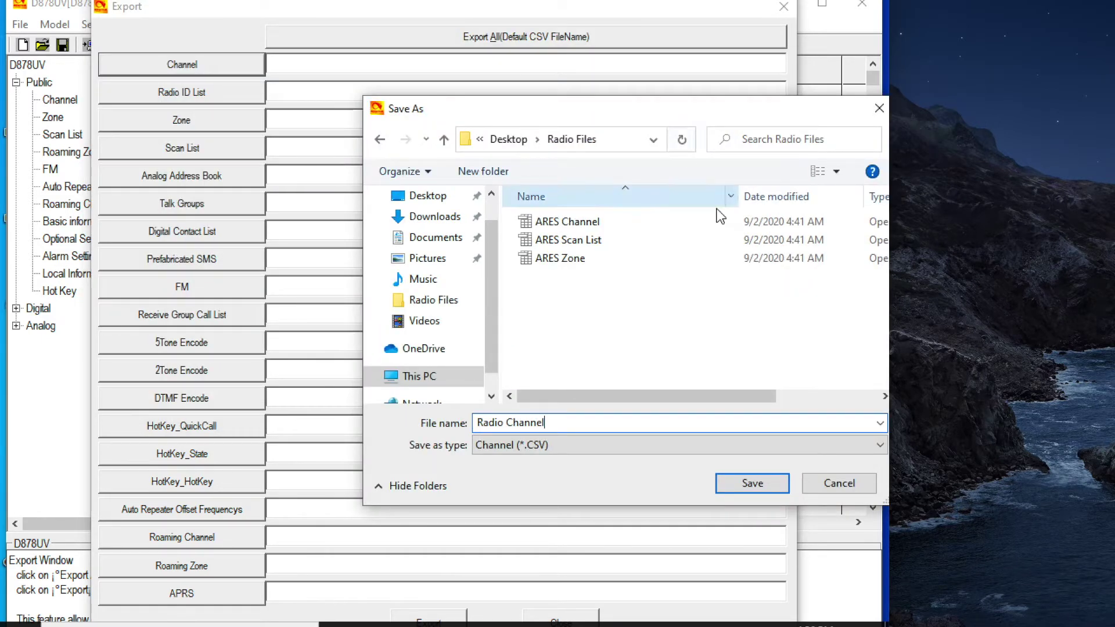
{"action": "key", "text": "Return"}
Save the zone and scan list exports as 'Radio Zone' and 'Radio Scan List', then close Export
{"action": "left_click", "coordinate": [173, 124]}
{"action": "type", "text": "Radio Zo"}
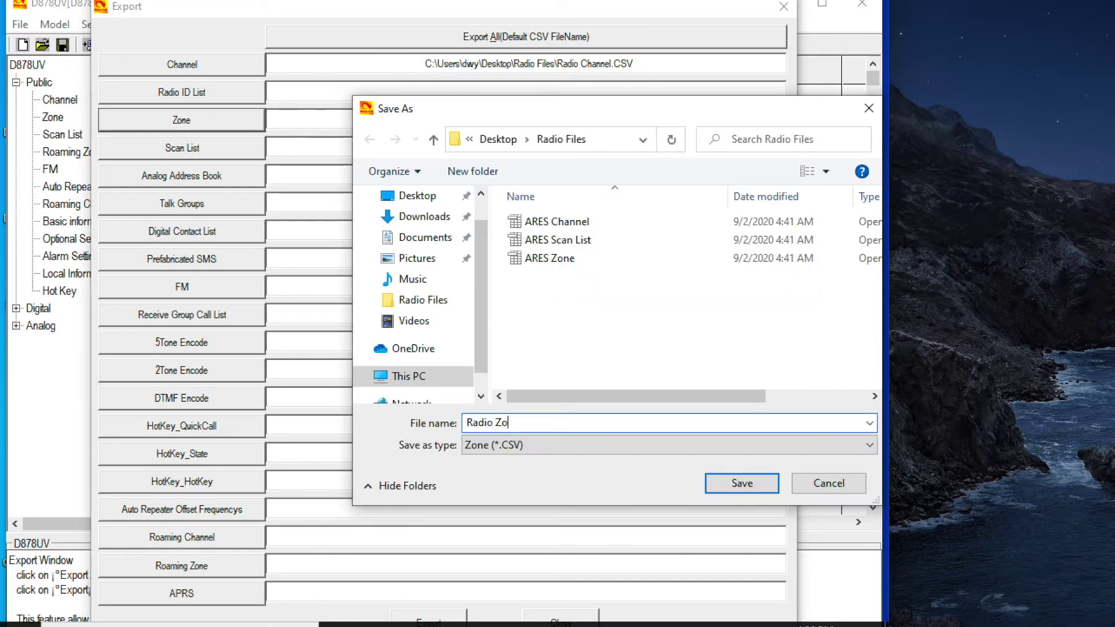
{"action": "type", "text": "ne"}
{"action": "key", "text": "Return"}
{"action": "left_click", "coordinate": [248, 150]}
{"action": "type", "text": "Radi"}
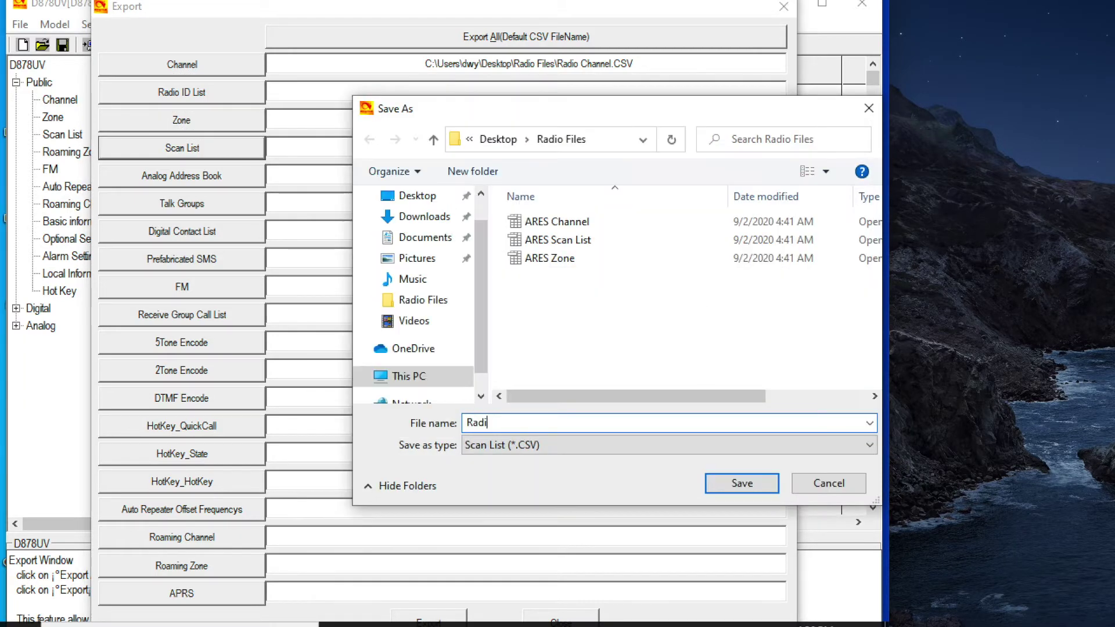
{"action": "type", "text": "o Scan List"}
{"action": "key", "text": "Return"}
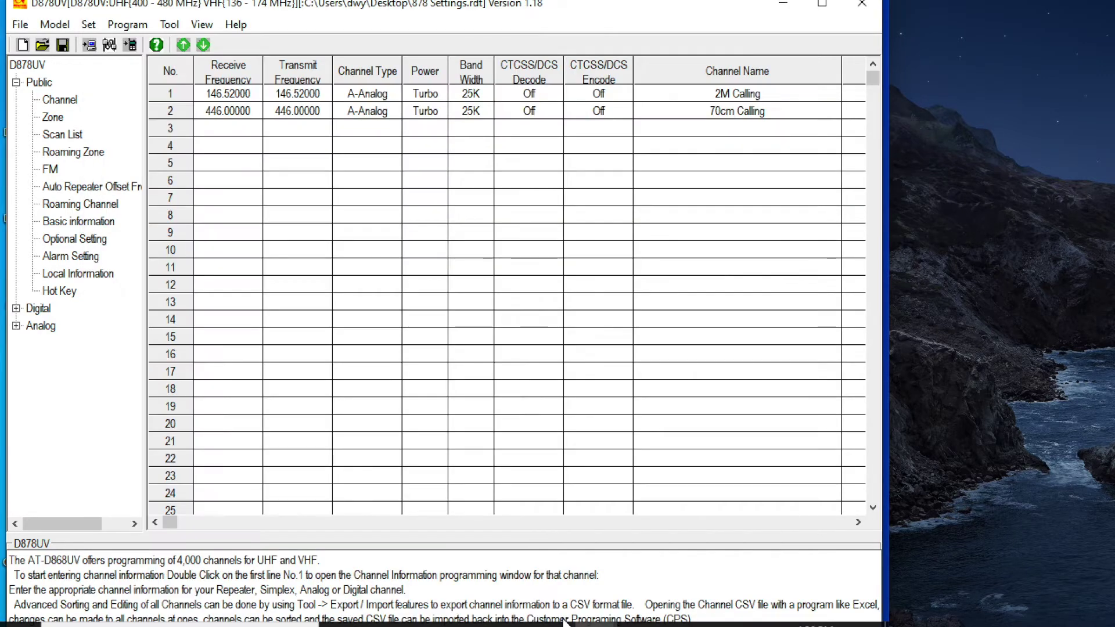
{"action": "left_click", "coordinate": [558, 619]}
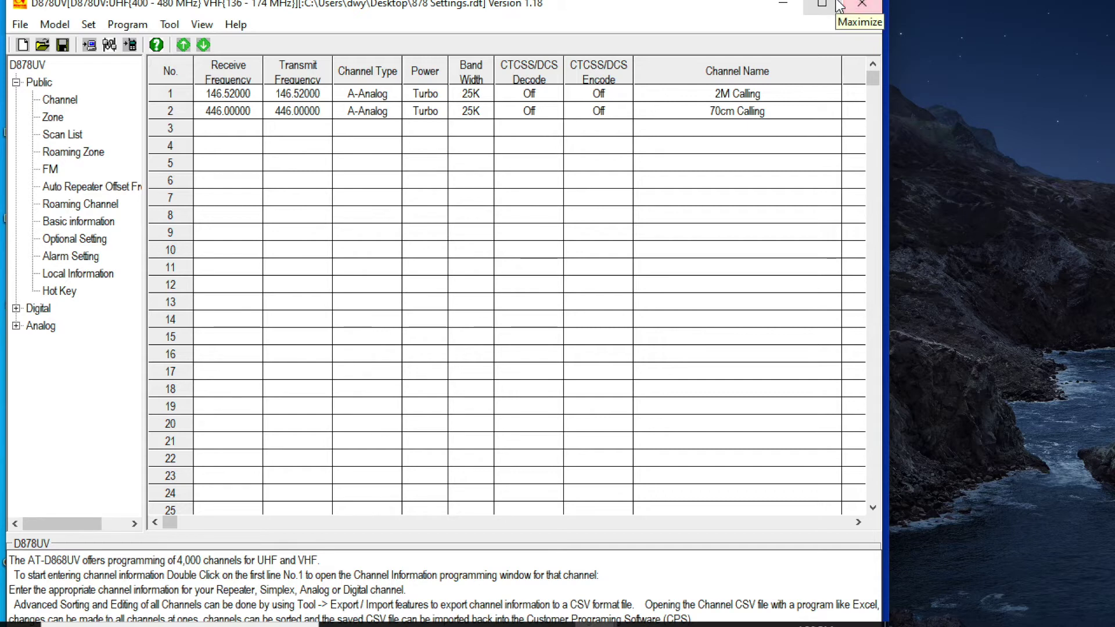
{"action": "left_click", "coordinate": [22, 24]}
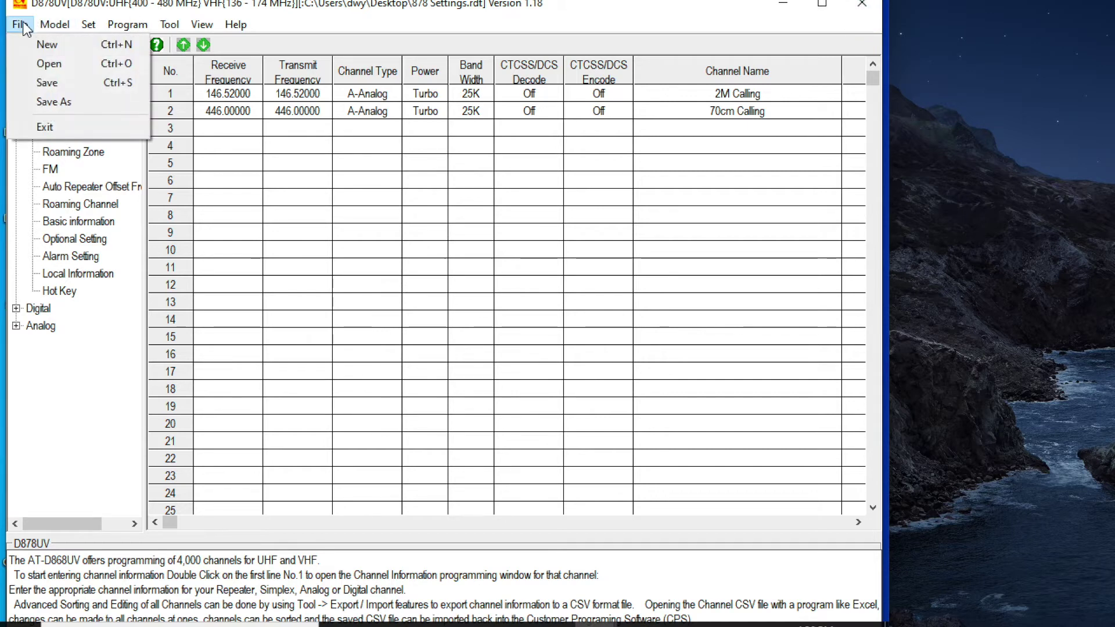
{"action": "left_click", "coordinate": [44, 58]}
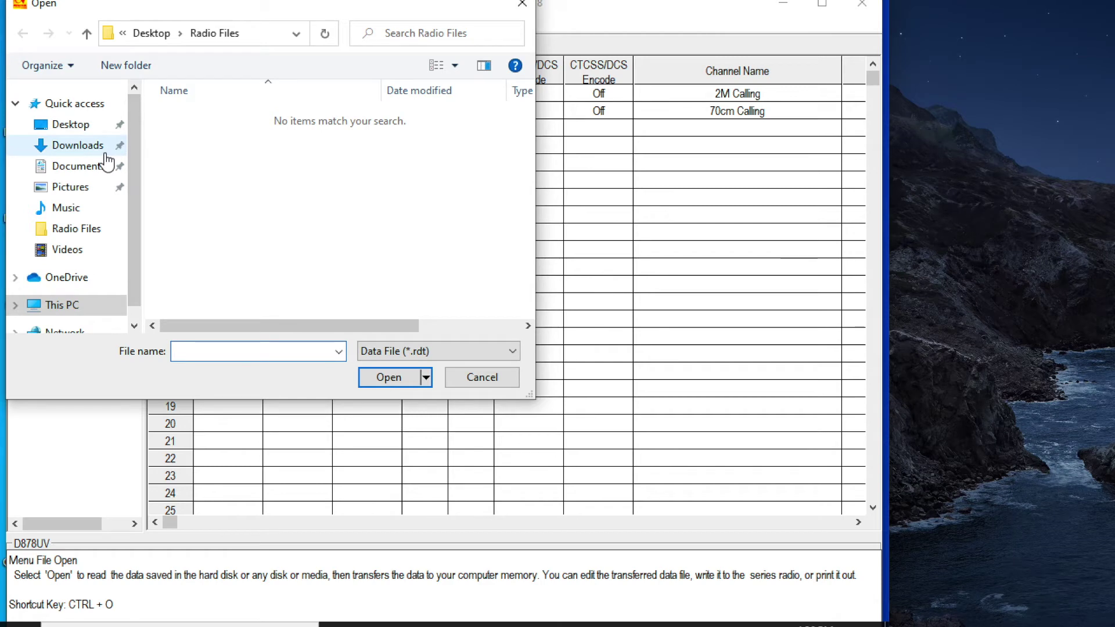
{"action": "left_click", "coordinate": [69, 124]}
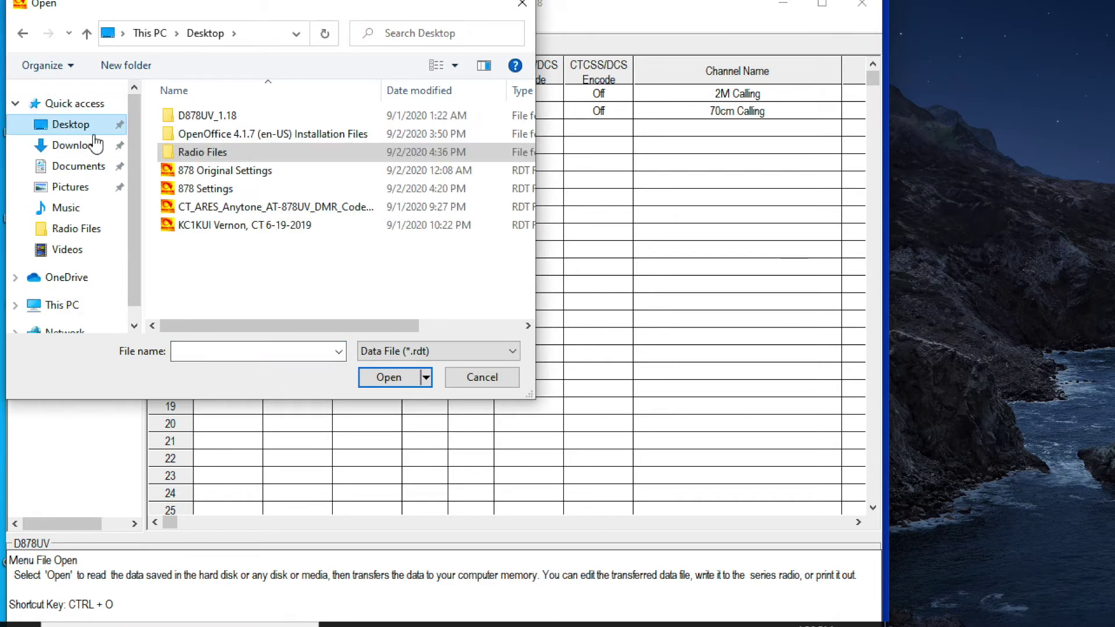
{"action": "left_click", "coordinate": [233, 208]}
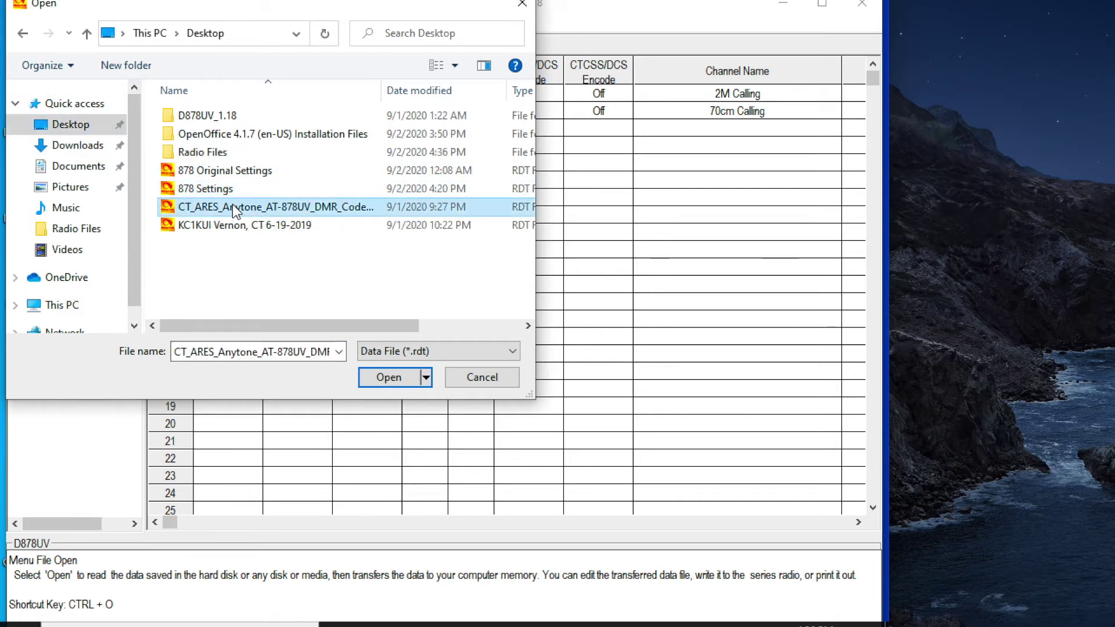
{"action": "left_click", "coordinate": [280, 227]}
{"action": "left_click", "coordinate": [388, 377]}
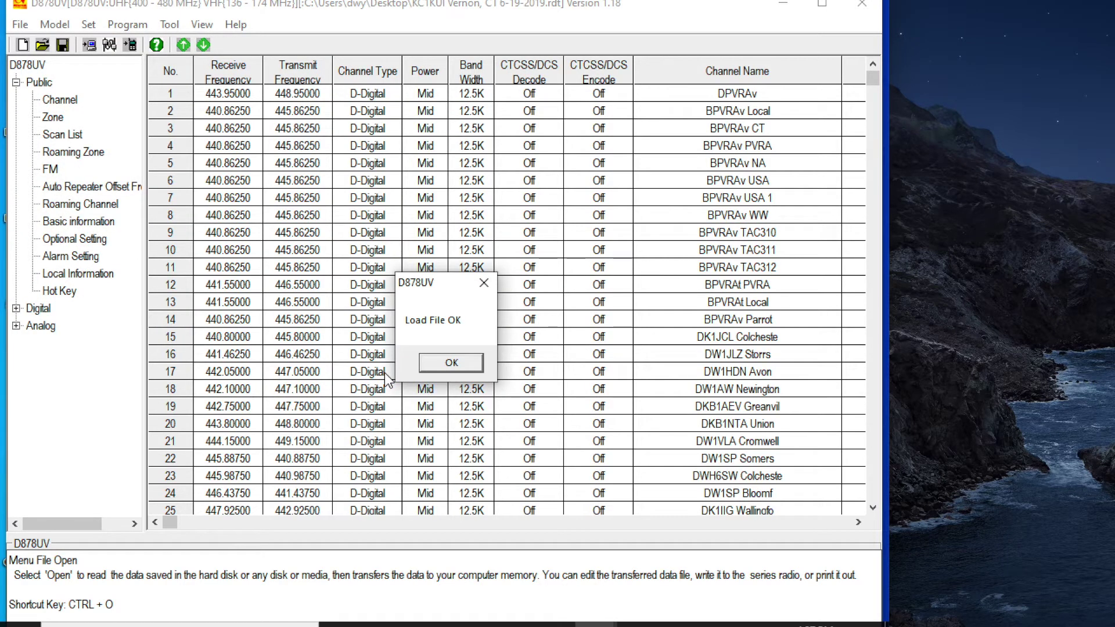
{"action": "left_click", "coordinate": [441, 363]}
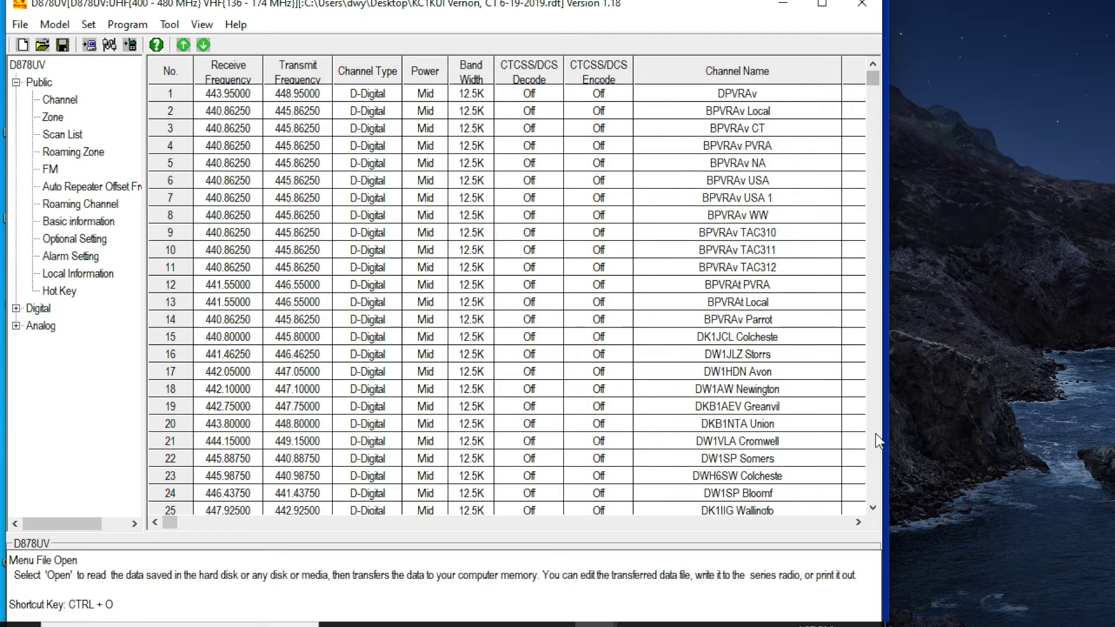
{"action": "scroll", "coordinate": [876, 434], "scroll_direction": "down", "scroll_amount": 8}
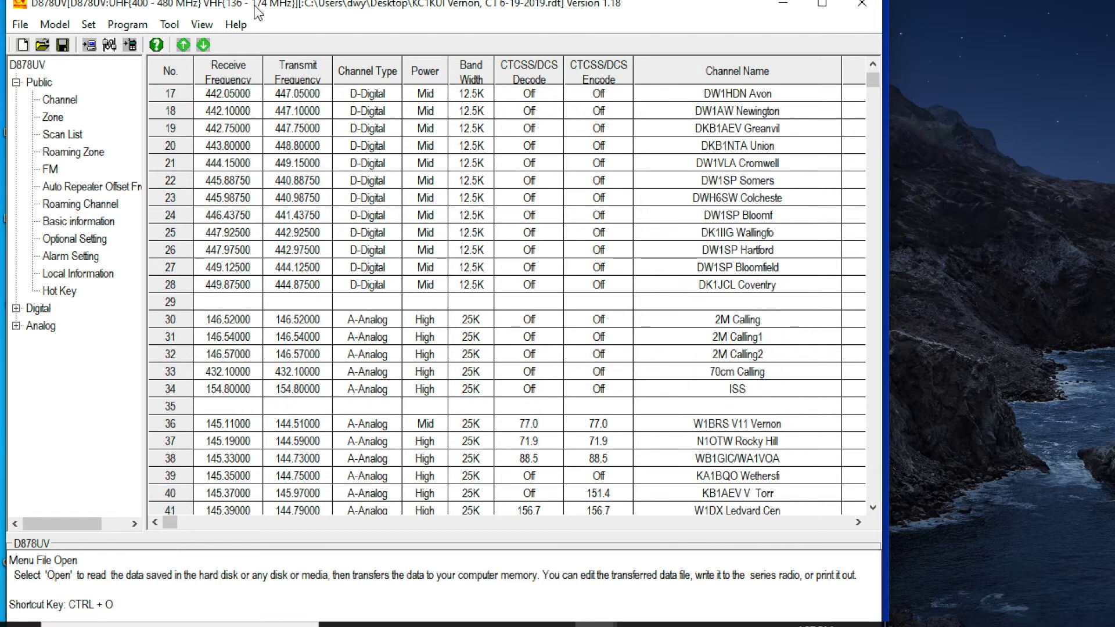
Export channel and zone CSVs (channels as 'CT Channel'), then open Radio Channel.CSV in OpenOffice
{"action": "left_click", "coordinate": [169, 24]}
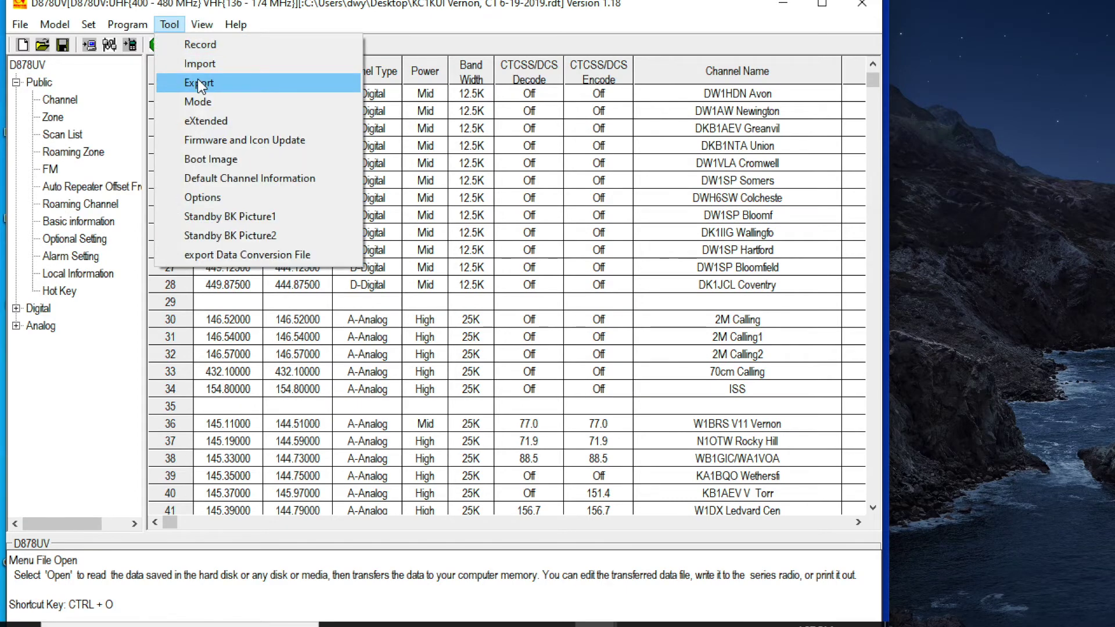
{"action": "left_click", "coordinate": [199, 83]}
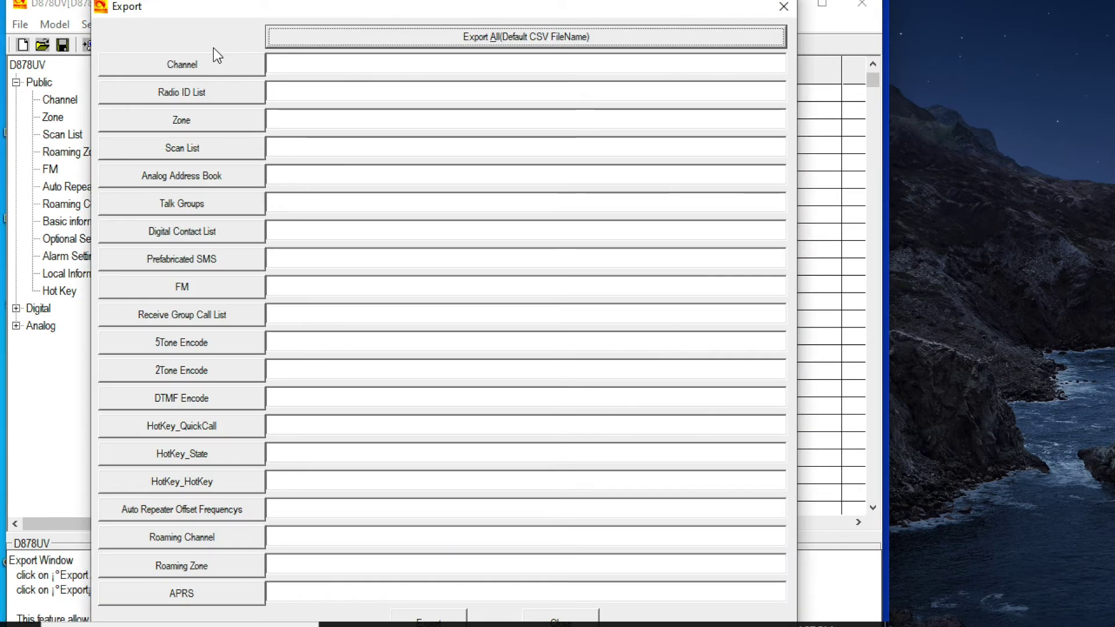
{"action": "left_click", "coordinate": [221, 62]}
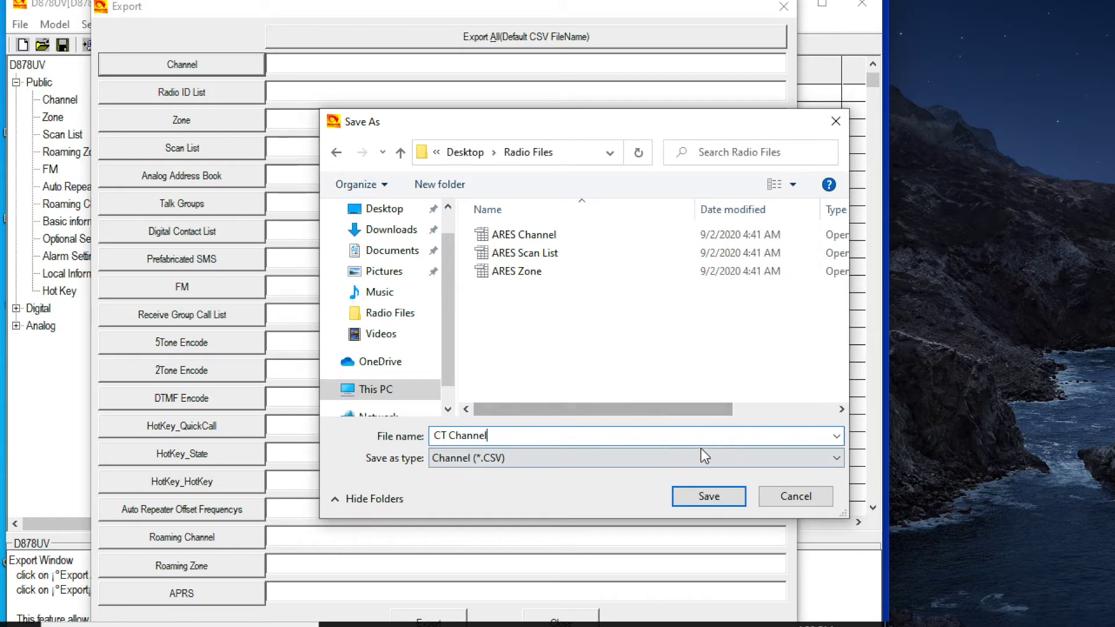
{"action": "left_click", "coordinate": [716, 493]}
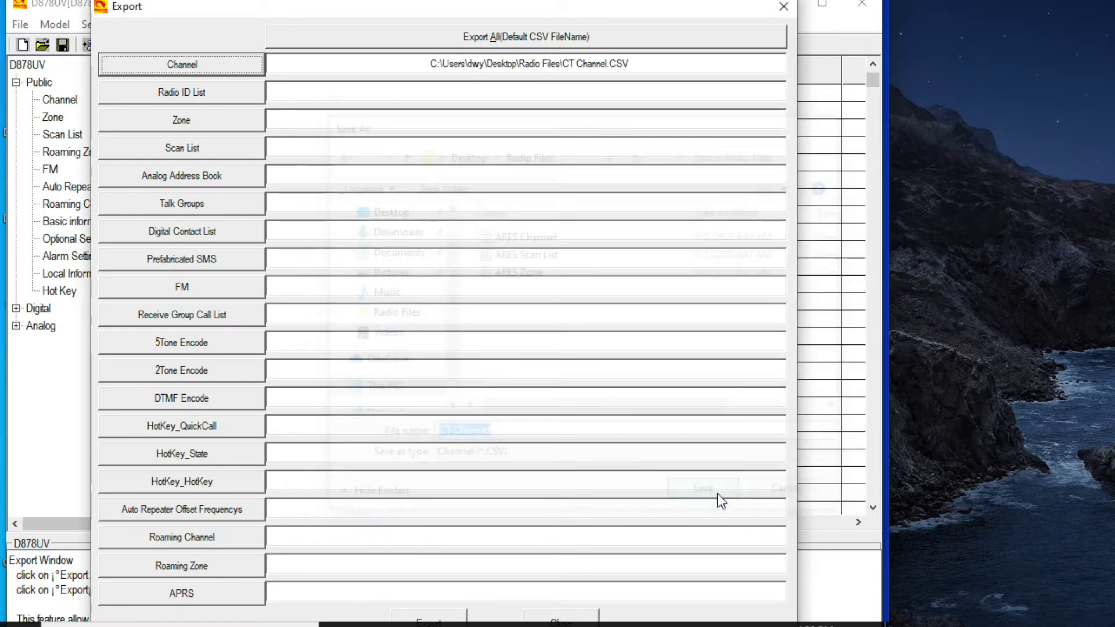
{"action": "left_click", "coordinate": [236, 124]}
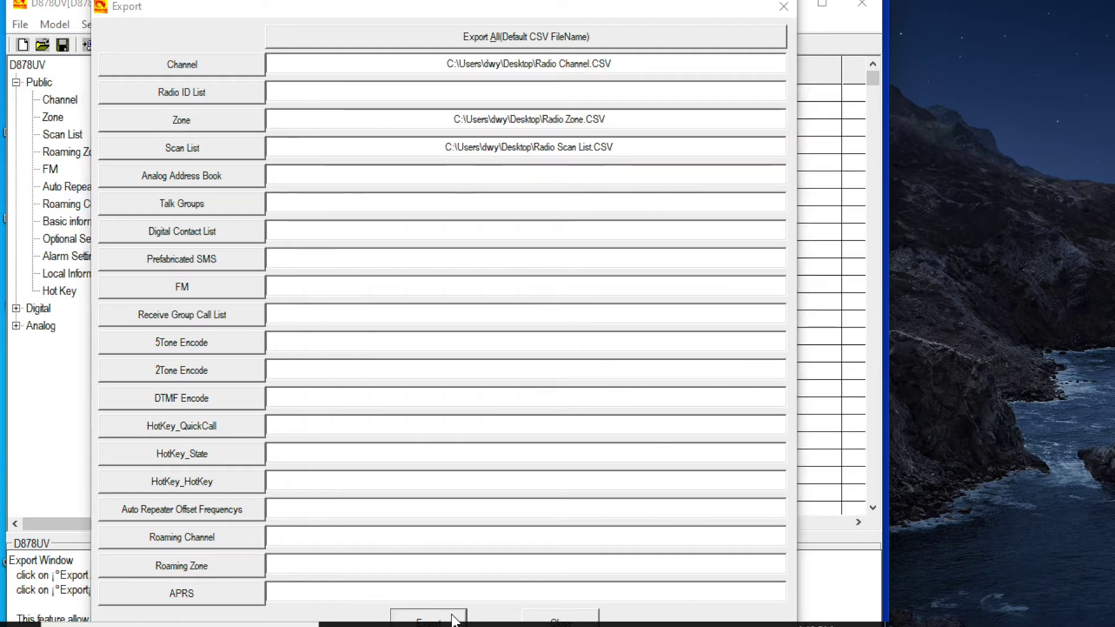
{"action": "left_click", "coordinate": [452, 616]}
{"action": "left_click", "coordinate": [450, 361]}
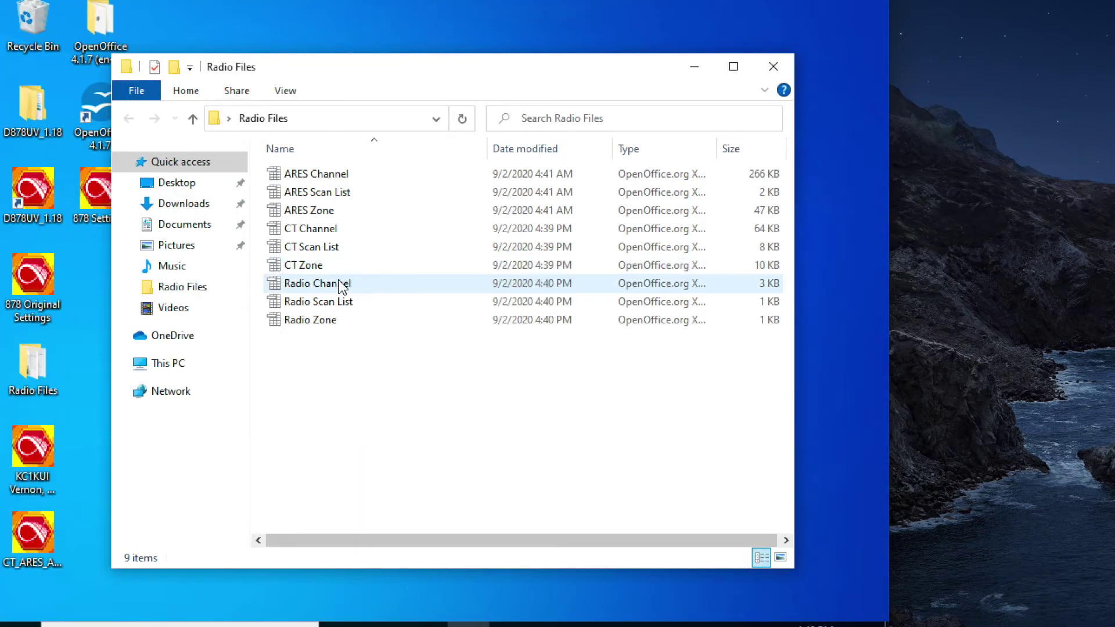
{"action": "double_click", "coordinate": [347, 283]}
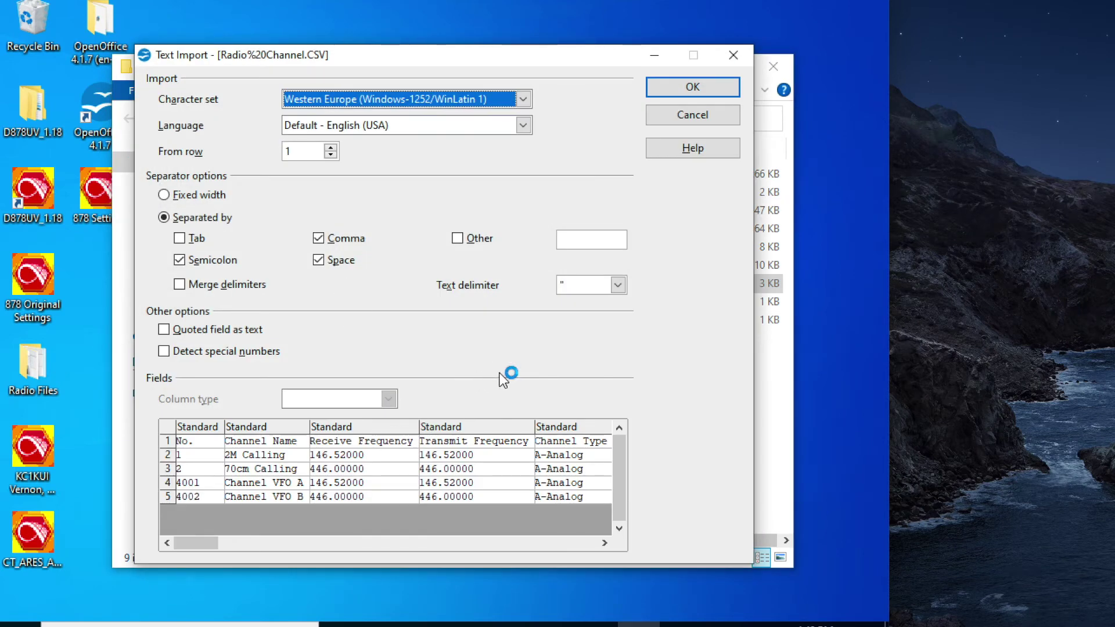
Open Radio Channel.CSV and ARES Channel.CSV, then copy ARES rows 2–789, leaving out the two VFO rows
{"action": "left_click", "coordinate": [707, 86]}
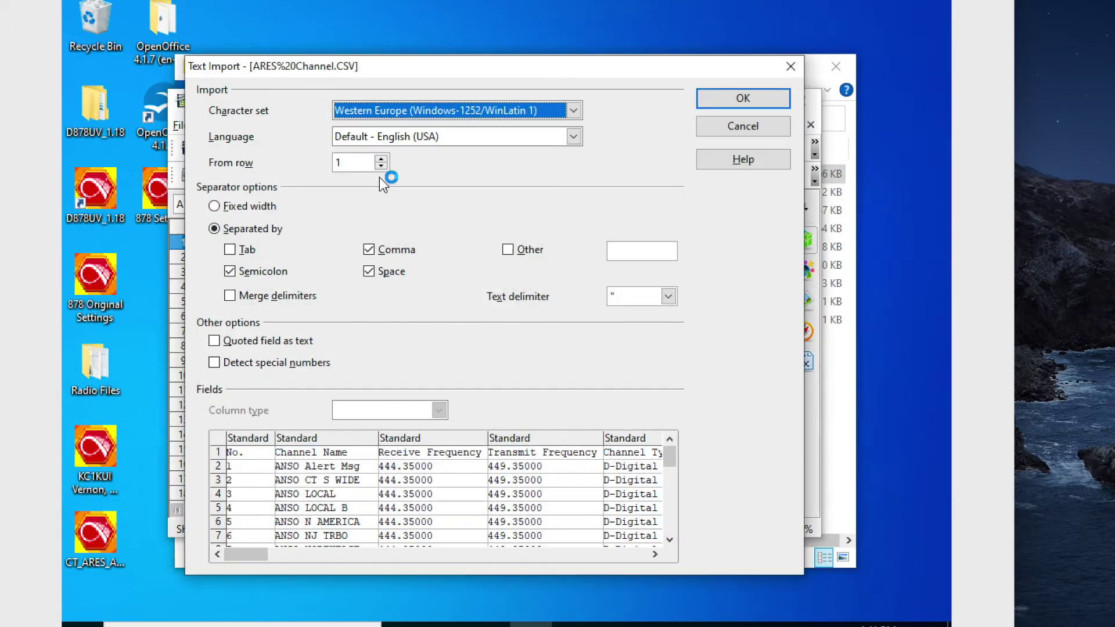
{"action": "key", "text": "Return"}
{"action": "left_click", "coordinate": [77, 150]}
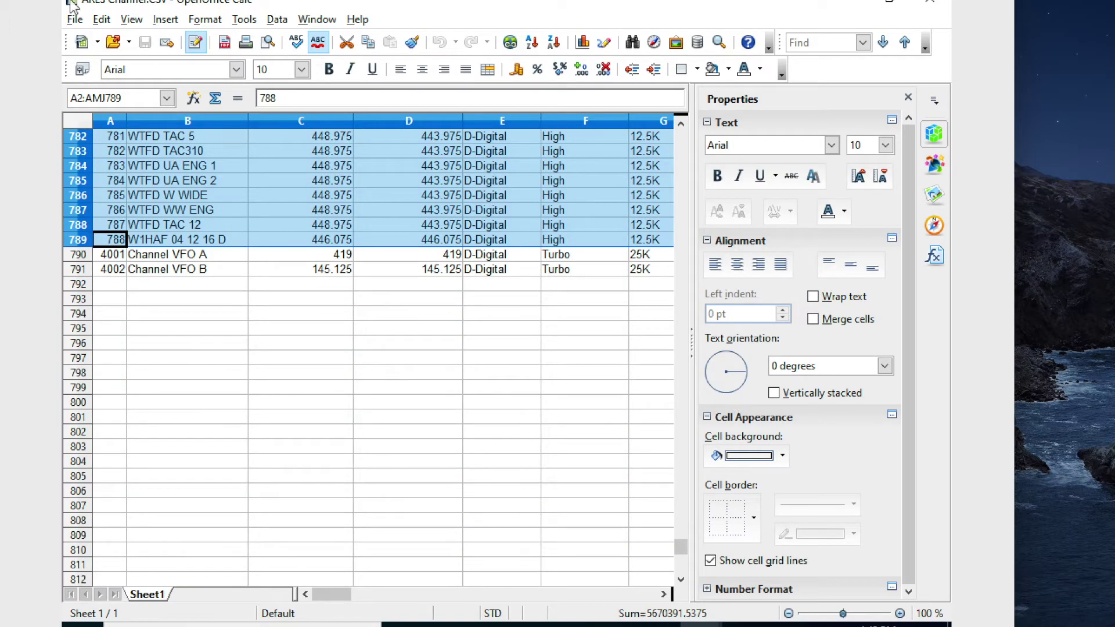
{"action": "right_click", "coordinate": [77, 200]}
{"action": "left_click", "coordinate": [133, 415]}
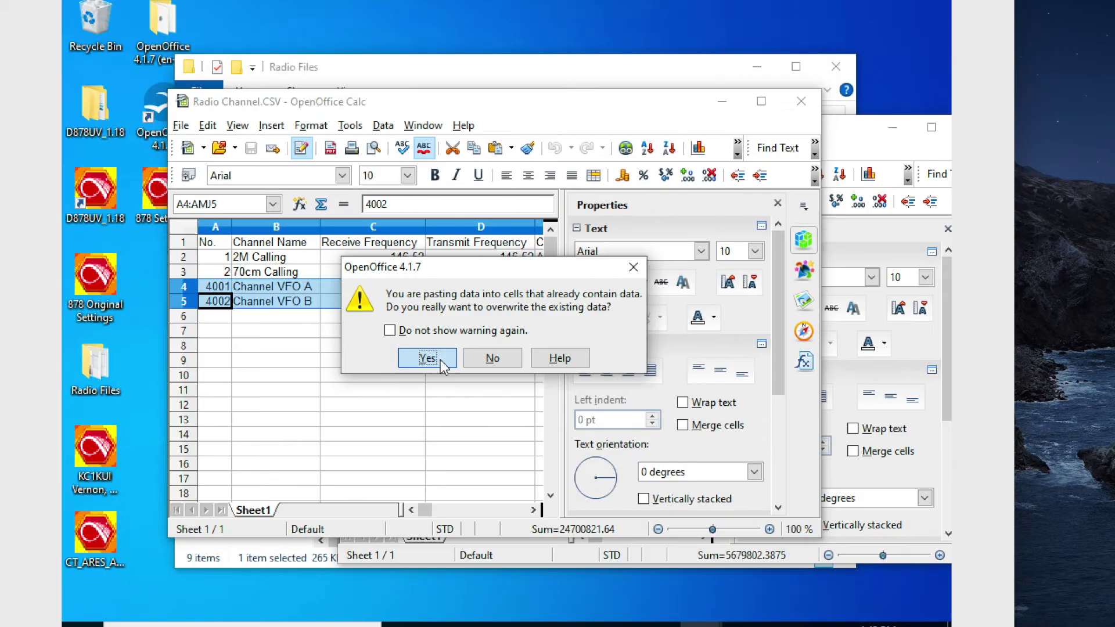
Paste the ARES channels at A4 and fill column A to renumber the channels 1–792
{"action": "left_click", "coordinate": [437, 359]}
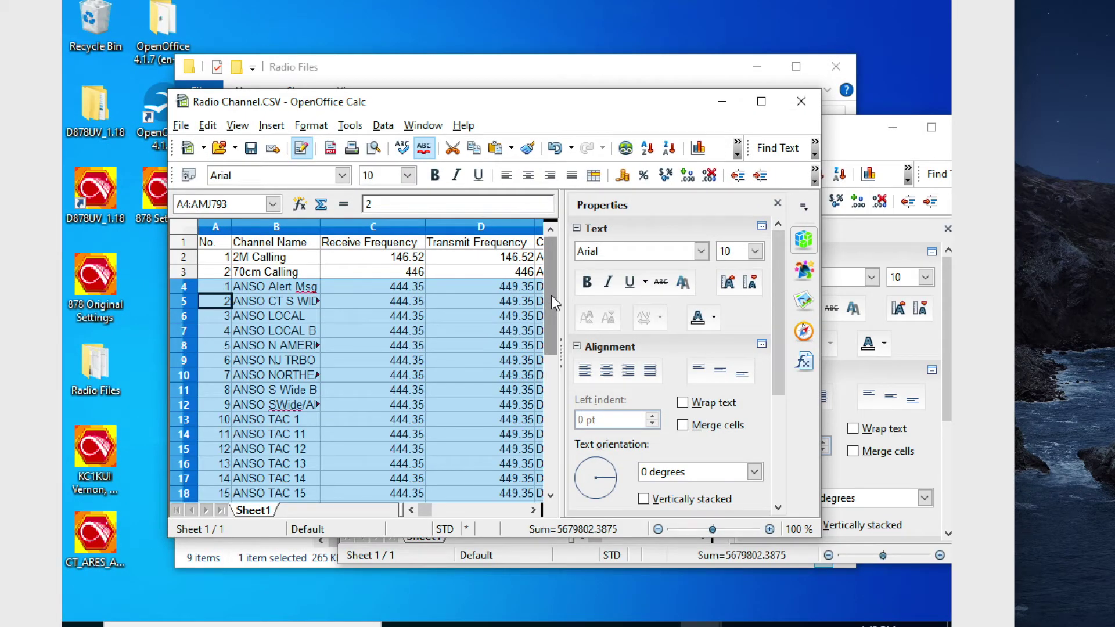
{"action": "mouse_move", "coordinate": [552, 298]}
{"action": "left_mouse_down"}
{"action": "mouse_move", "coordinate": [551, 378]}
{"action": "mouse_move", "coordinate": [552, 287]}
{"action": "left_mouse_up"}
{"action": "left_click_drag", "start_coordinate": [219, 257], "coordinate": [231, 278]}
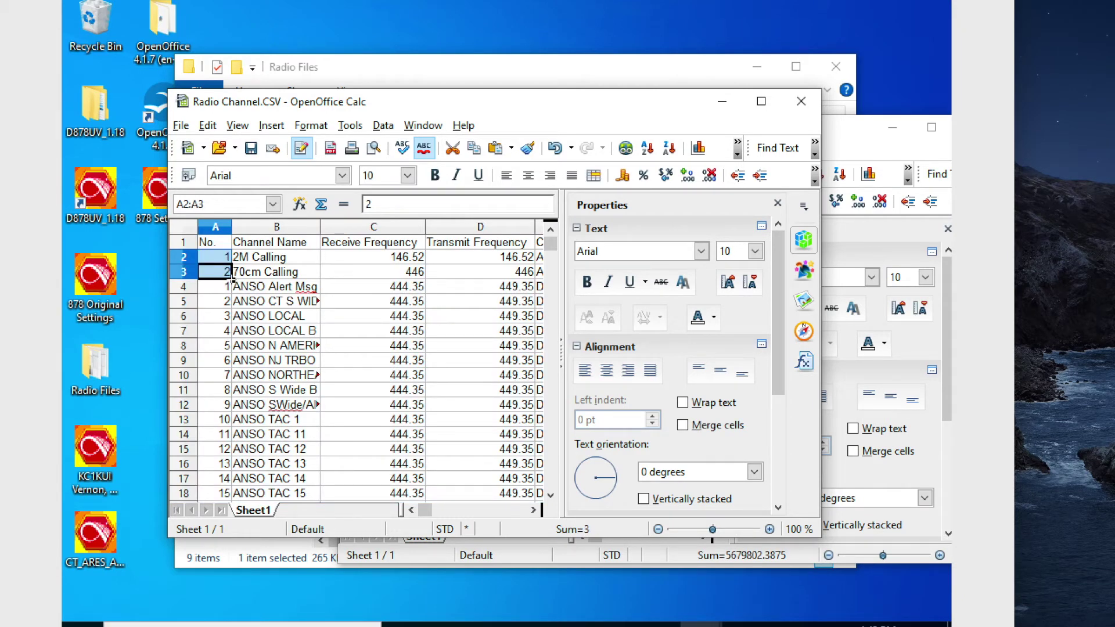
{"action": "double_click", "coordinate": [232, 279]}
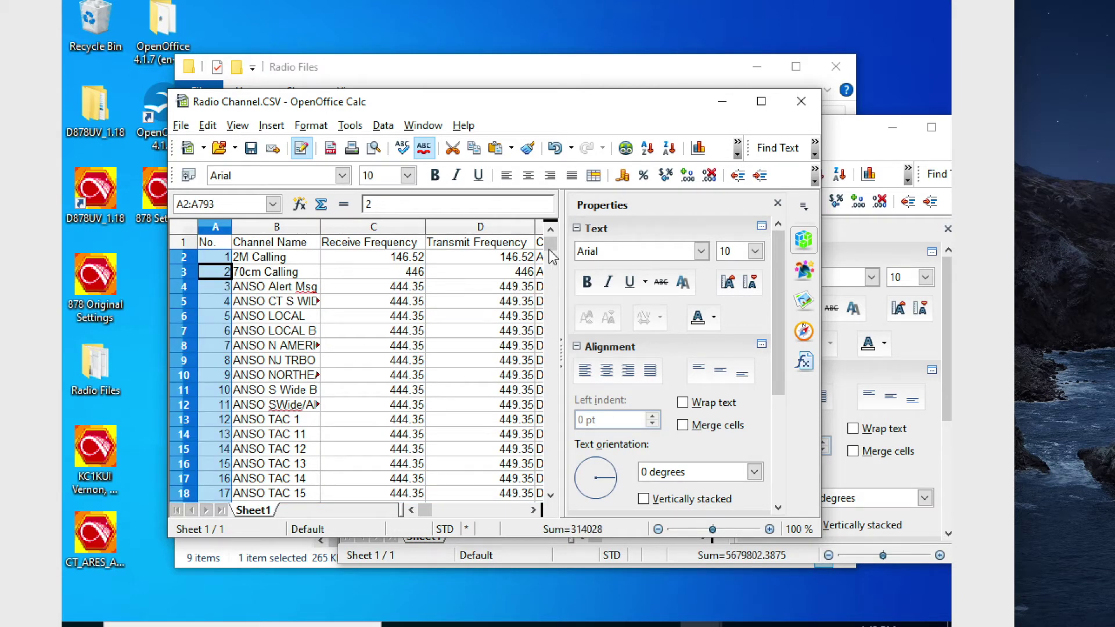
{"action": "left_click_drag", "start_coordinate": [550, 244], "coordinate": [550, 473]}
{"action": "scroll", "coordinate": [302, 348], "scroll_direction": "down", "scroll_amount": 6}
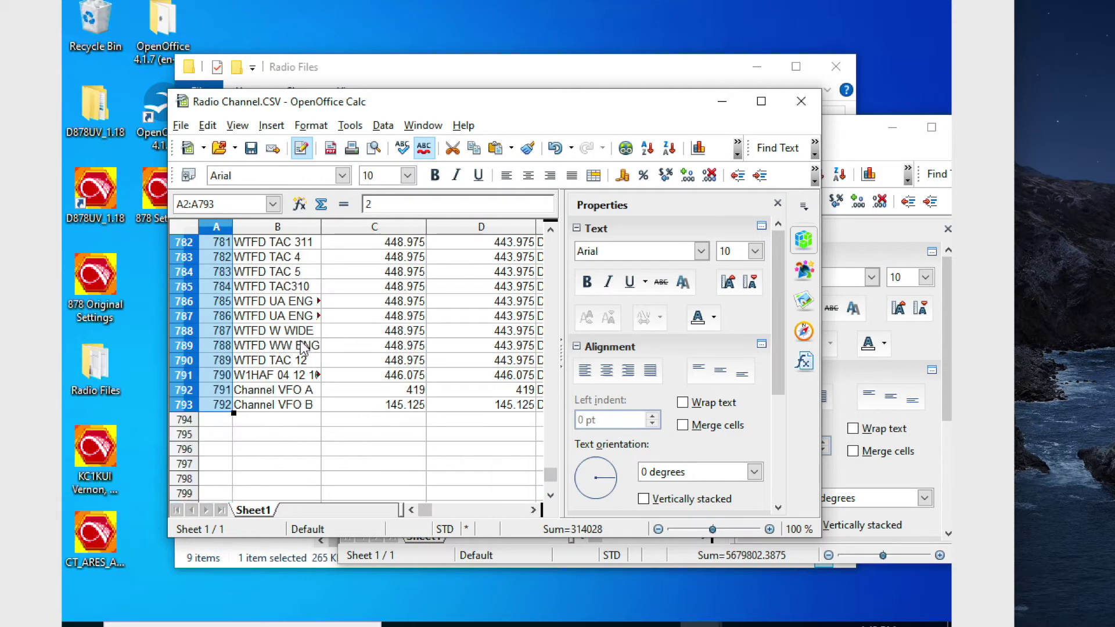
{"action": "left_click", "coordinate": [225, 390]}
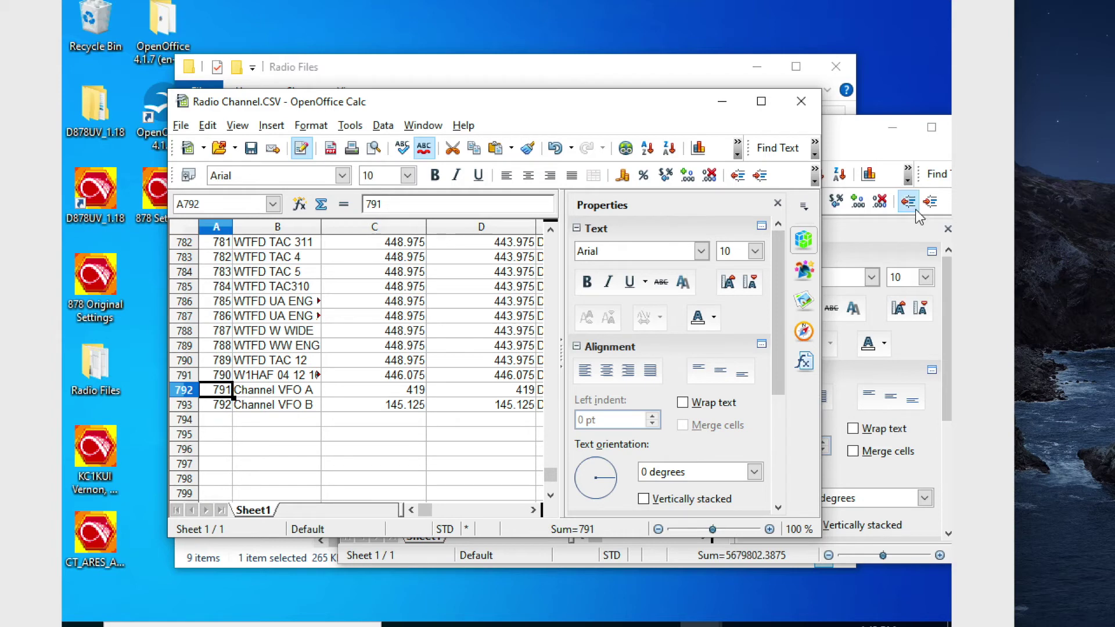
{"action": "left_click", "coordinate": [894, 217]}
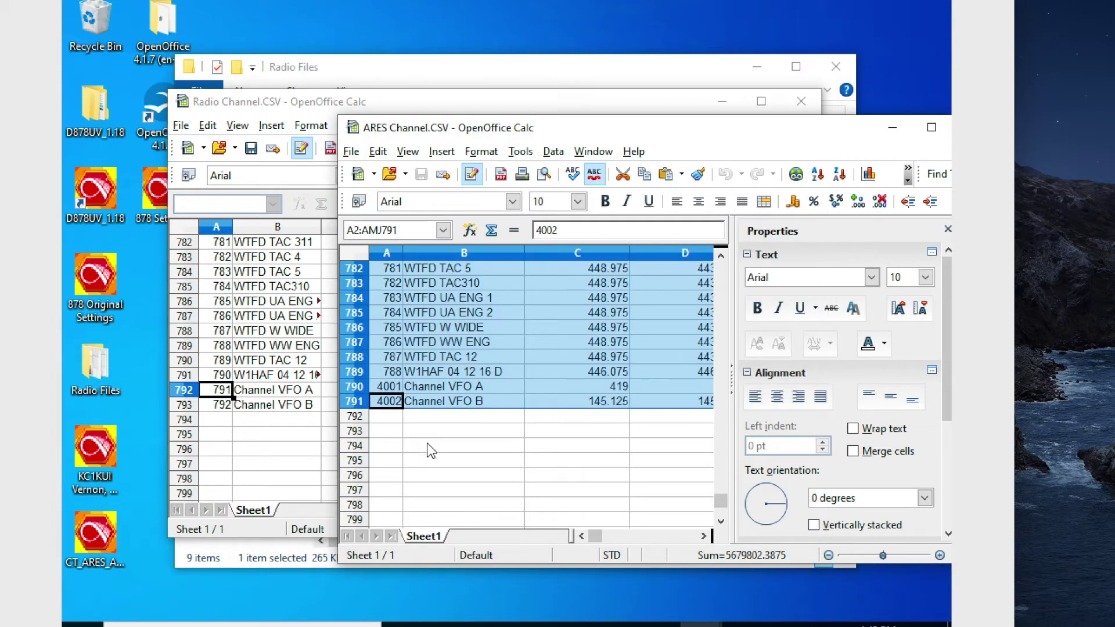
Open CT Channel.CSV from the Radio Files folder and select all its channel rows
{"action": "left_click", "coordinate": [445, 67]}
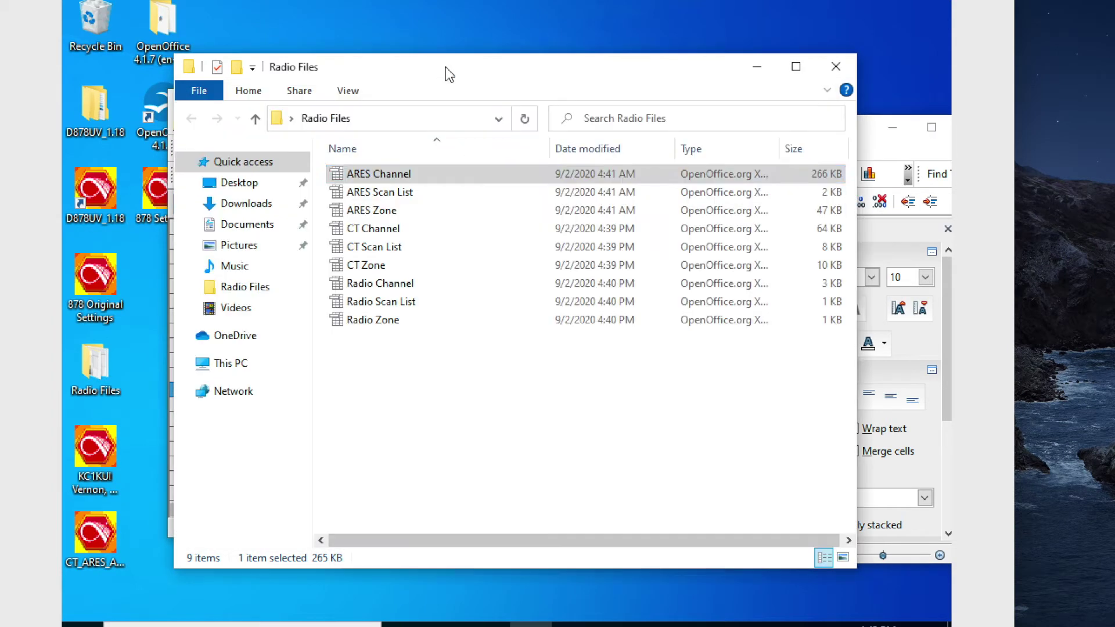
{"action": "left_click", "coordinate": [394, 229]}
{"action": "double_click", "coordinate": [393, 229]}
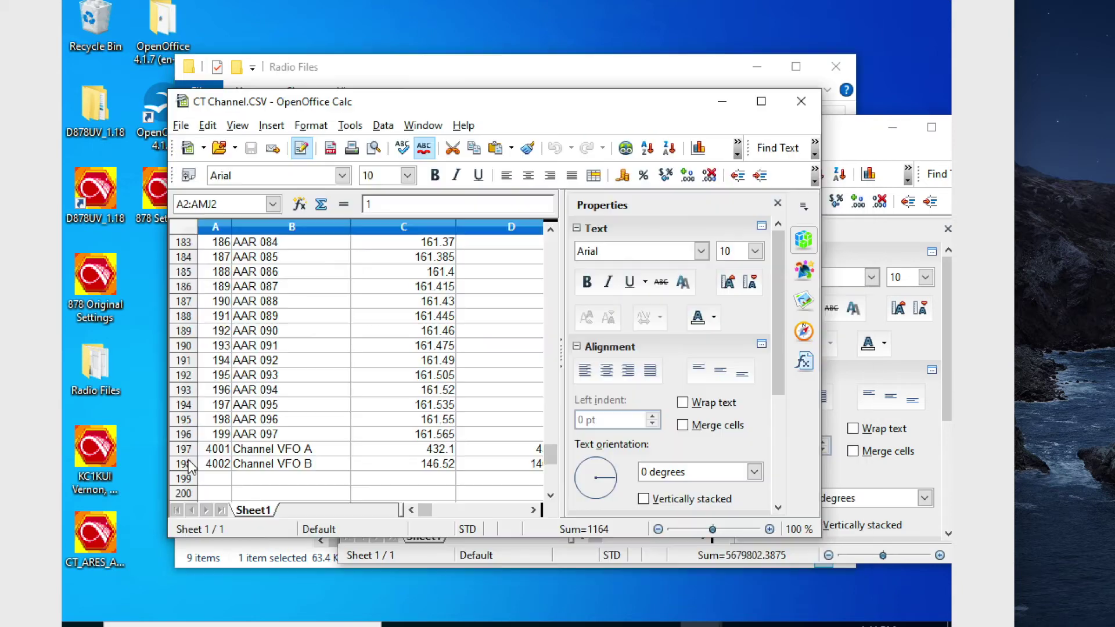
{"action": "left_click", "coordinate": [190, 469], "text": "shift"}
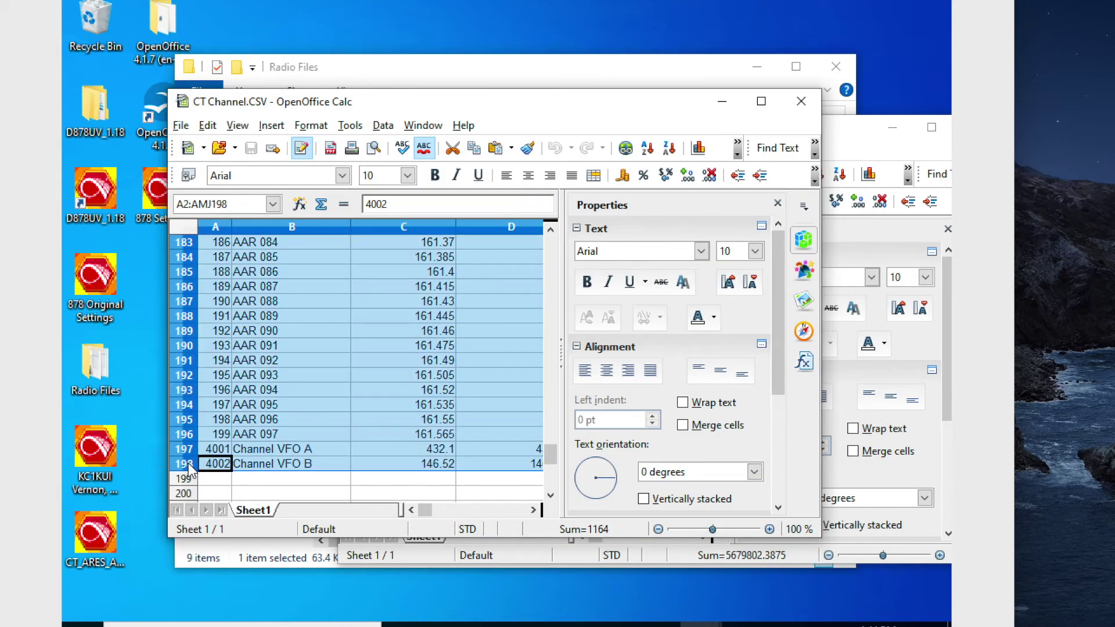
{"action": "left_click", "coordinate": [278, 559]}
{"action": "left_click", "coordinate": [923, 491]}
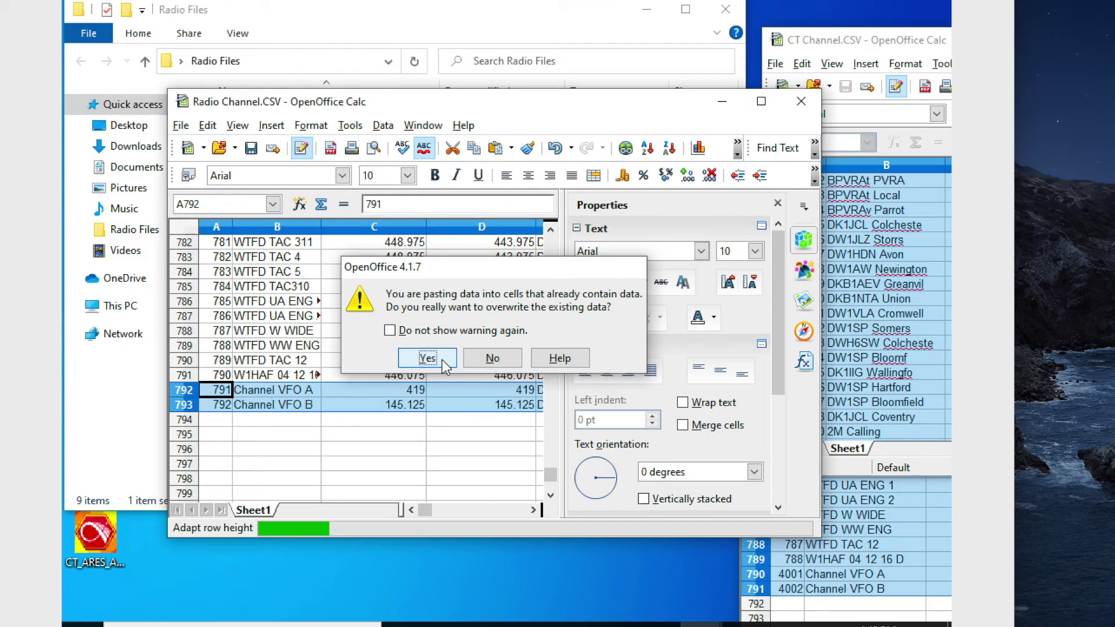
Paste the CT channels below the existing rows and renumber them sequentially
{"action": "left_click", "coordinate": [441, 359]}
{"action": "left_click_drag", "start_coordinate": [217, 300], "coordinate": [218, 375]}
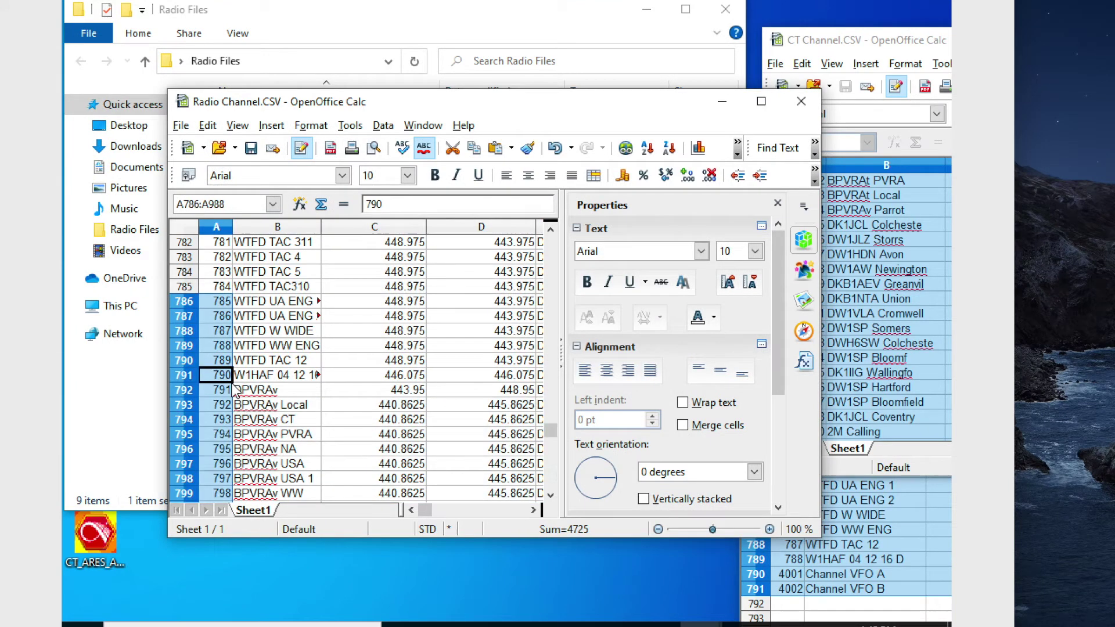
{"action": "double_click", "coordinate": [234, 383]}
{"action": "left_click_drag", "start_coordinate": [550, 474], "coordinate": [553, 487]}
Number Channel VFO A and Channel VFO B as 4001 and 4002
{"action": "left_click", "coordinate": [217, 375]}
{"action": "type", "text": "4001"}
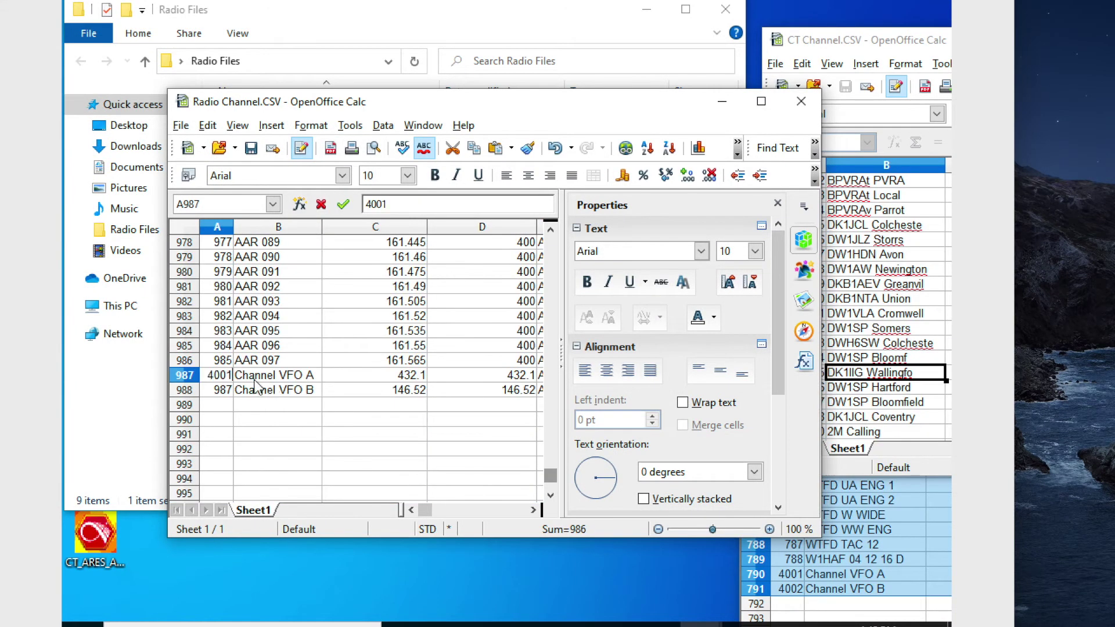
{"action": "key", "text": "Return"}
{"action": "type", "text": "4002"}
{"action": "key", "text": "Return"}
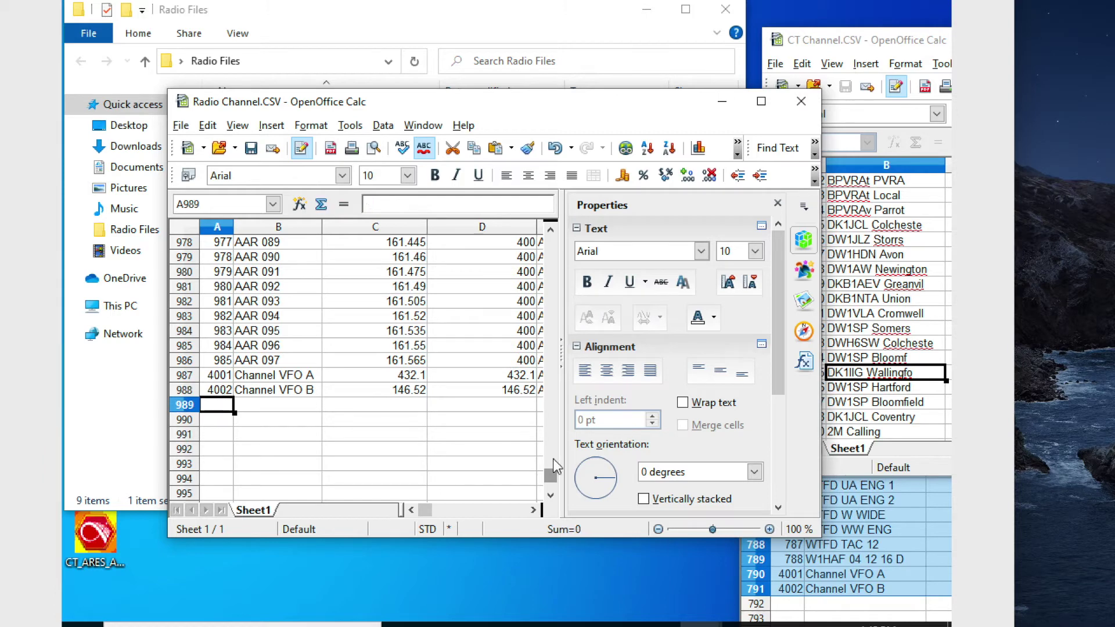
{"action": "left_click_drag", "start_coordinate": [551, 475], "coordinate": [552, 201]}
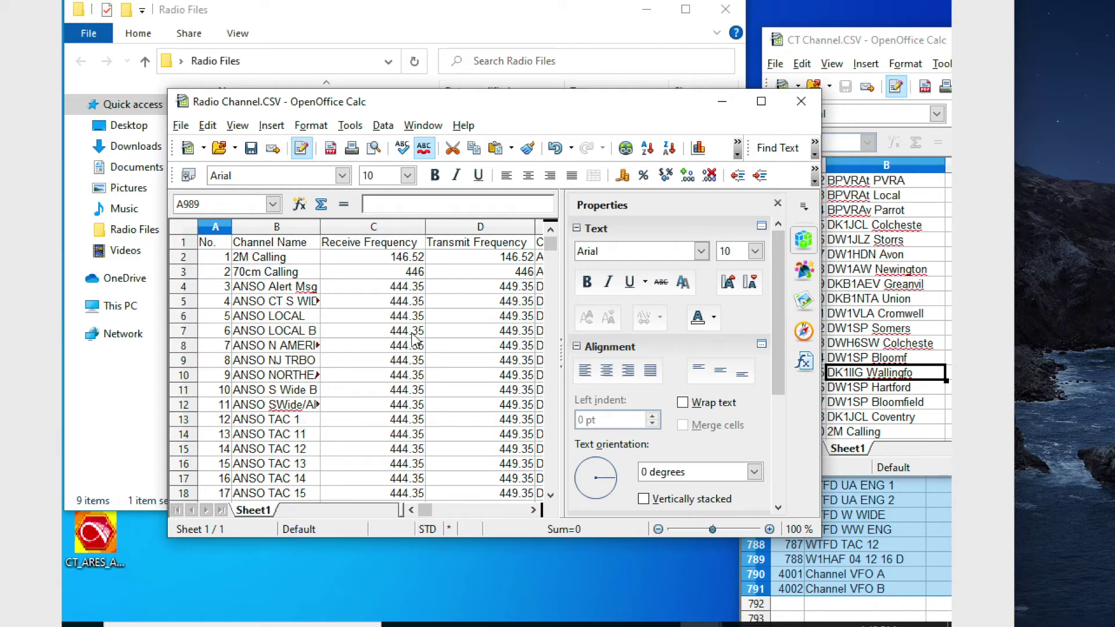
{"action": "mouse_move", "coordinate": [550, 248]}
{"action": "left_mouse_down"}
{"action": "mouse_move", "coordinate": [537, 484]}
{"action": "mouse_move", "coordinate": [544, 244]}
{"action": "left_mouse_up"}
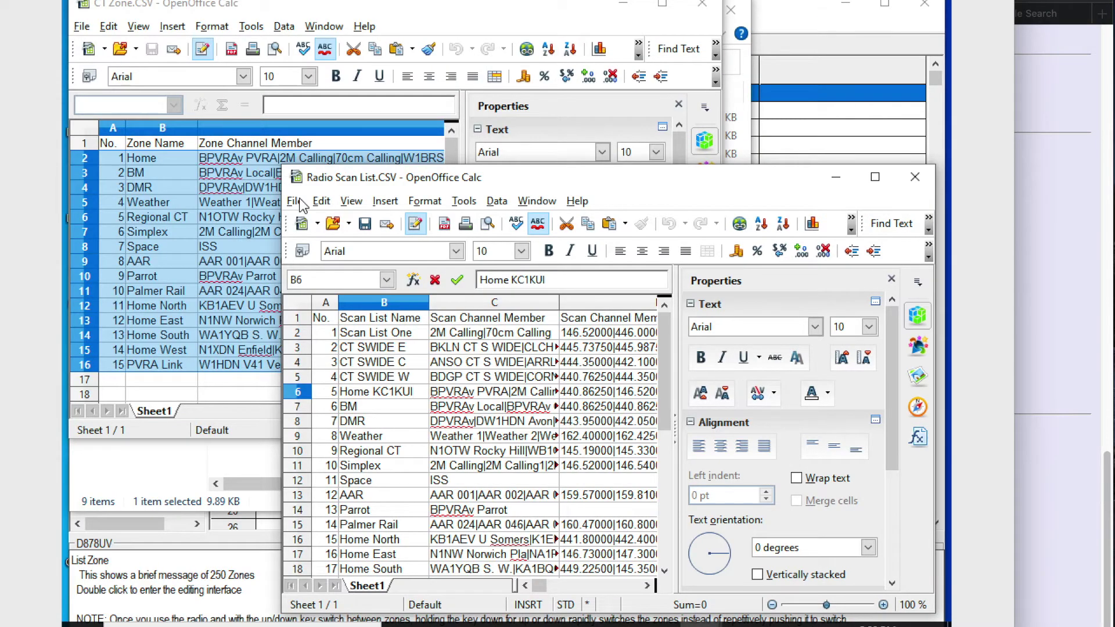
Save the scan list to the Desktop as NewScan with 'Quote all text cells' ticked in the CSV export
{"action": "left_click", "coordinate": [294, 201]}
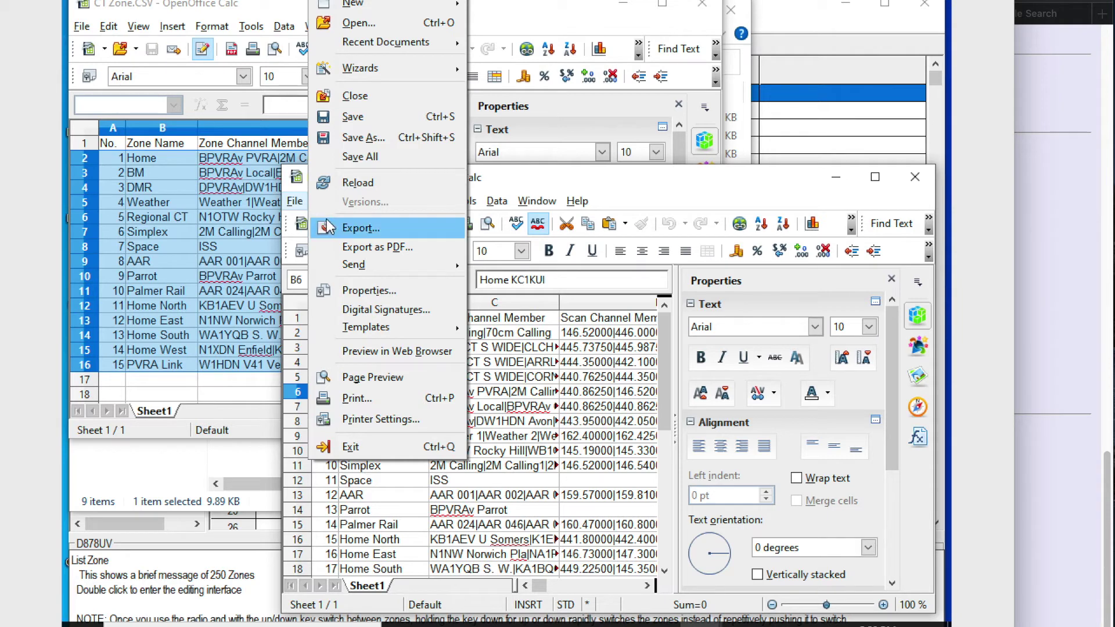
{"action": "left_click", "coordinate": [348, 140]}
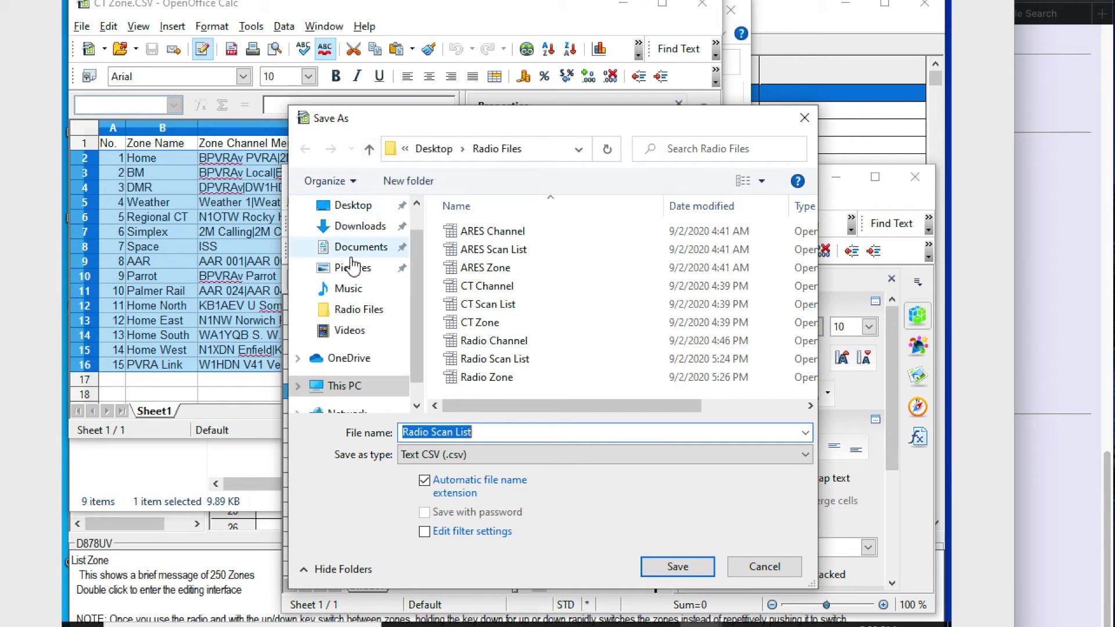
{"action": "left_click", "coordinate": [349, 205]}
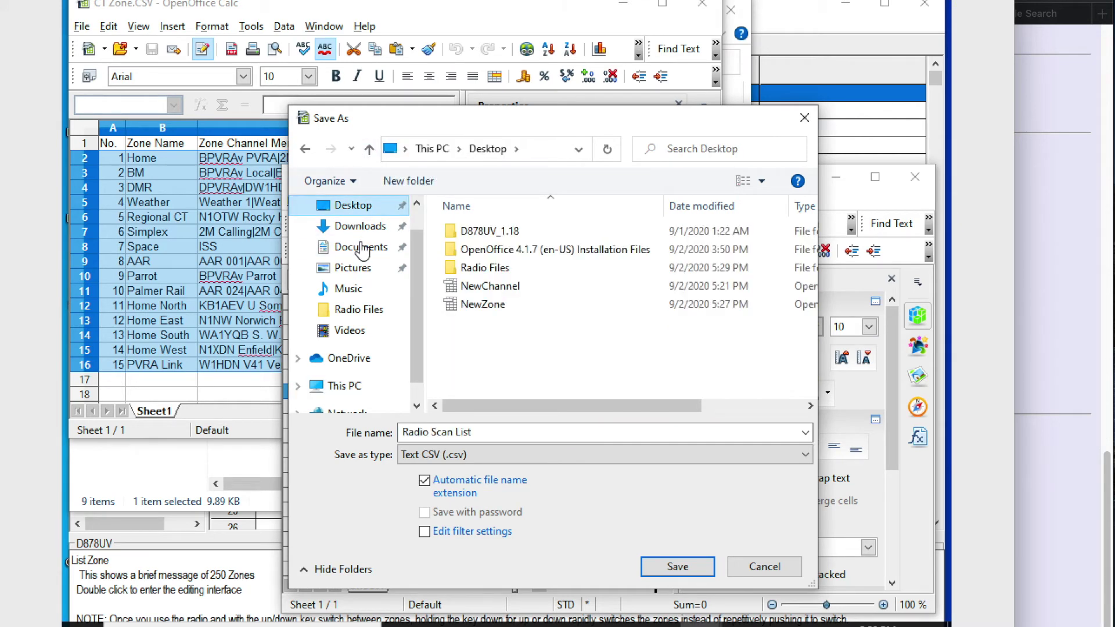
{"action": "left_click", "coordinate": [454, 432]}
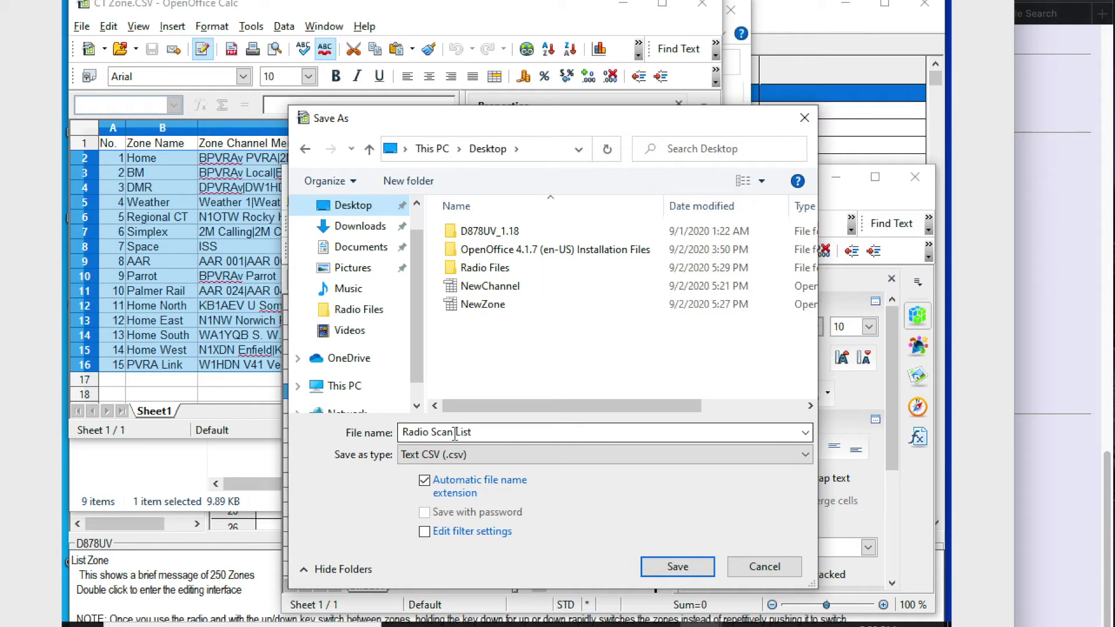
{"action": "key", "text": "ctrl+a"}
{"action": "type", "text": "NewScan"}
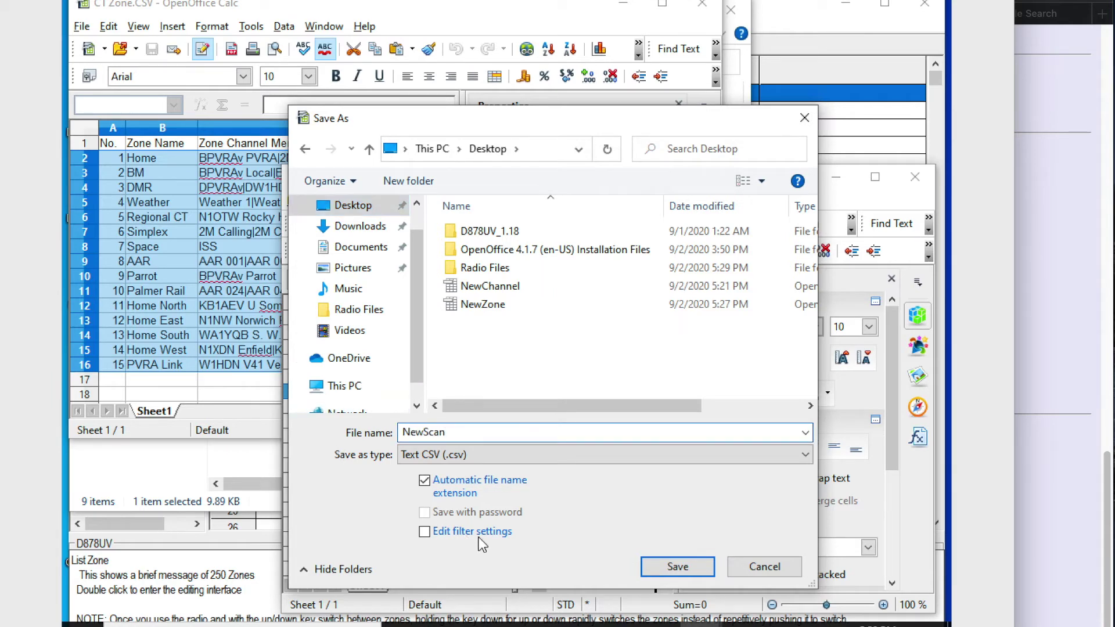
{"action": "left_click", "coordinate": [666, 566]}
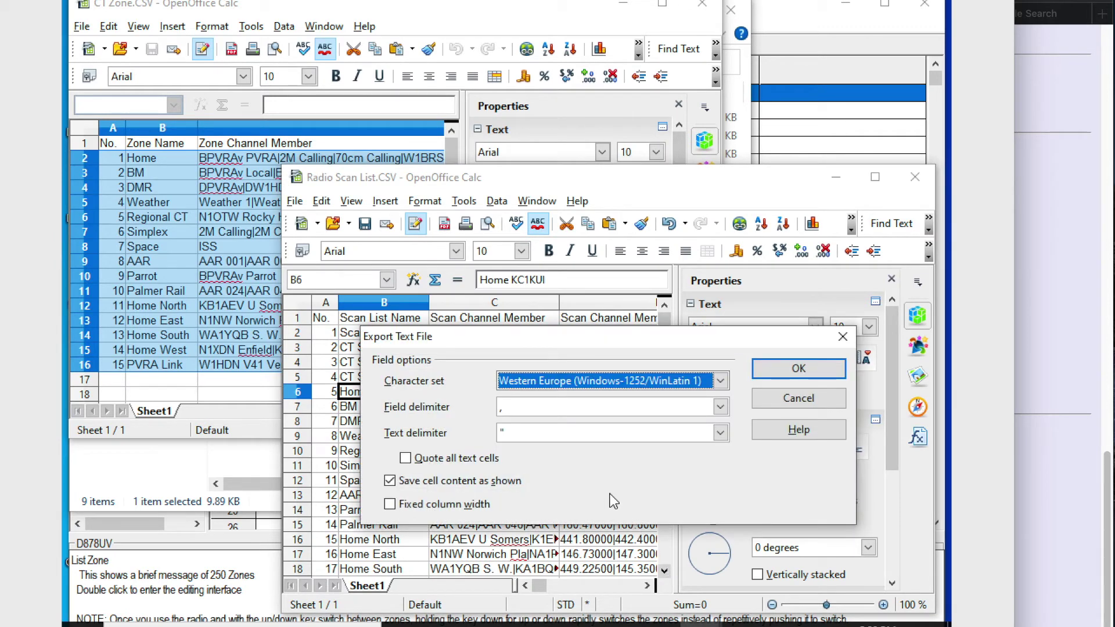
{"action": "left_click", "coordinate": [443, 462]}
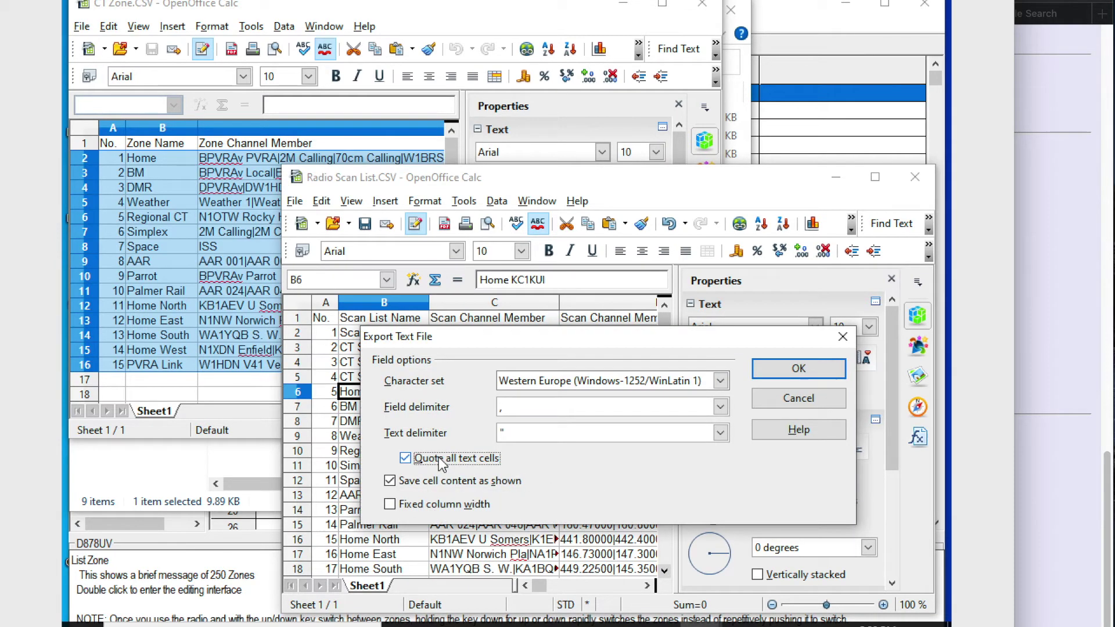
{"action": "left_click", "coordinate": [800, 370]}
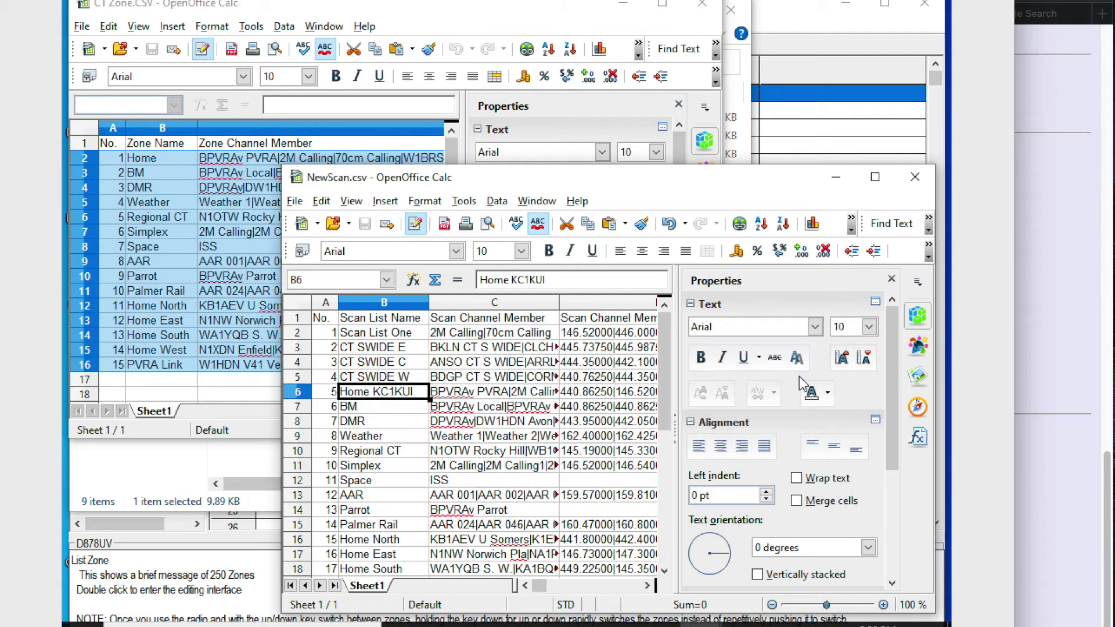
{"action": "left_click", "coordinate": [895, 9]}
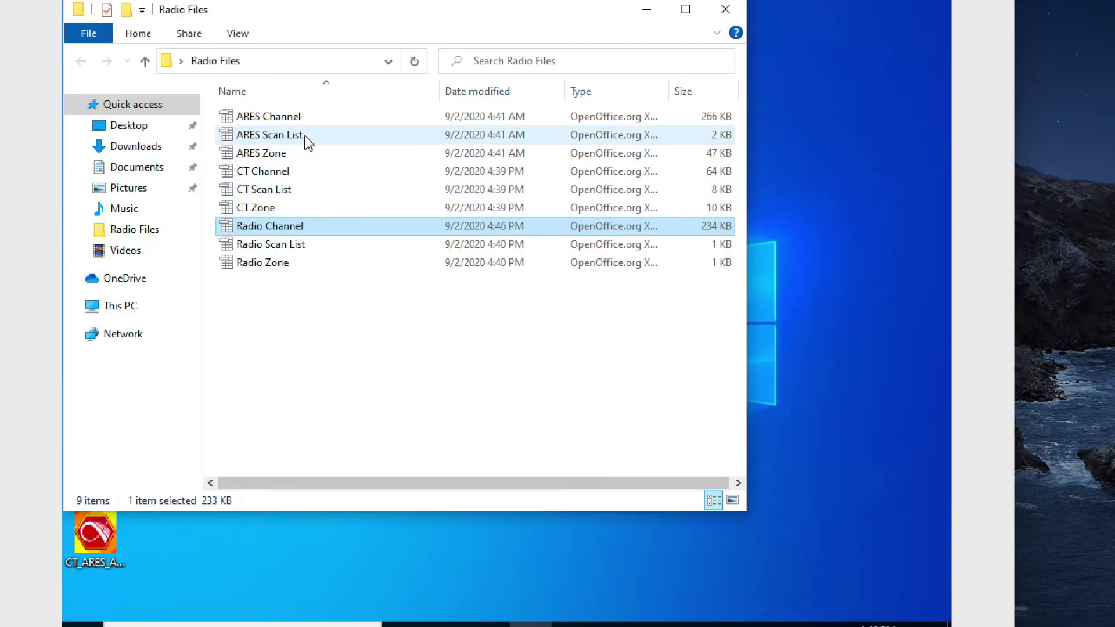
Open Radio Scan List.CSV and copy the three CT SWIDE rows from ARES Scan List
{"action": "double_click", "coordinate": [281, 245]}
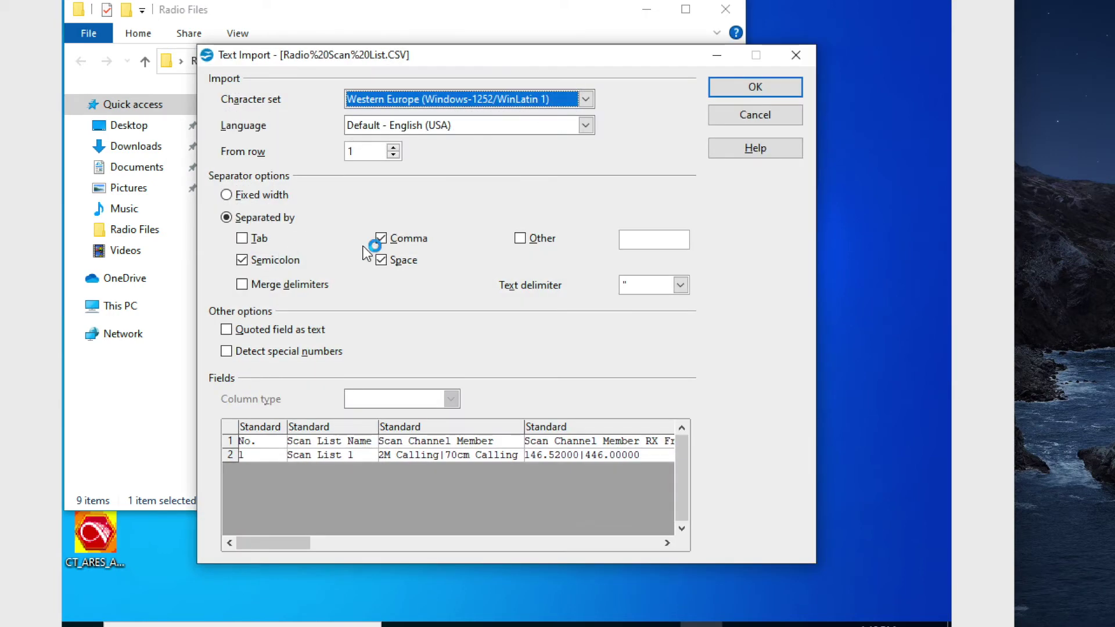
{"action": "left_click", "coordinate": [777, 84]}
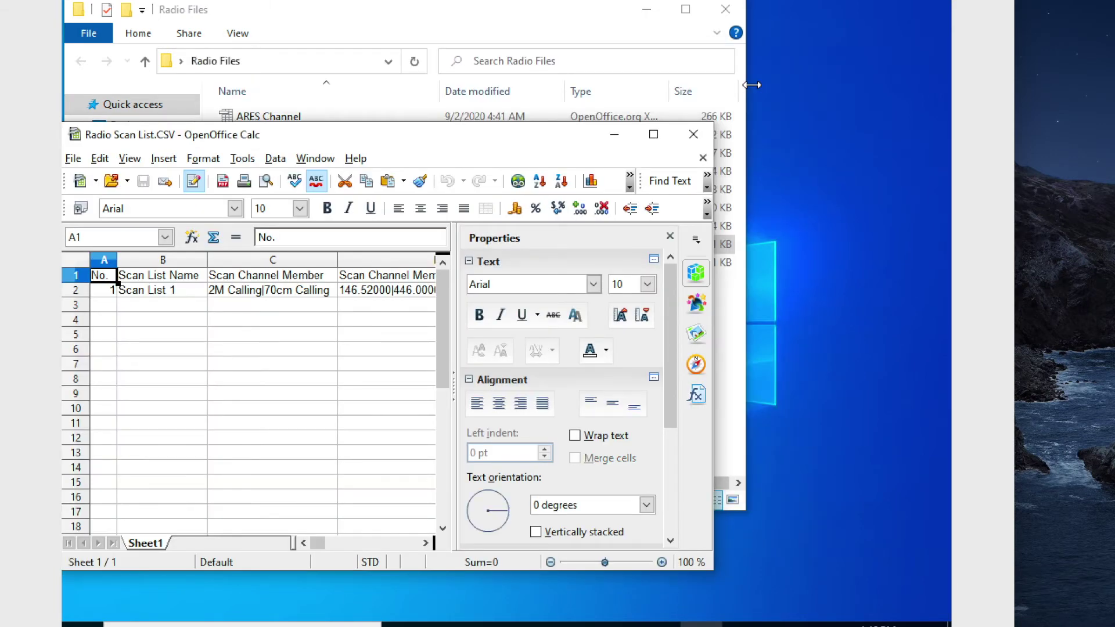
{"action": "left_click_drag", "start_coordinate": [608, 244], "coordinate": [608, 273]}
{"action": "right_click", "coordinate": [609, 275]}
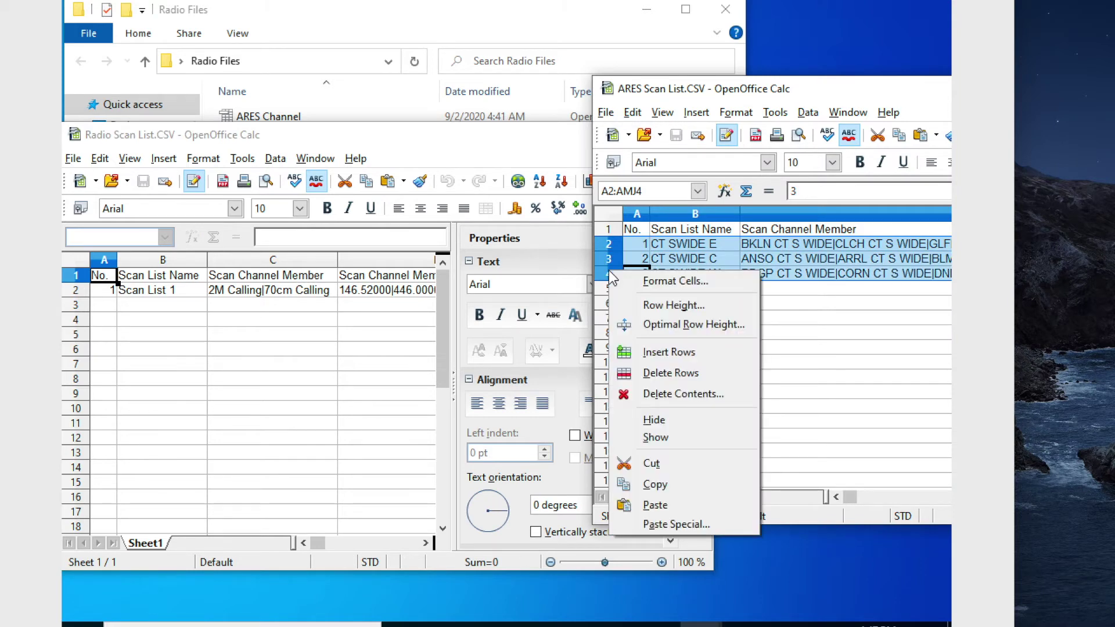
{"action": "left_click", "coordinate": [665, 486]}
Paste the CT SWIDE rows at A3 and renumber them 2, 3 and 4
{"action": "left_click", "coordinate": [102, 304]}
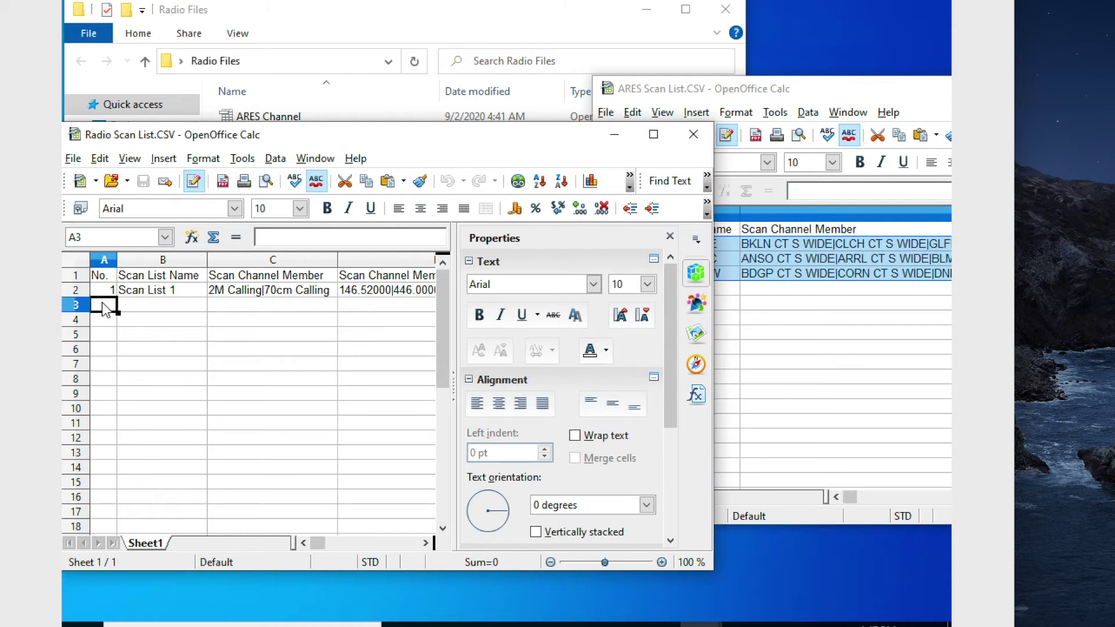
{"action": "right_click", "coordinate": [102, 303]}
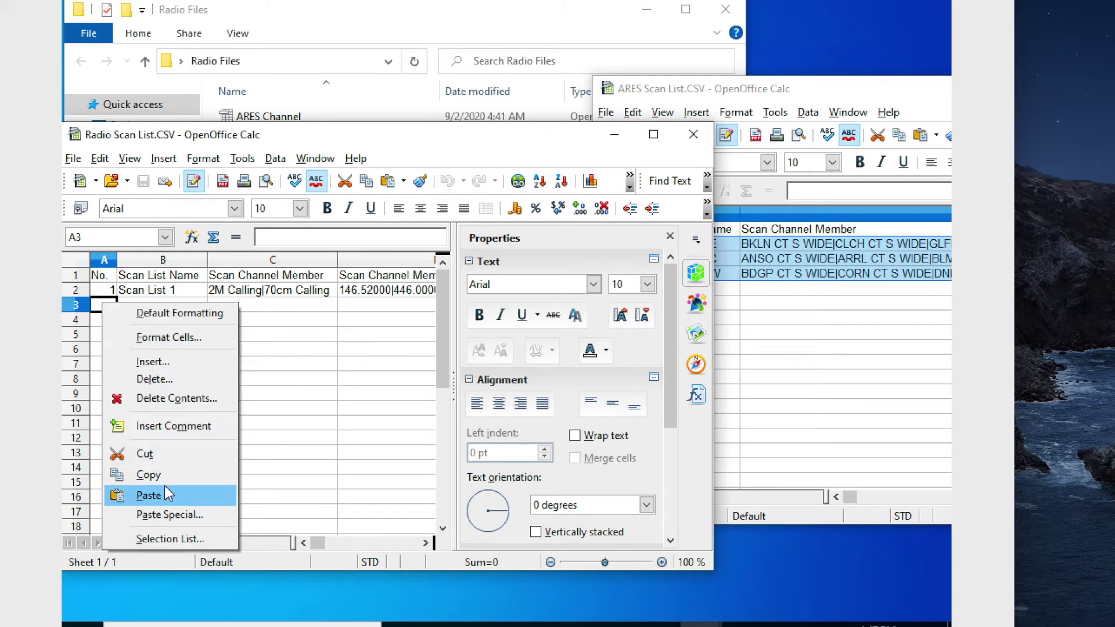
{"action": "left_click", "coordinate": [148, 495]}
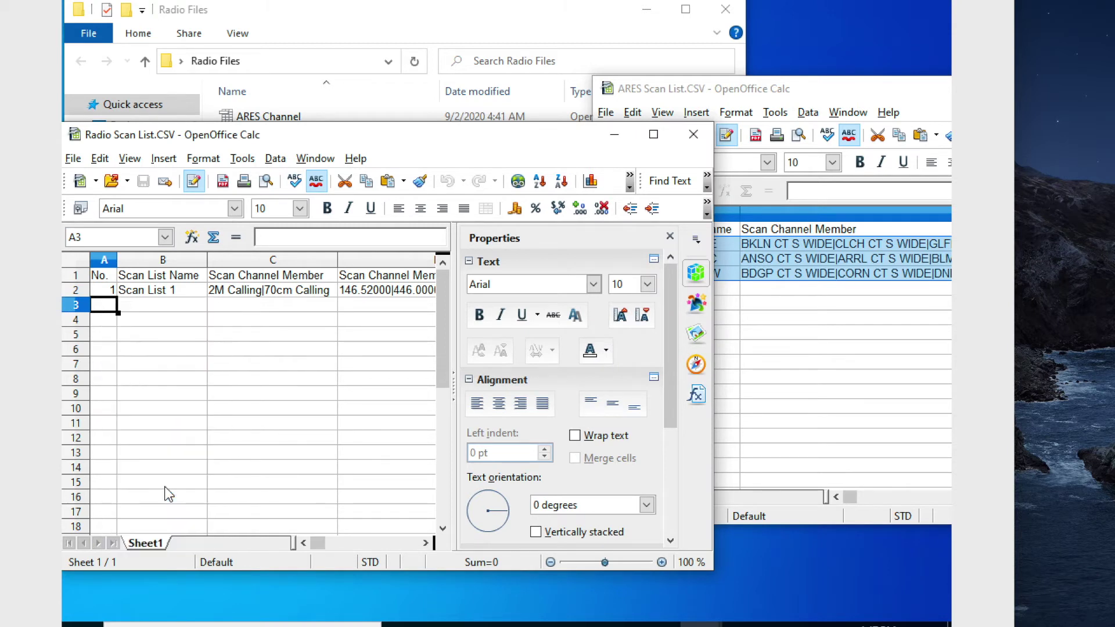
{"action": "left_click", "coordinate": [110, 308]}
{"action": "type", "text": "2"}
{"action": "key", "text": "Return"}
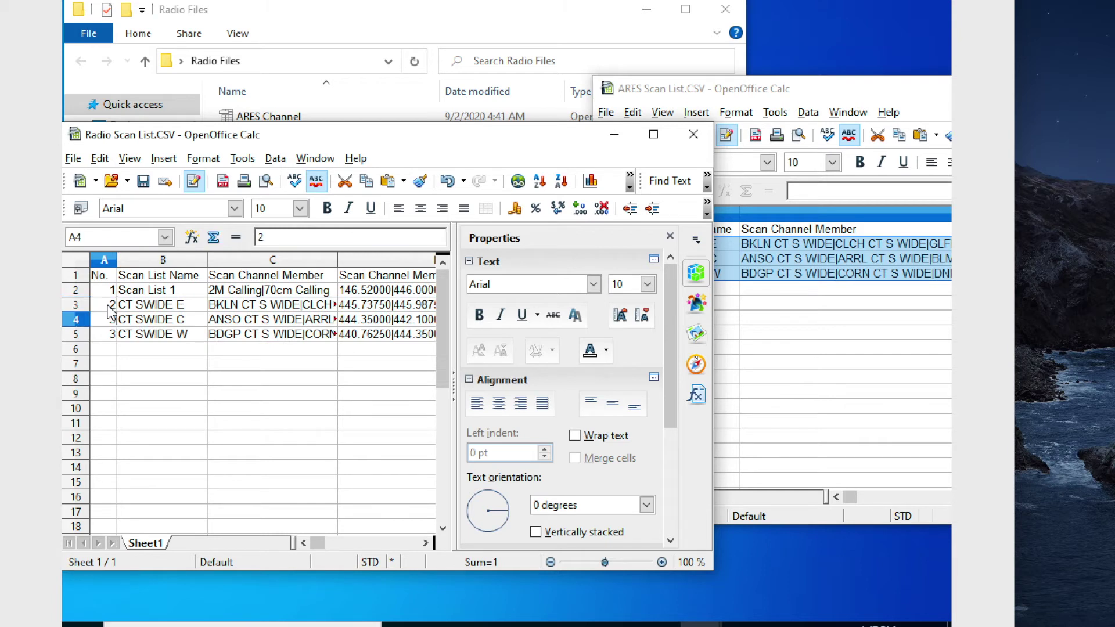
{"action": "type", "text": "3"}
{"action": "key", "text": "Return"}
{"action": "type", "text": "4"}
{"action": "key", "text": "Return"}
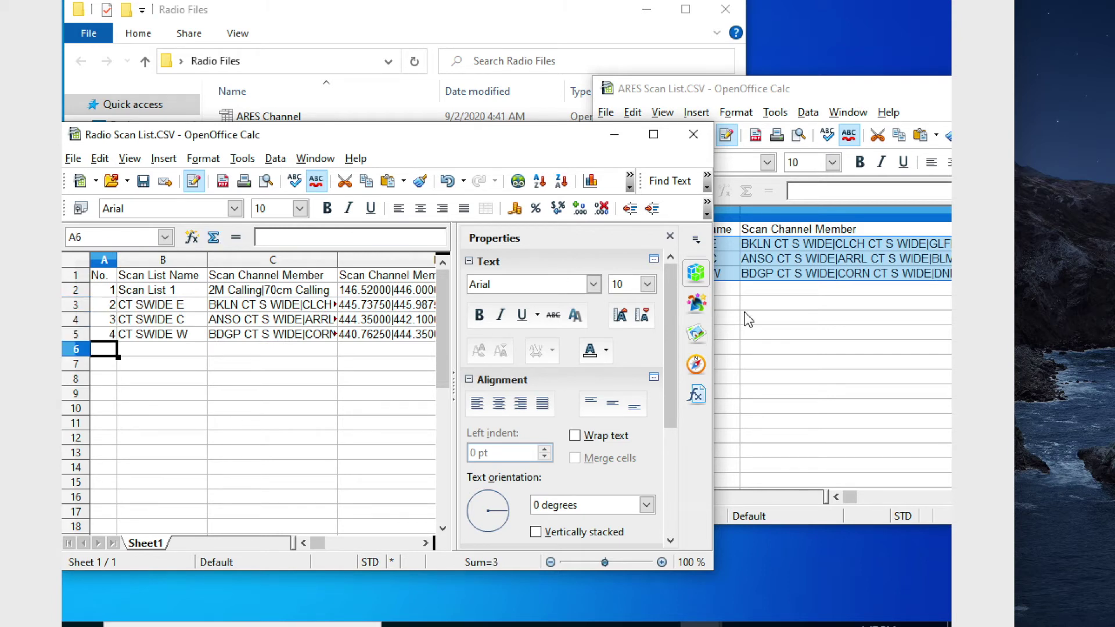
{"action": "left_click", "coordinate": [910, 351]}
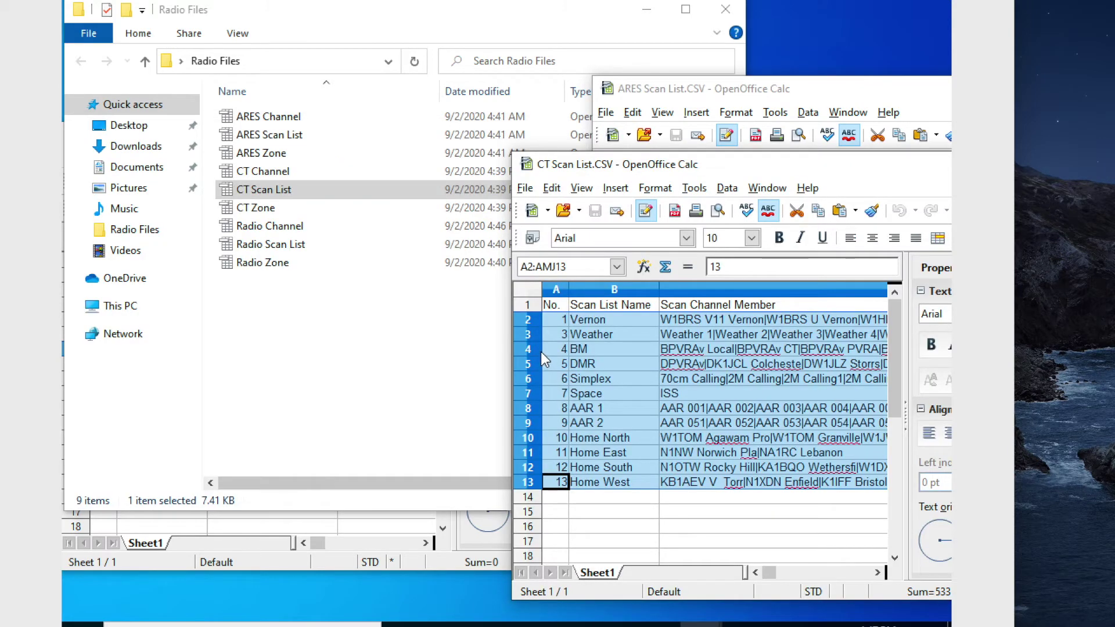
Copy the twelve CT scan list rows and paste them into Radio Scan List at A6
{"action": "right_click", "coordinate": [537, 353]}
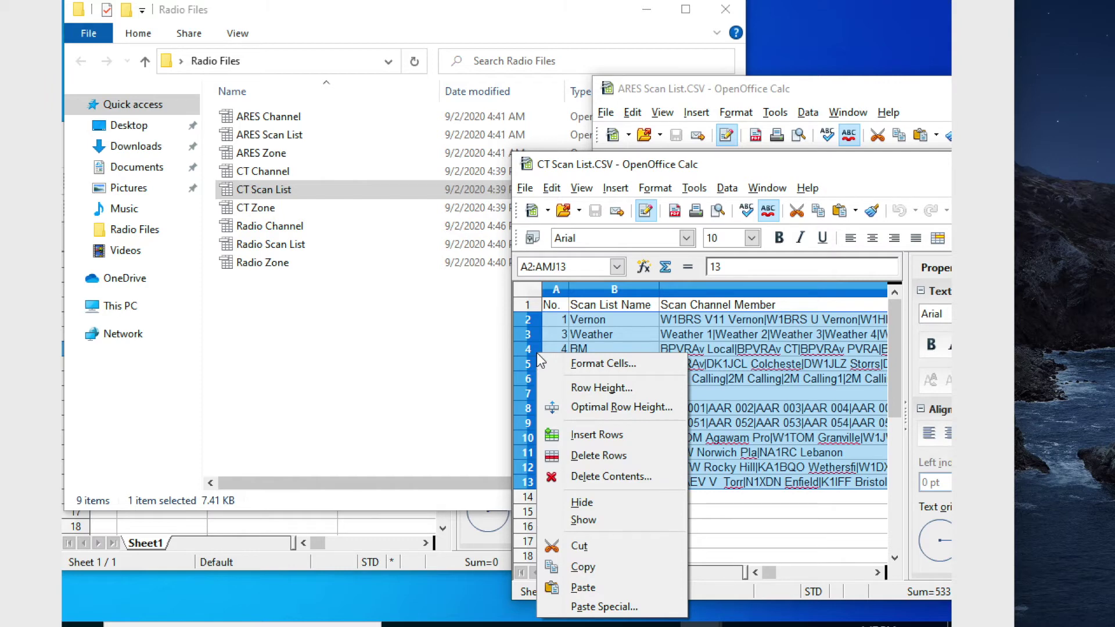
{"action": "left_click", "coordinate": [608, 567]}
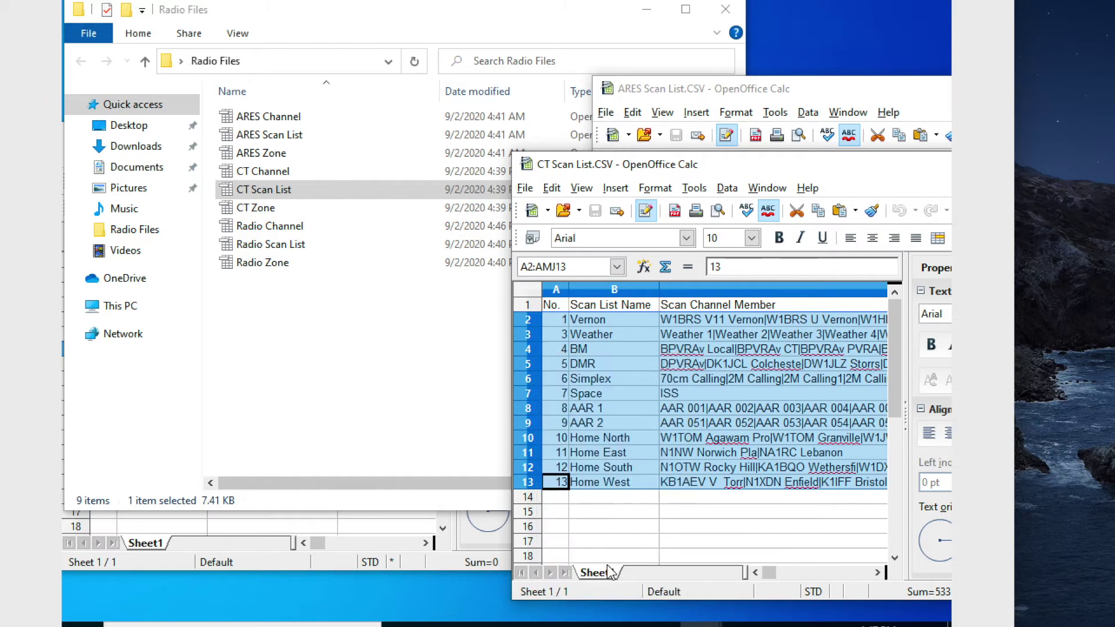
{"action": "left_click", "coordinate": [252, 567]}
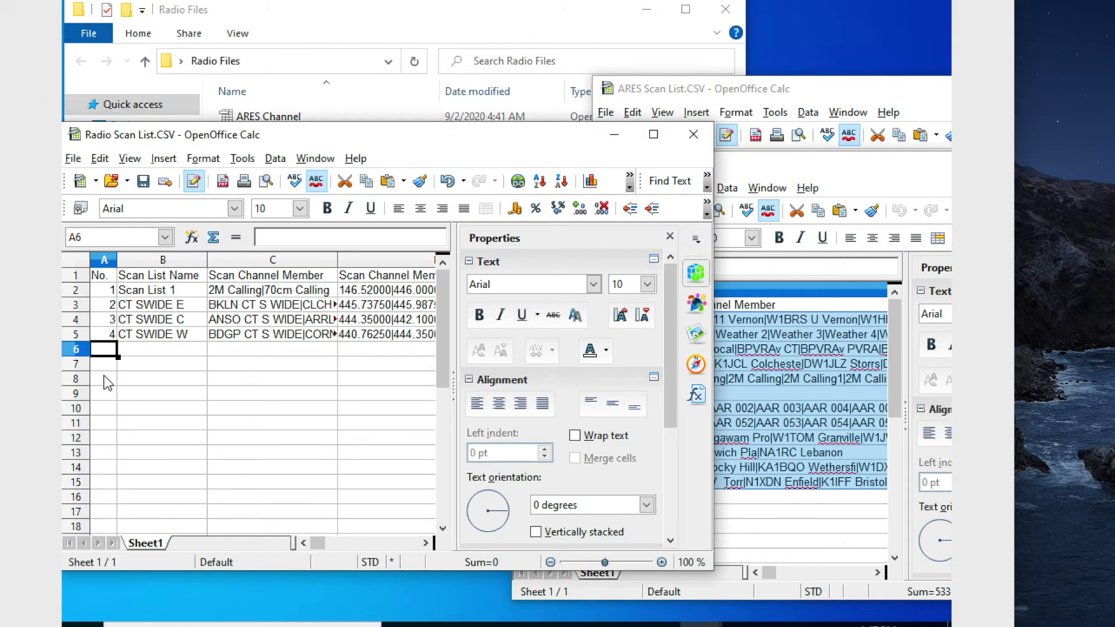
{"action": "right_click", "coordinate": [103, 352]}
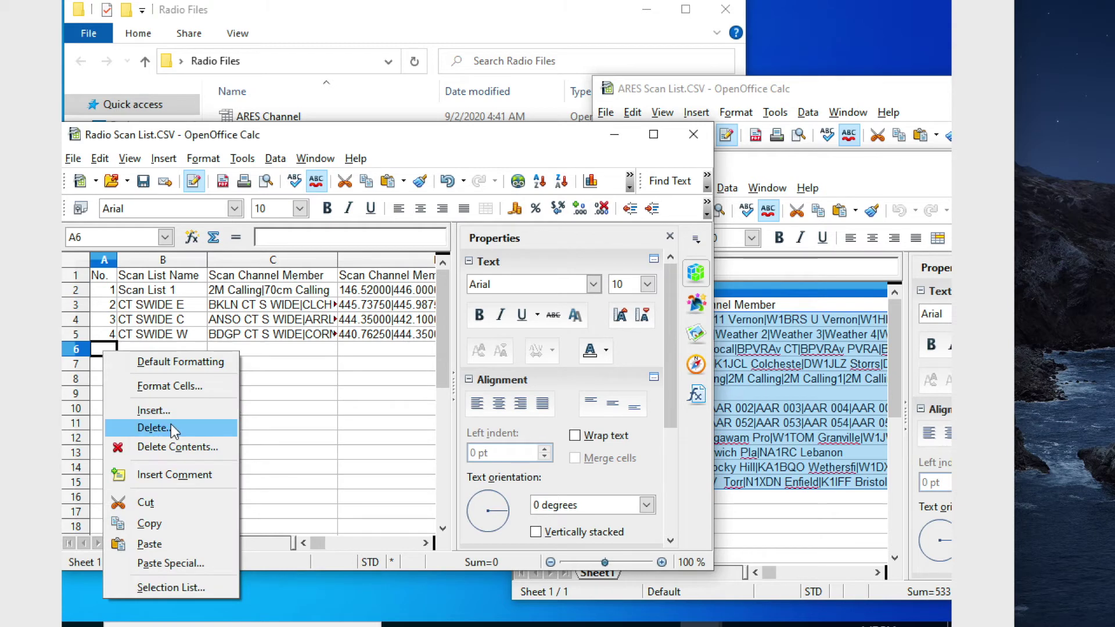
{"action": "left_click", "coordinate": [185, 544]}
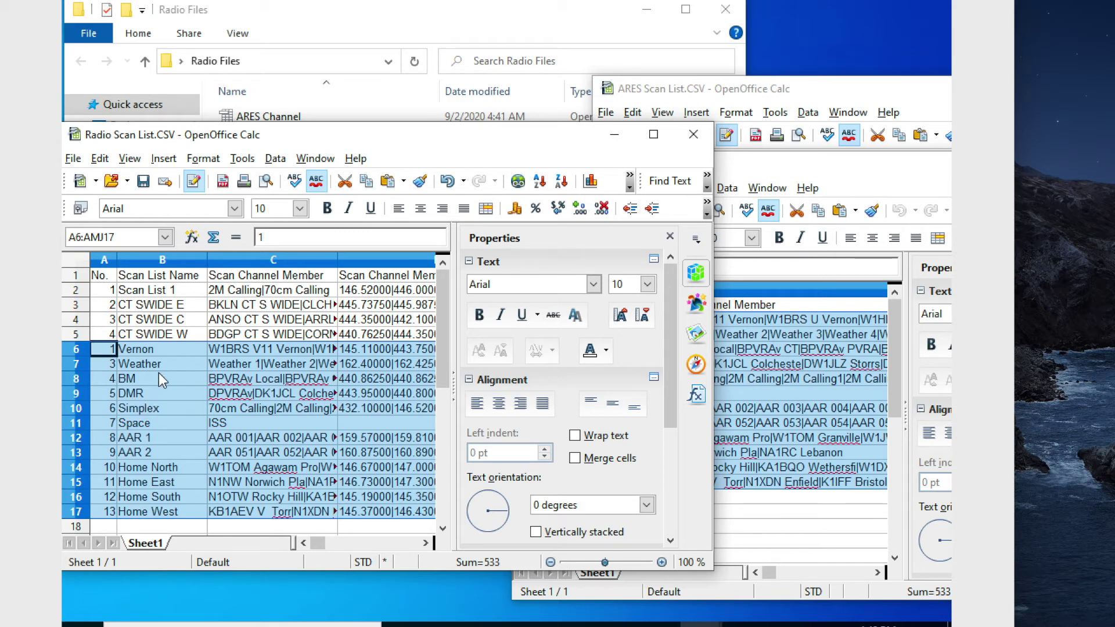
Continue the column A numbering as a series to 16, correct A13, and save the scan list
{"action": "left_click_drag", "start_coordinate": [111, 334], "coordinate": [112, 338]}
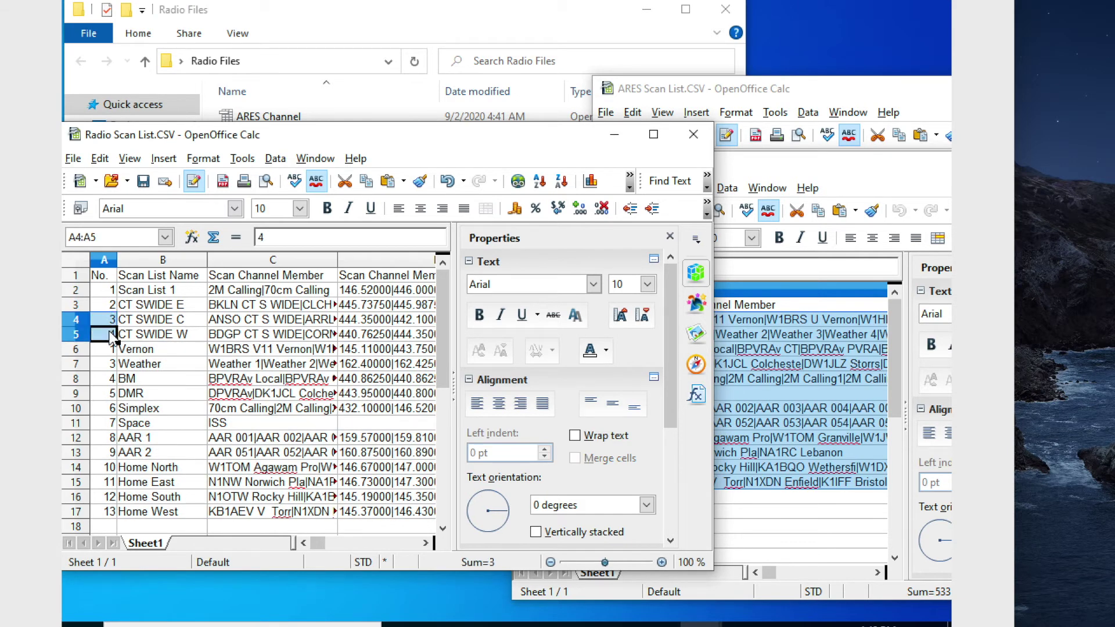
{"action": "double_click", "coordinate": [112, 326]}
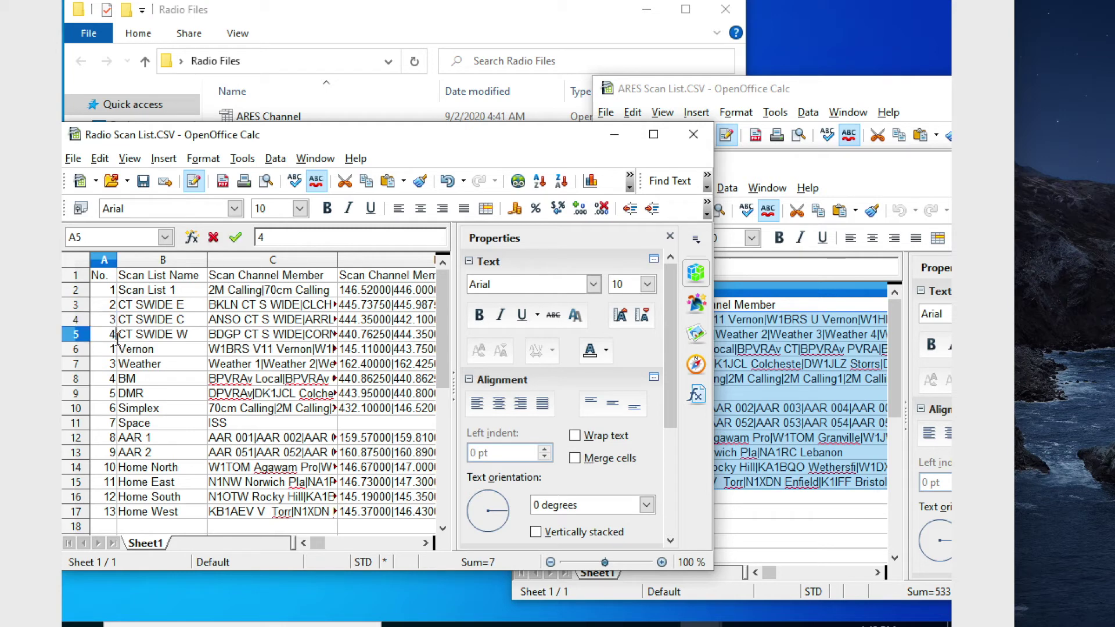
{"action": "left_click_drag", "start_coordinate": [112, 325], "coordinate": [110, 428]}
{"action": "key", "text": "Return"}
{"action": "type", "text": "12"}
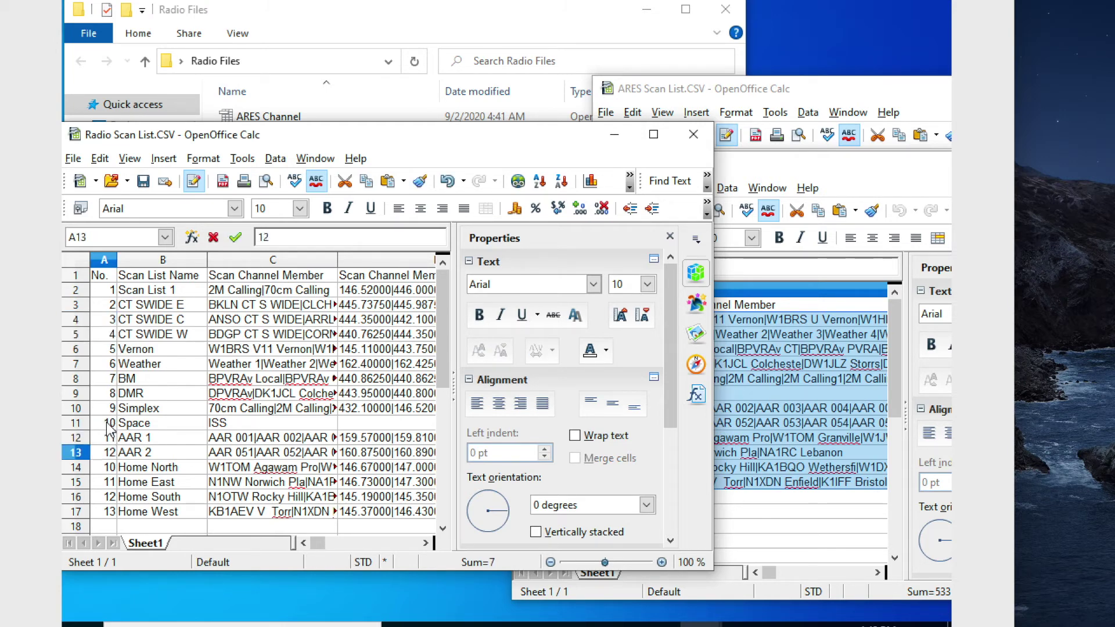
{"action": "key", "text": "Return"}
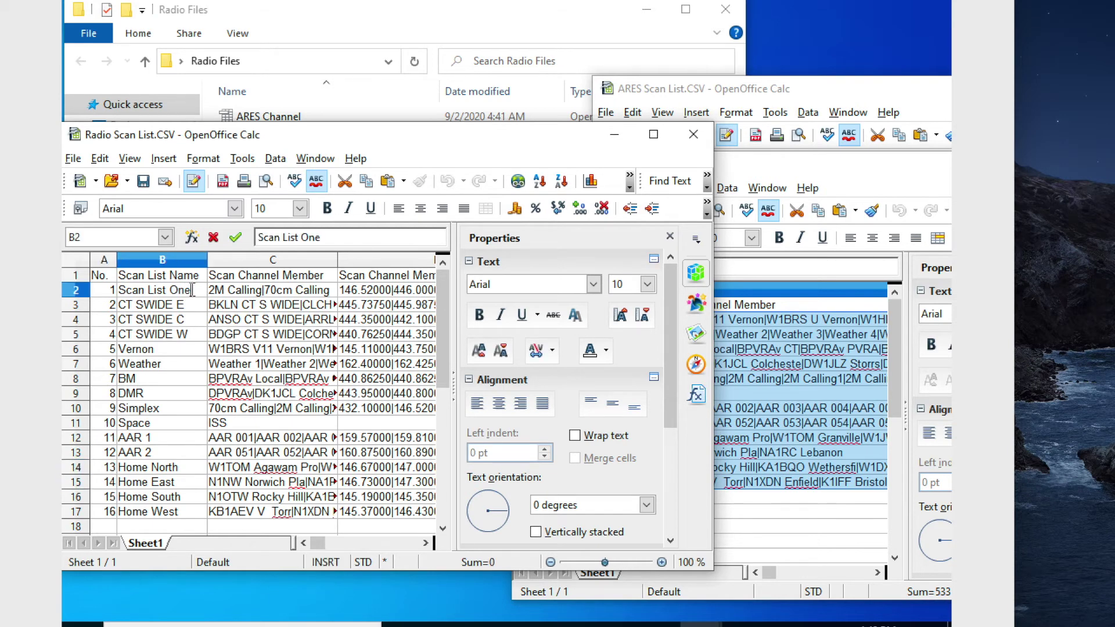
{"action": "left_click", "coordinate": [143, 181]}
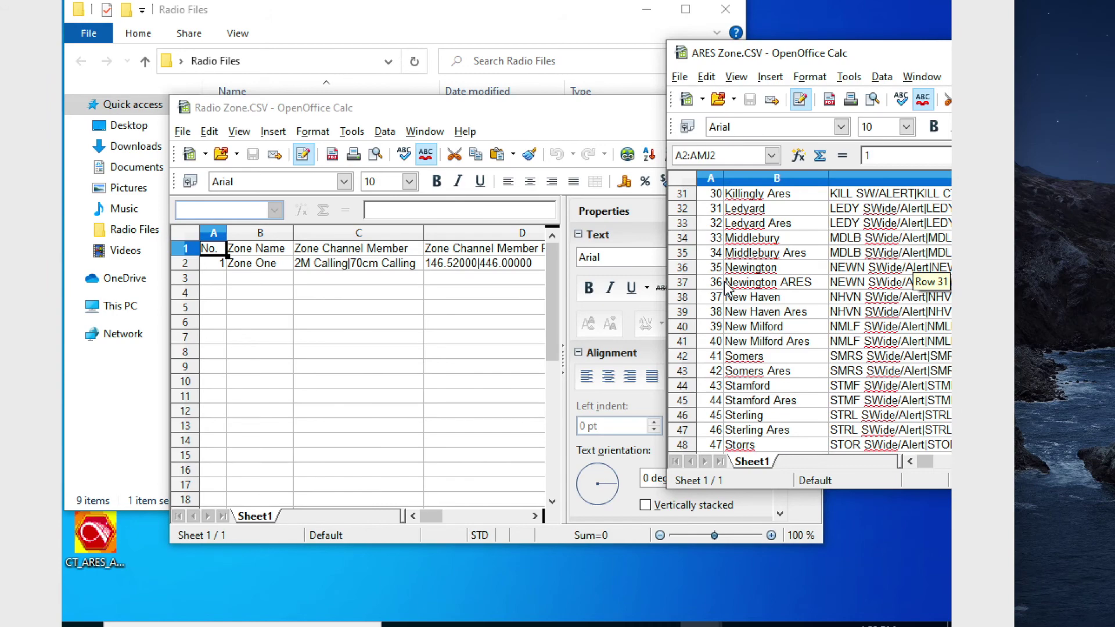
Paste the copied CT zone rows below the existing zones in Radio Zone
{"action": "scroll", "coordinate": [727, 287], "scroll_direction": "down", "scroll_amount": 10}
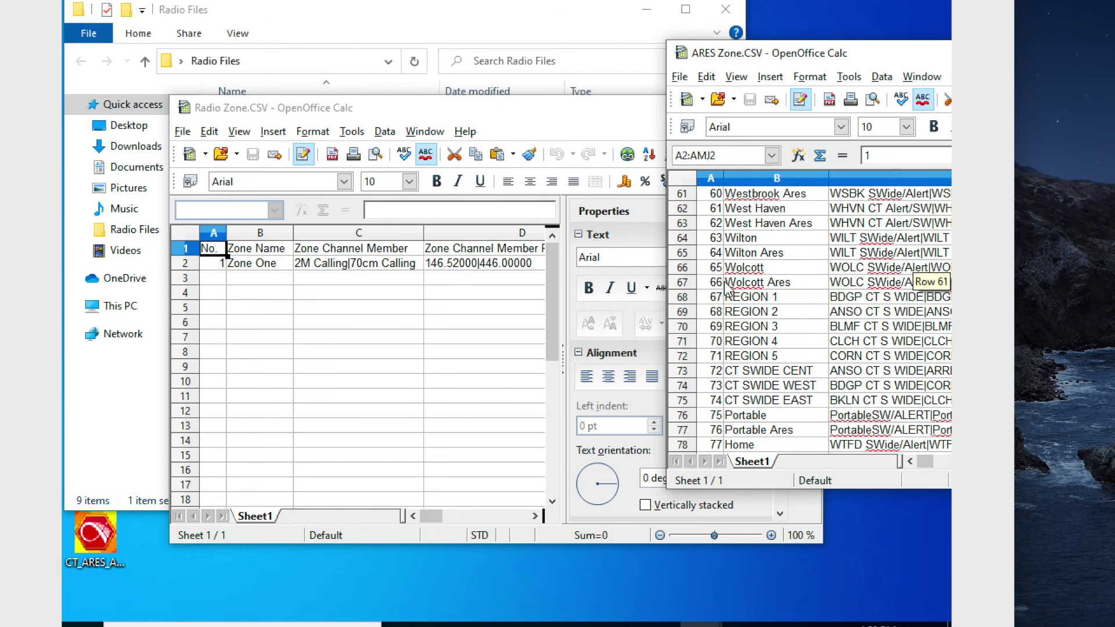
{"action": "scroll", "coordinate": [727, 287], "scroll_direction": "down", "scroll_amount": 2}
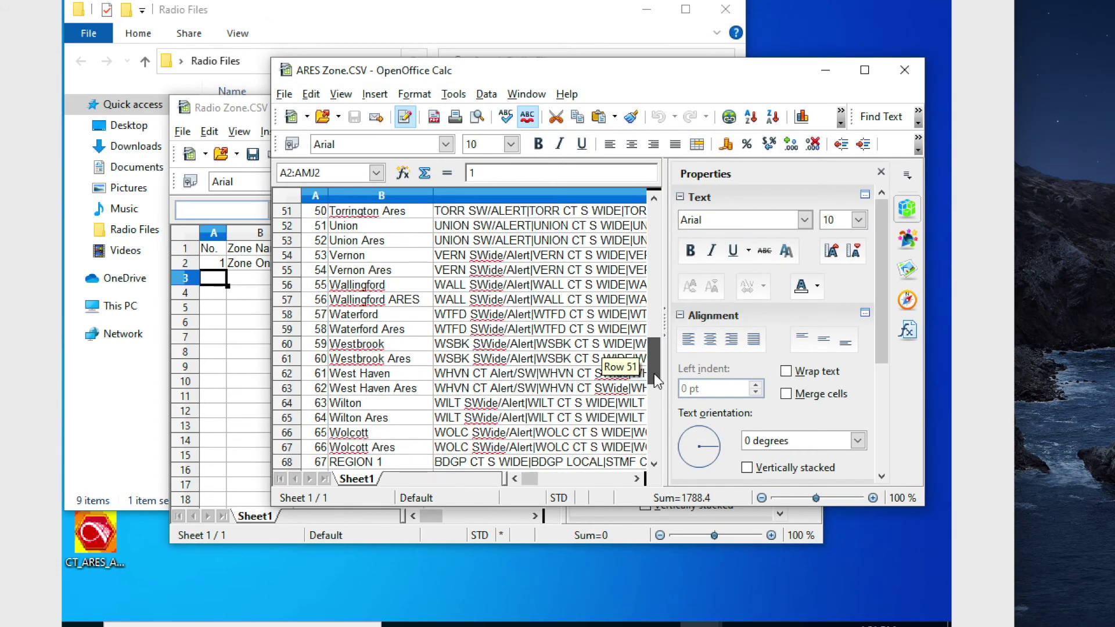
{"action": "left_click_drag", "start_coordinate": [656, 380], "coordinate": [656, 388]}
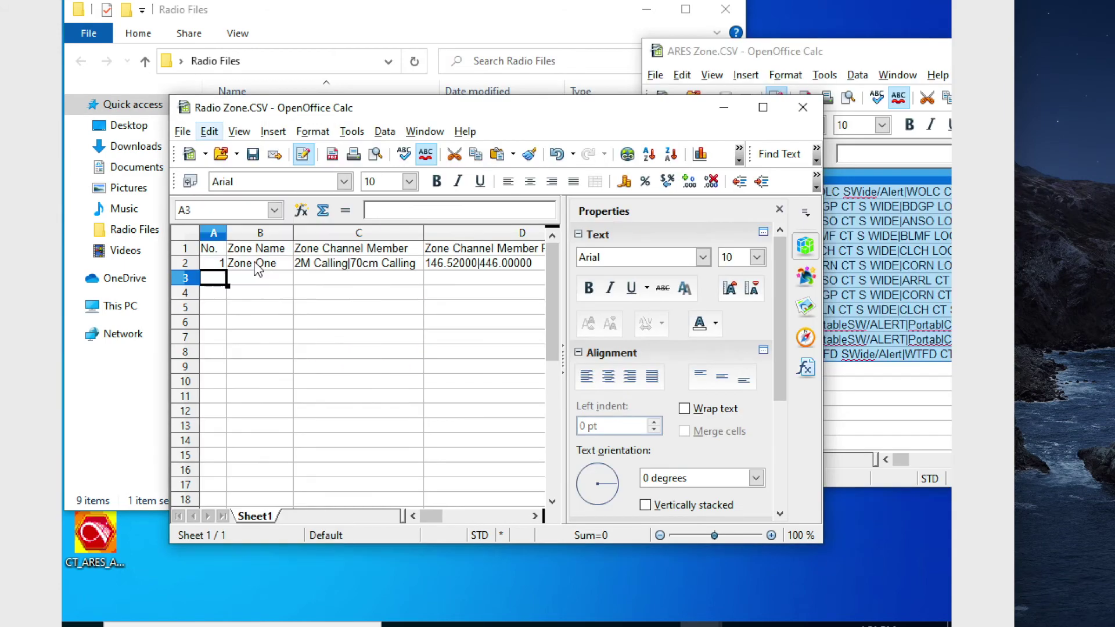
{"action": "key", "text": "ctrl+v"}
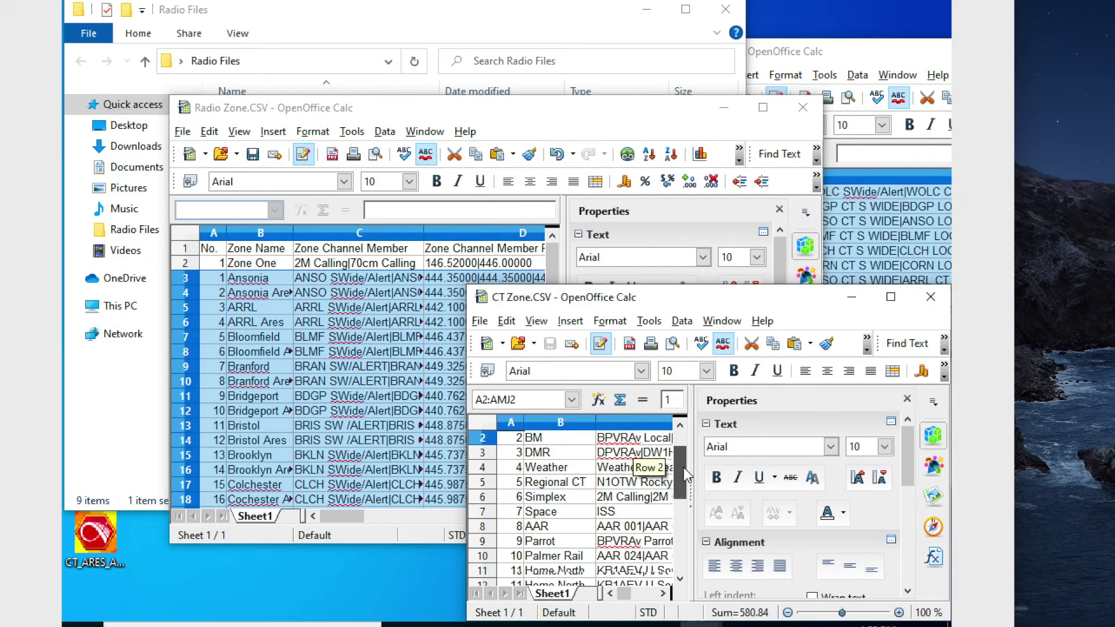
{"action": "left_click_drag", "start_coordinate": [684, 468], "coordinate": [684, 501]}
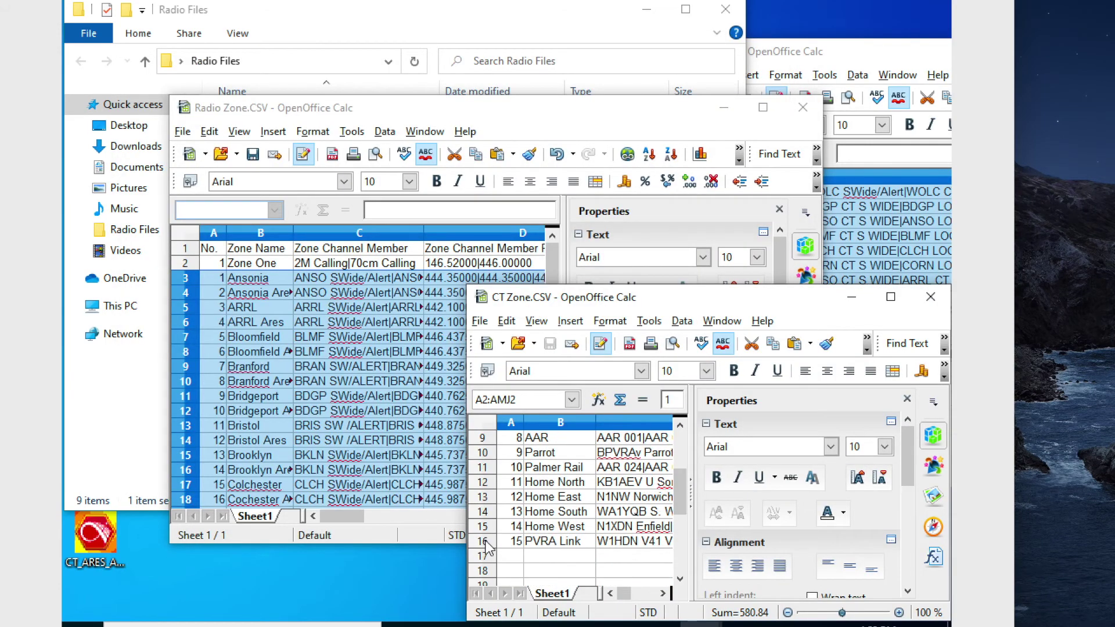
{"action": "key", "text": "alt+Tab"}
{"action": "key", "text": "ctrl+v"}
Rename the duplicate Home zones in B79 and B80, using KC for the second
{"action": "double_click", "coordinate": [278, 410]}
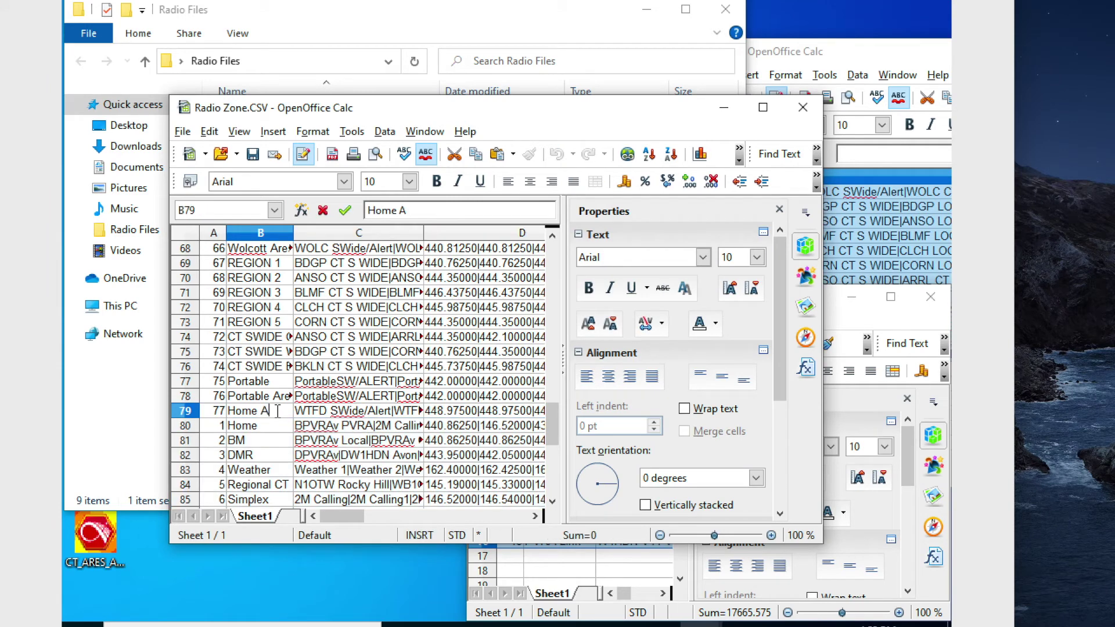
{"action": "double_click", "coordinate": [277, 426]}
{"action": "type", "text": "KC1K"}
{"action": "key", "text": "Return"}
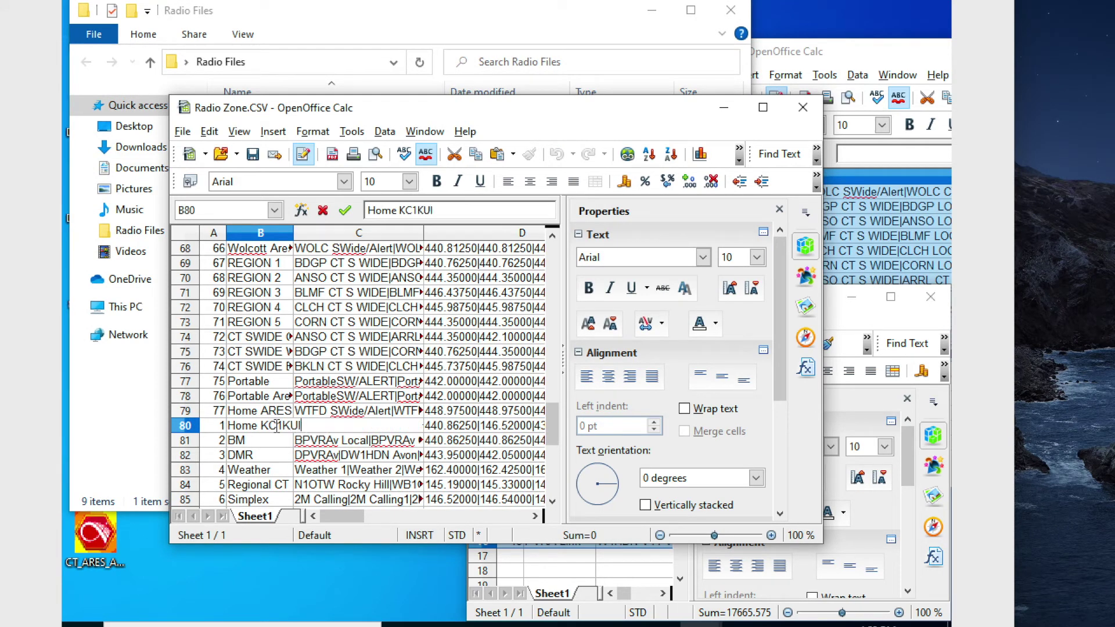
Save the zone file as CSV and export channels as NewChannel.csv with all text cells quoted
{"action": "left_click_drag", "start_coordinate": [552, 388], "coordinate": [552, 255]}
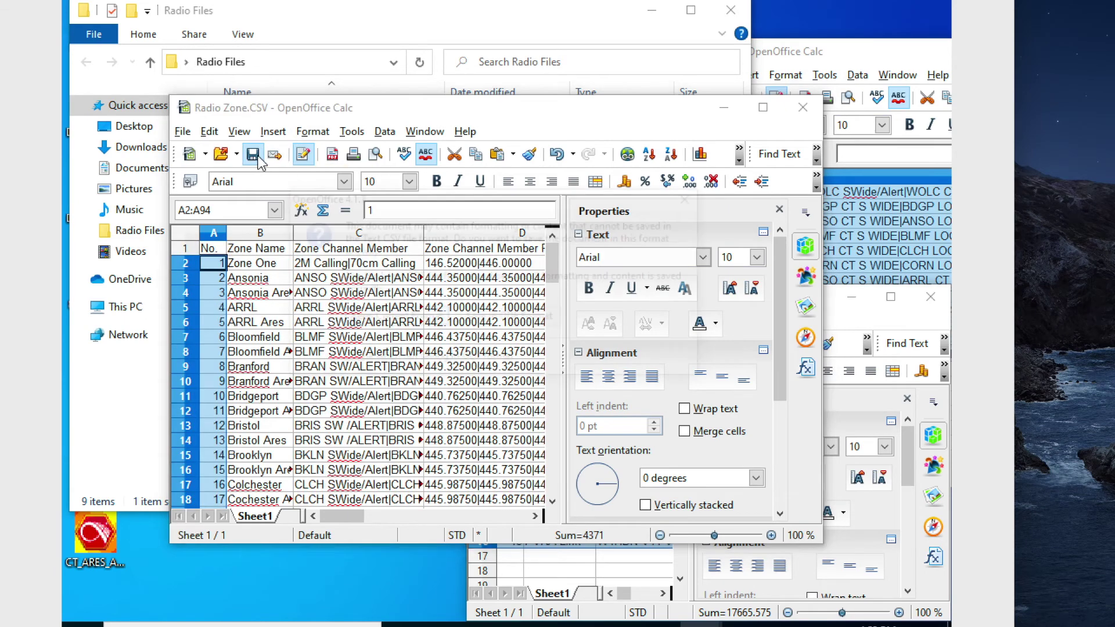
{"action": "left_click", "coordinate": [406, 389]}
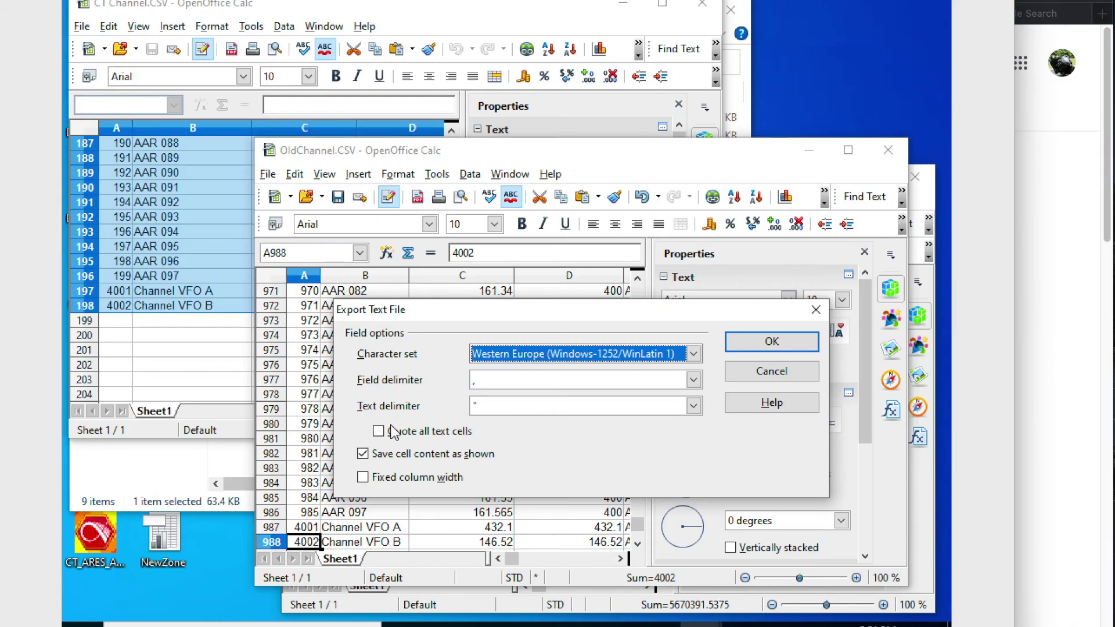
{"action": "left_click", "coordinate": [394, 433]}
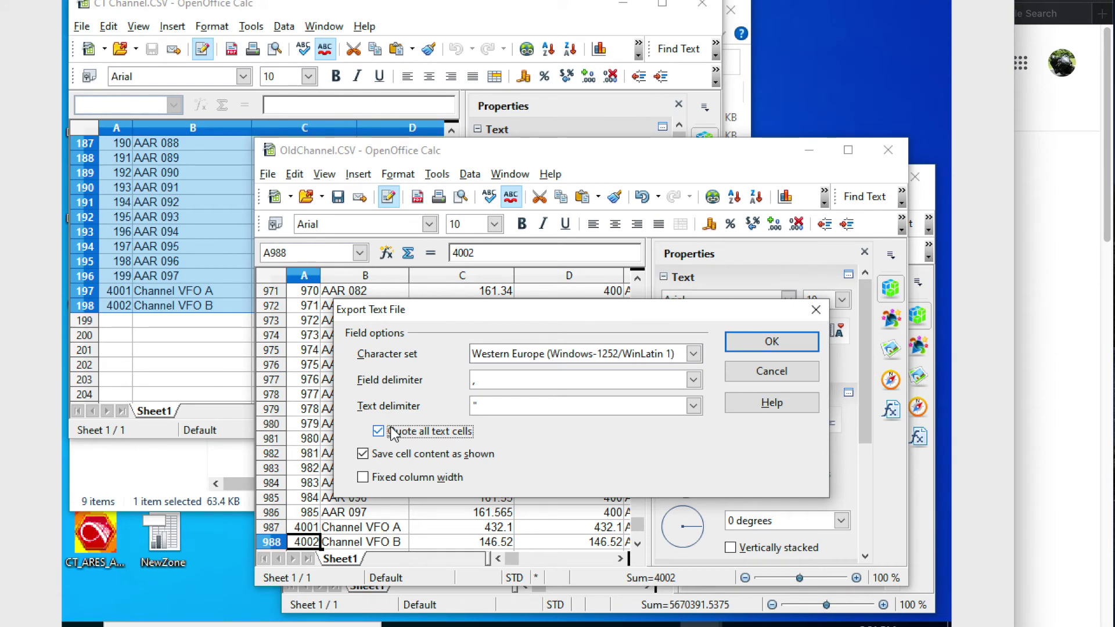
{"action": "left_click", "coordinate": [781, 346]}
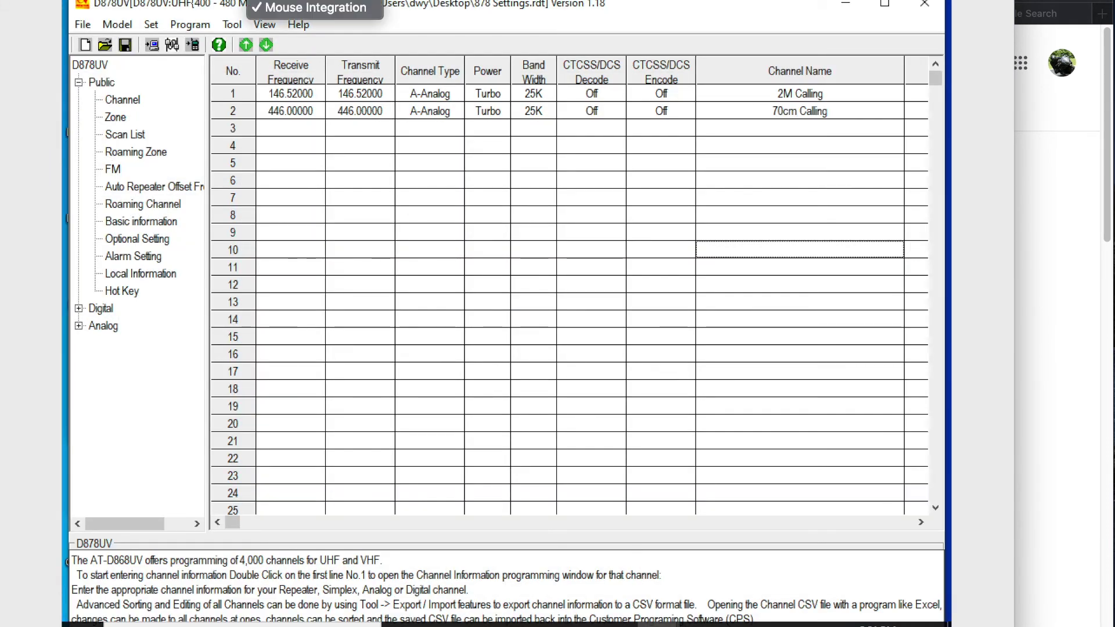
Import NewChannel.csv through Tool > Import > Channel and dismiss the Import Complete message
{"action": "left_click", "coordinate": [231, 24]}
{"action": "left_click", "coordinate": [249, 37]}
{"action": "left_click", "coordinate": [249, 72]}
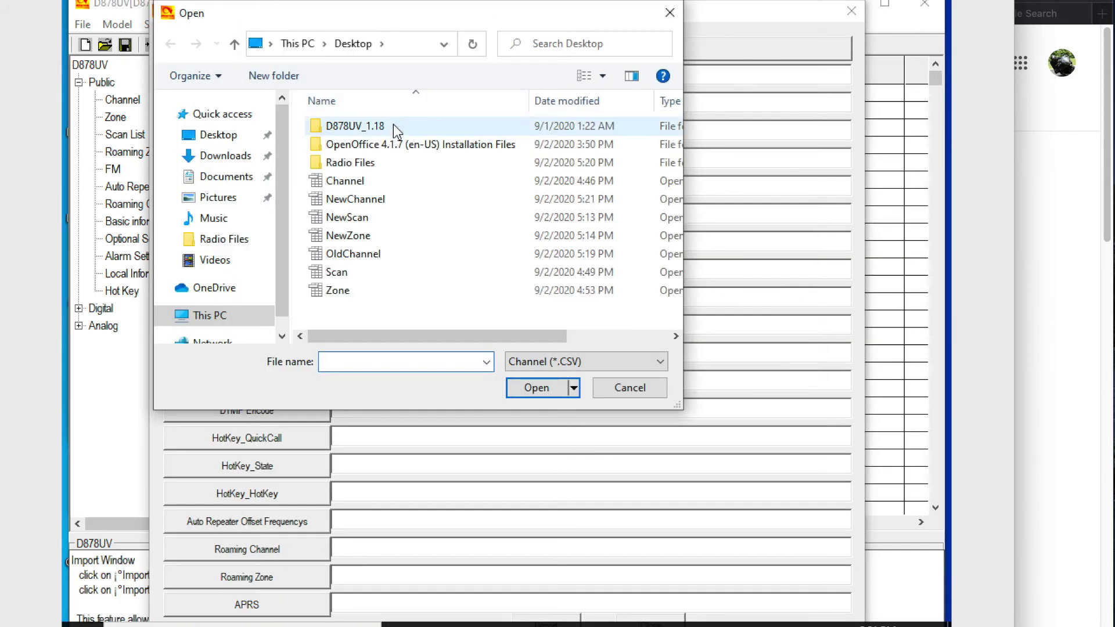
{"action": "left_click", "coordinate": [363, 204]}
{"action": "double_click", "coordinate": [364, 204]}
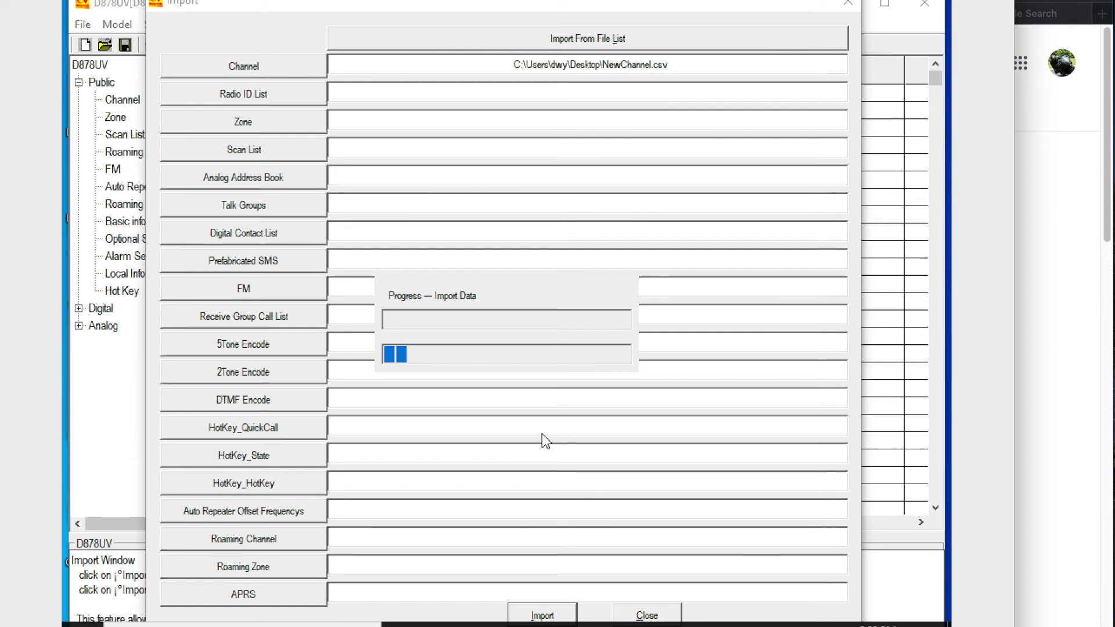
{"action": "left_click", "coordinate": [529, 363]}
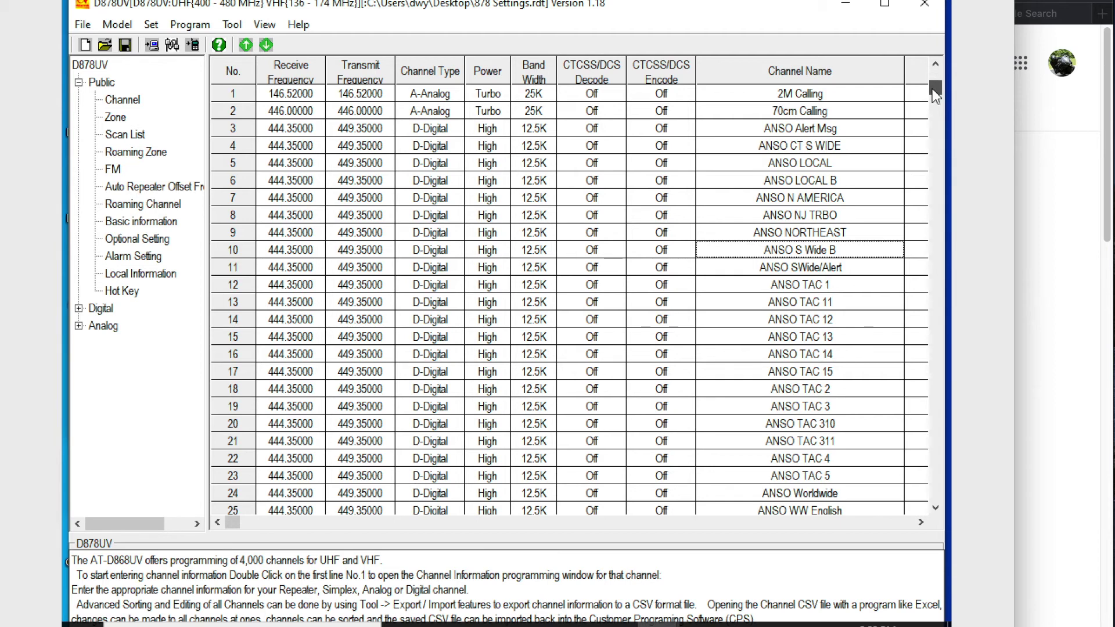
{"action": "left_click", "coordinate": [928, 103]}
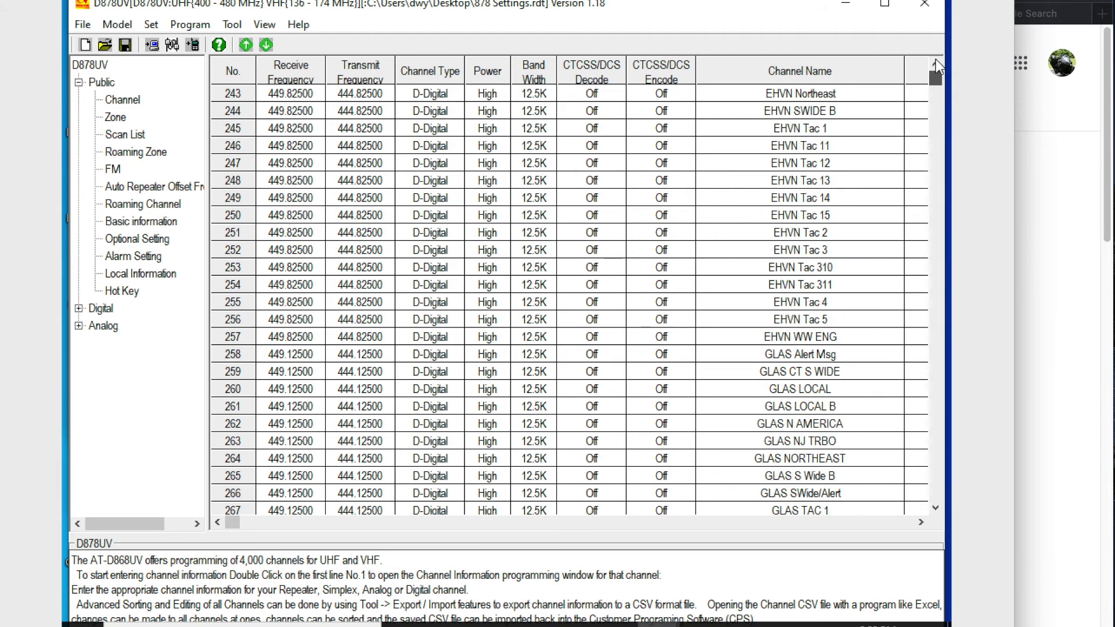
{"action": "left_click_drag", "start_coordinate": [935, 60], "coordinate": [935, 60]}
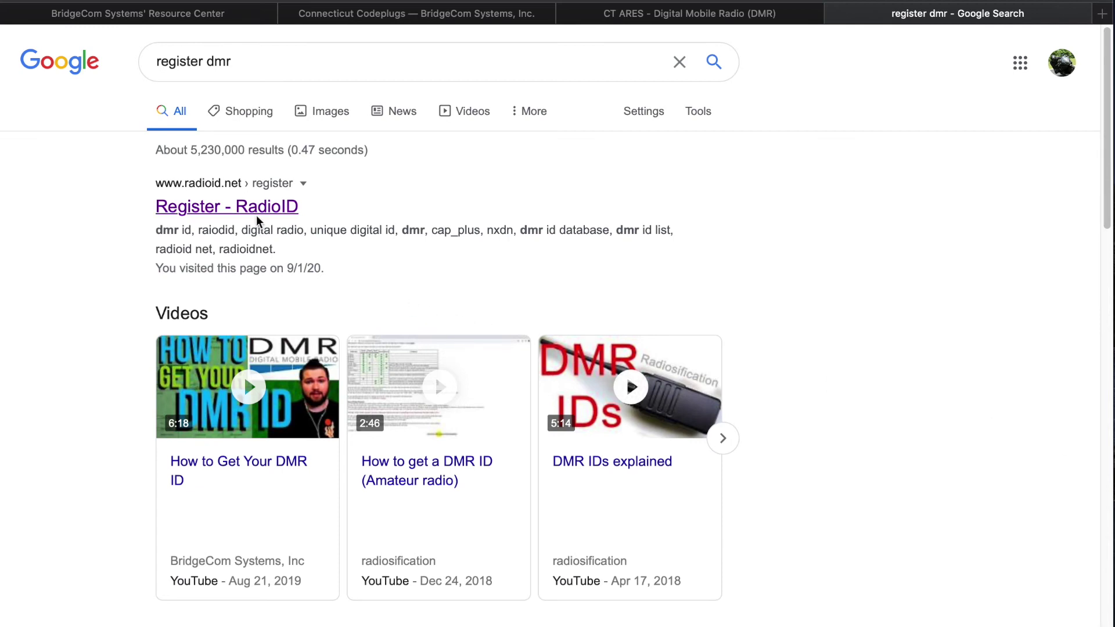
Open the Register - RadioID result, scroll through its terms, then switch back to the CPS
{"action": "left_click", "coordinate": [257, 220]}
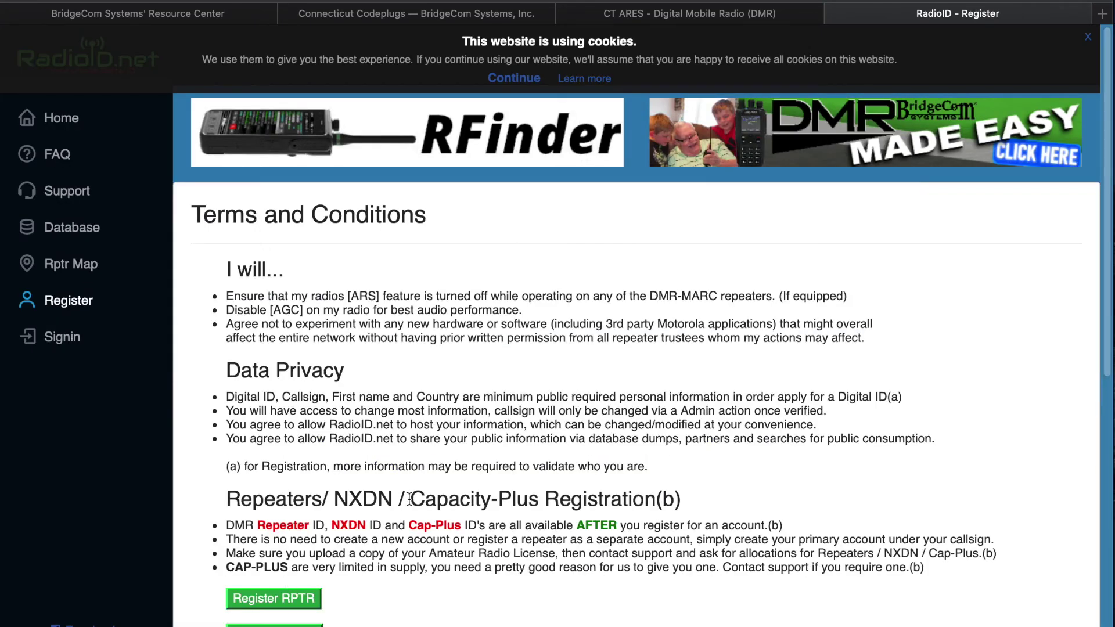
{"action": "scroll", "coordinate": [483, 492], "scroll_direction": "down", "scroll_amount": 10}
{"action": "scroll", "coordinate": [483, 492], "scroll_direction": "up", "scroll_amount": 3}
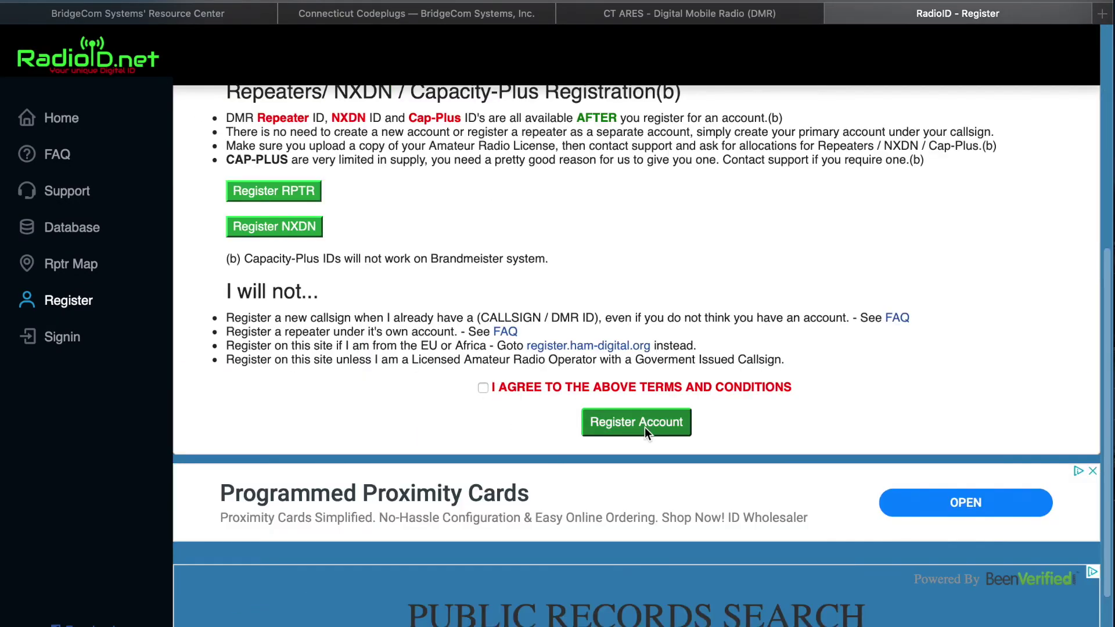
{"action": "scroll", "coordinate": [346, 419], "scroll_direction": "up", "scroll_amount": 7}
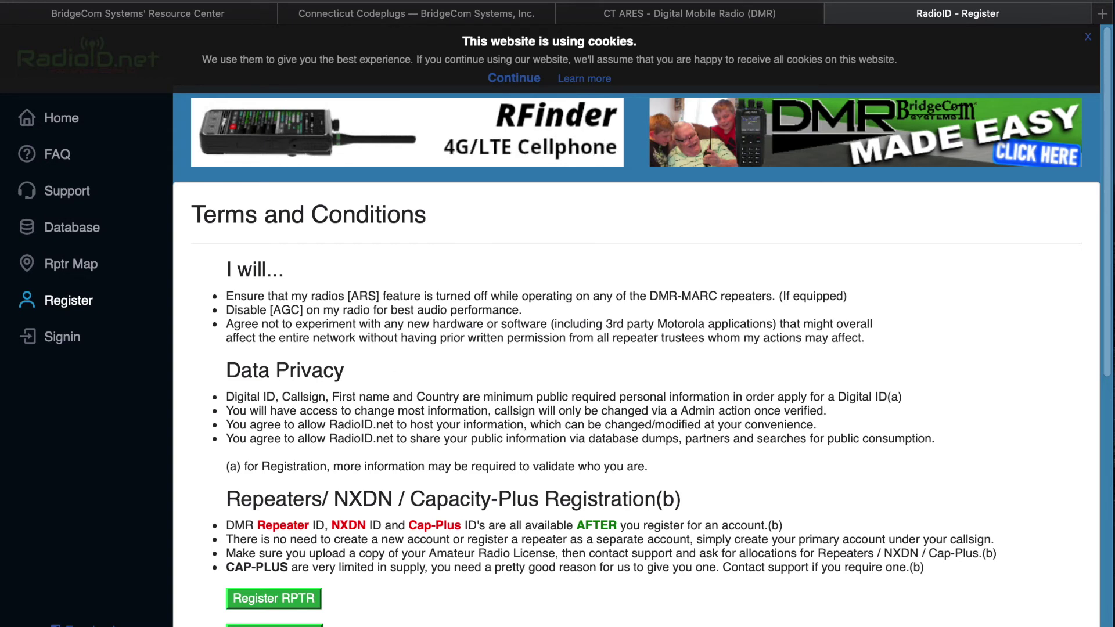
{"action": "key", "text": "super+Tab"}
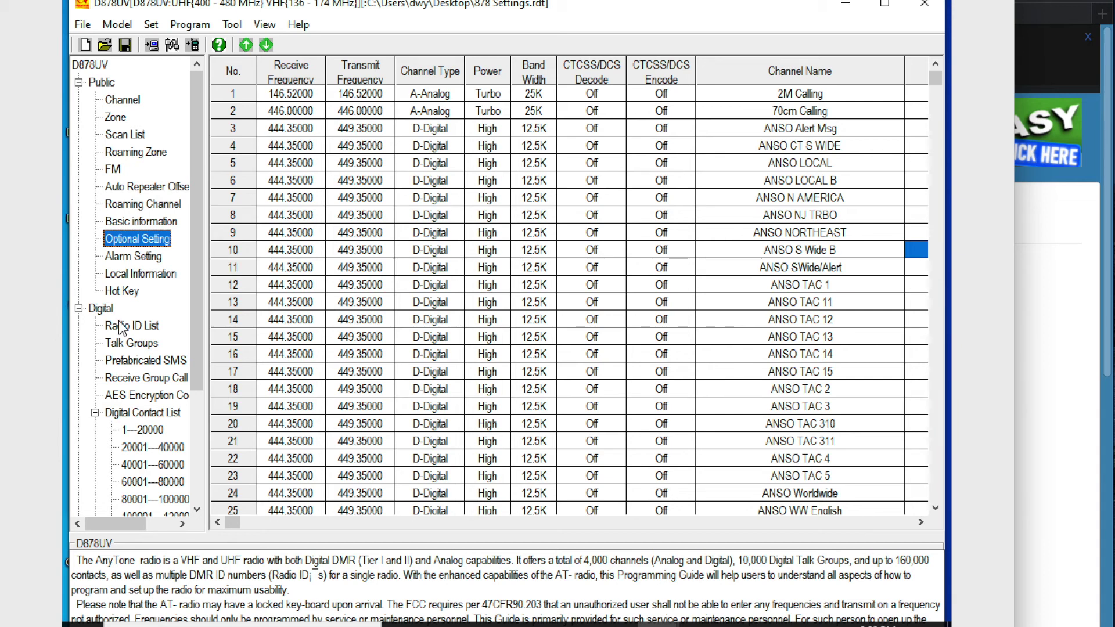
Show the Digital Contact List 1---20000 block to confirm it holds no contacts
{"action": "left_click", "coordinate": [142, 429]}
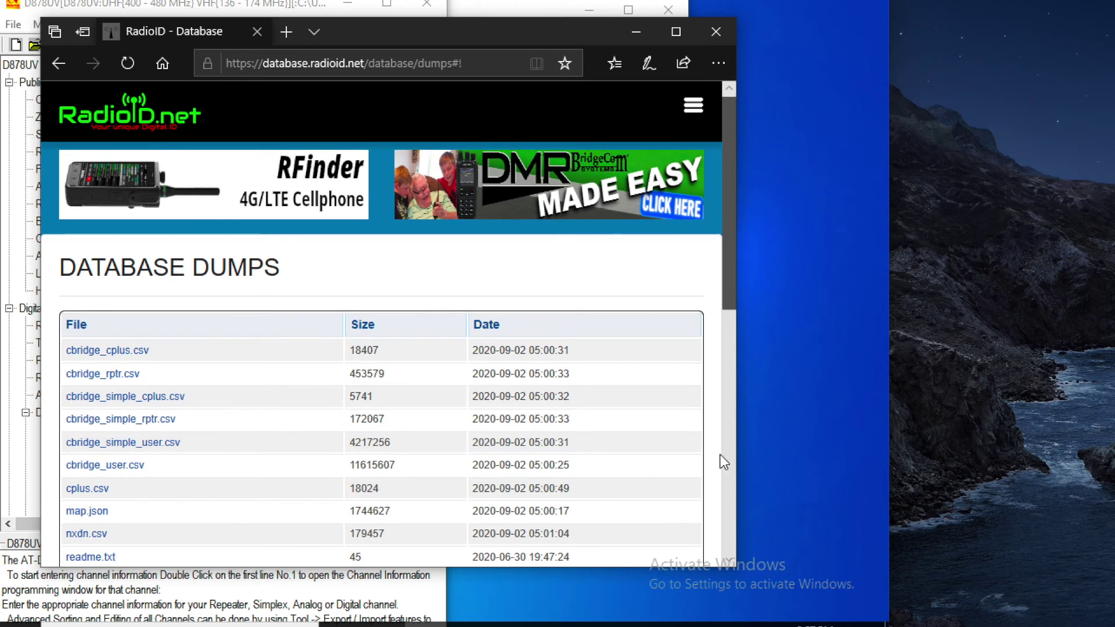
Save the user.csv link from RadioID.net to the Desktop with Save target as
{"action": "left_click", "coordinate": [724, 467]}
{"action": "left_click_drag", "start_coordinate": [720, 465], "coordinate": [712, 344]}
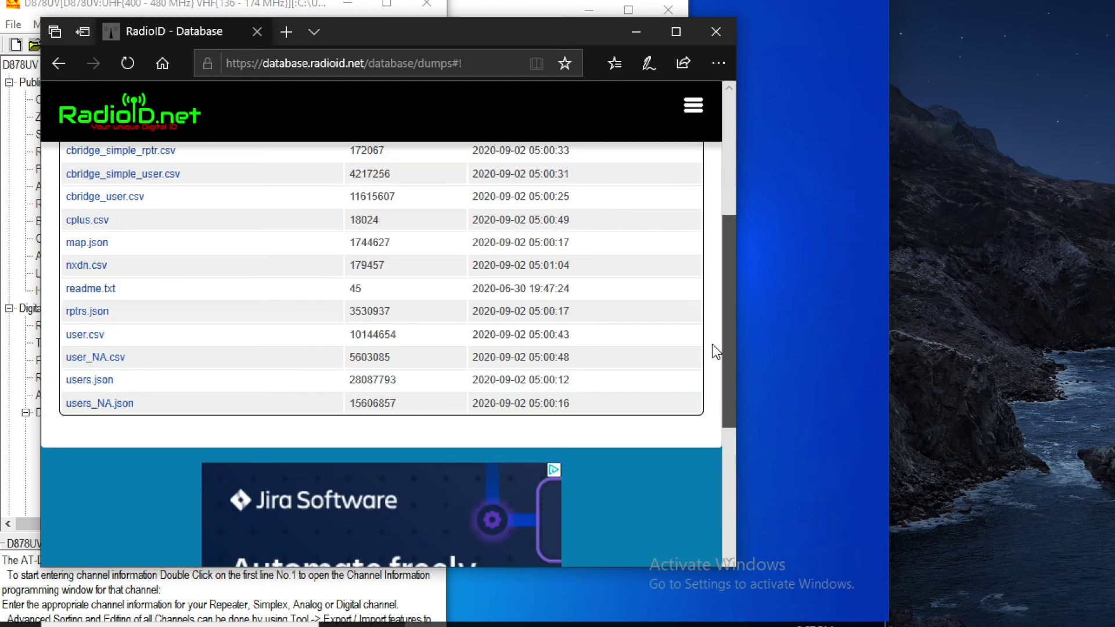
{"action": "right_click", "coordinate": [97, 342]}
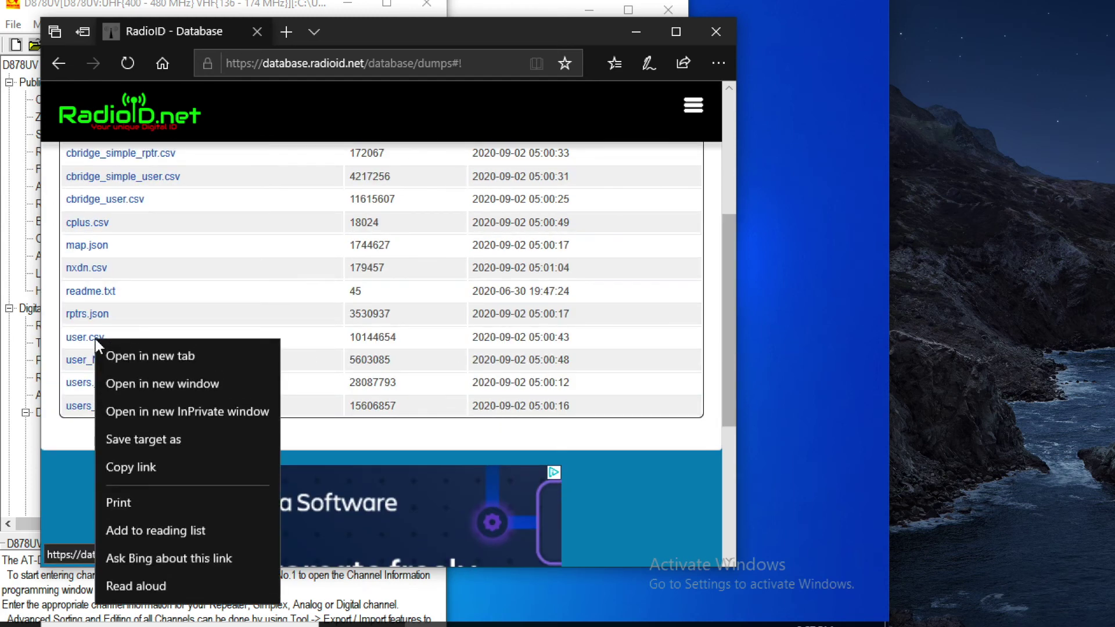
{"action": "left_click", "coordinate": [122, 435]}
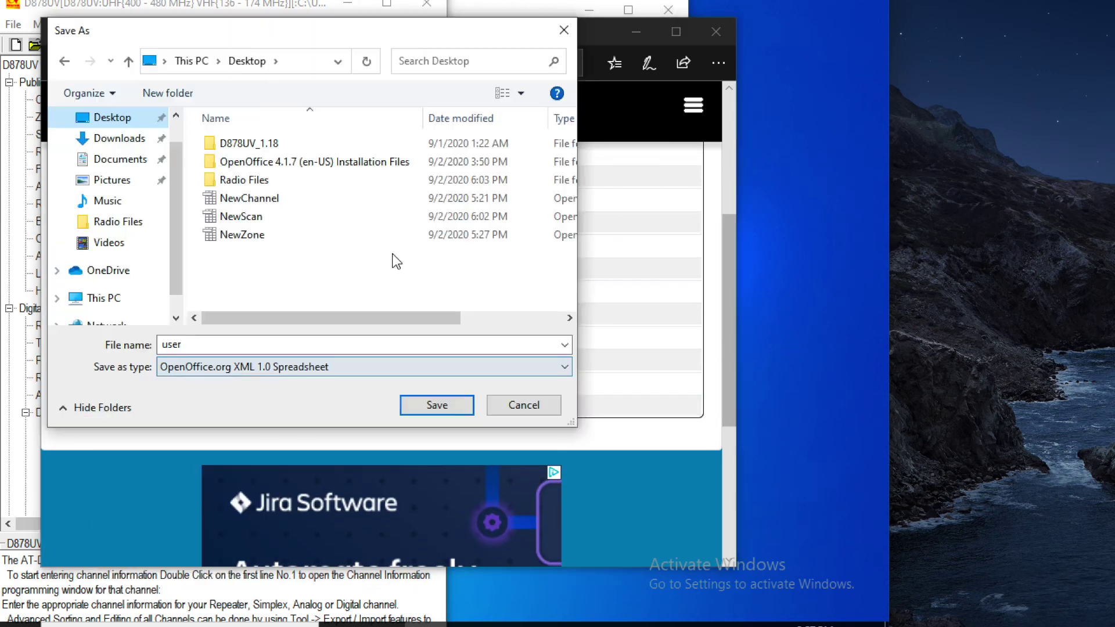
{"action": "left_click", "coordinate": [437, 402]}
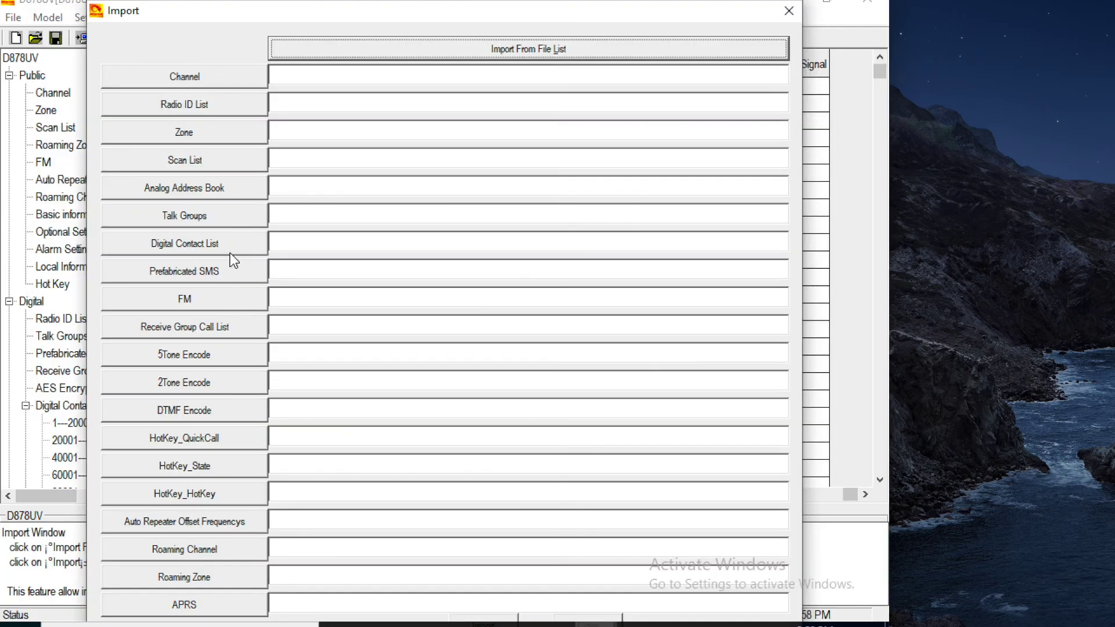
Import user.csv into the Digital Contact List and browse the contacts from DMR ID 1023001 onward
{"action": "left_click", "coordinate": [230, 250]}
{"action": "left_click", "coordinate": [470, 386]}
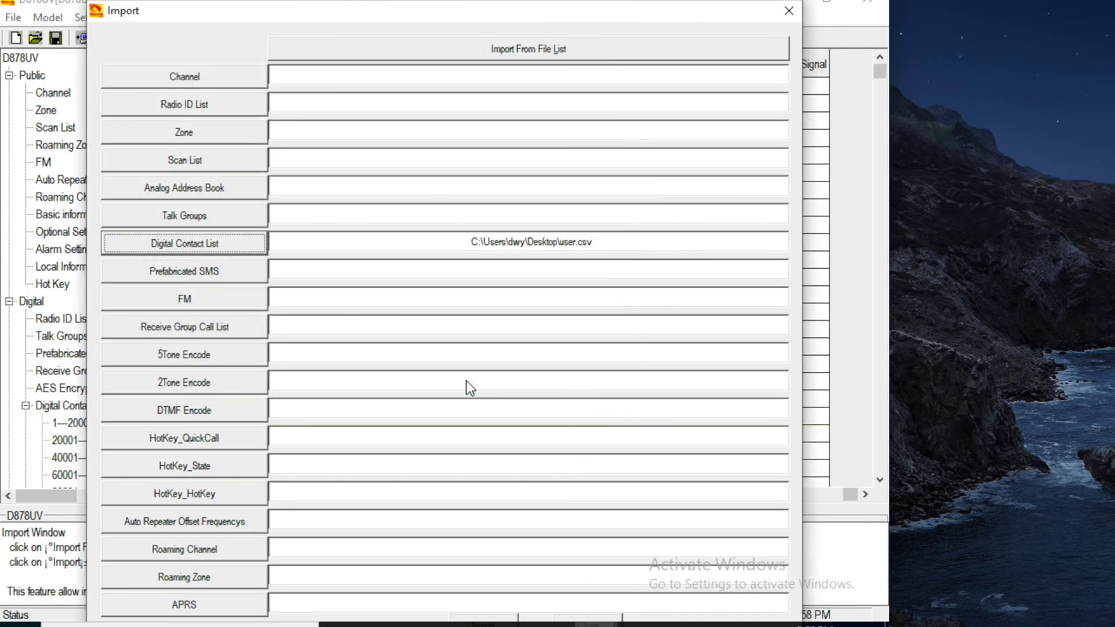
{"action": "left_click", "coordinate": [483, 618]}
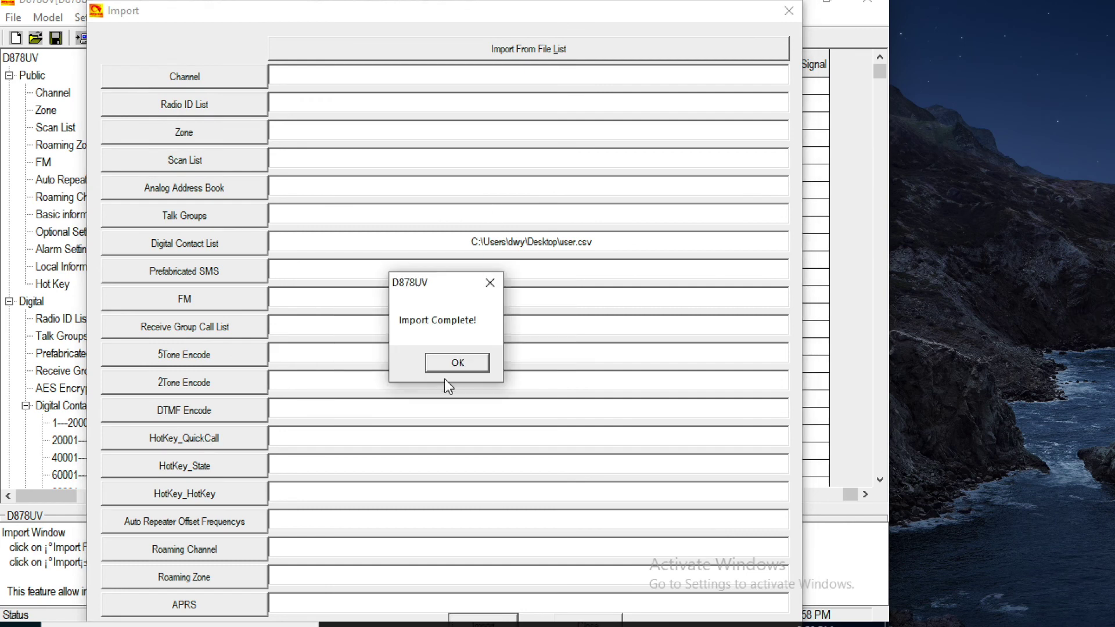
{"action": "left_click", "coordinate": [447, 366]}
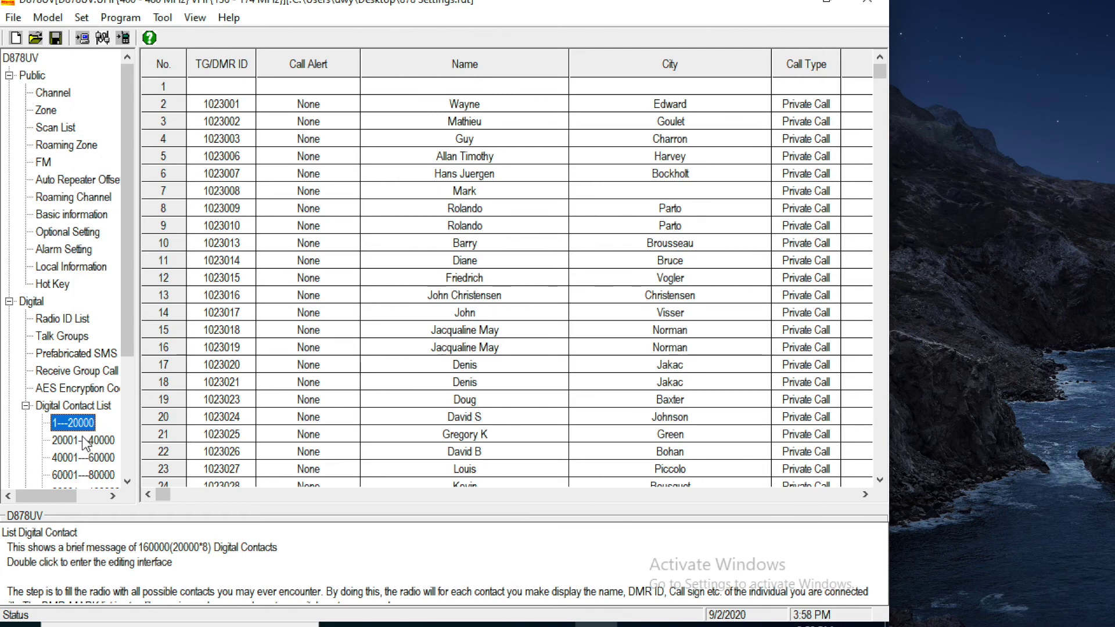
{"action": "left_click", "coordinate": [85, 440]}
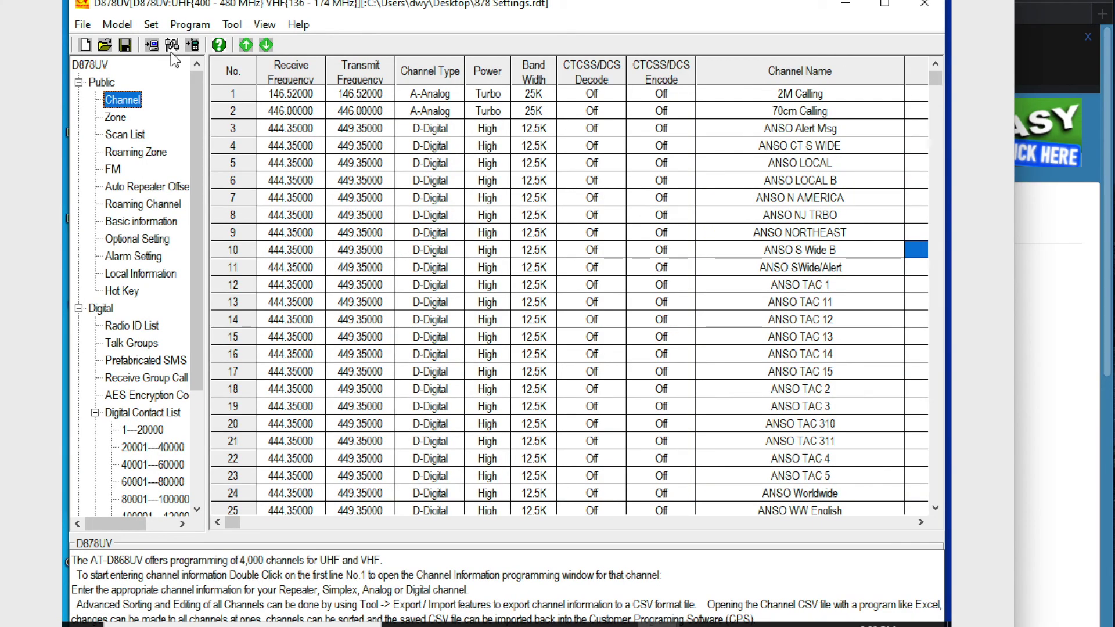
Set the communication port to COM3 and write the codeplug to the radio
{"action": "left_click", "coordinate": [170, 47]}
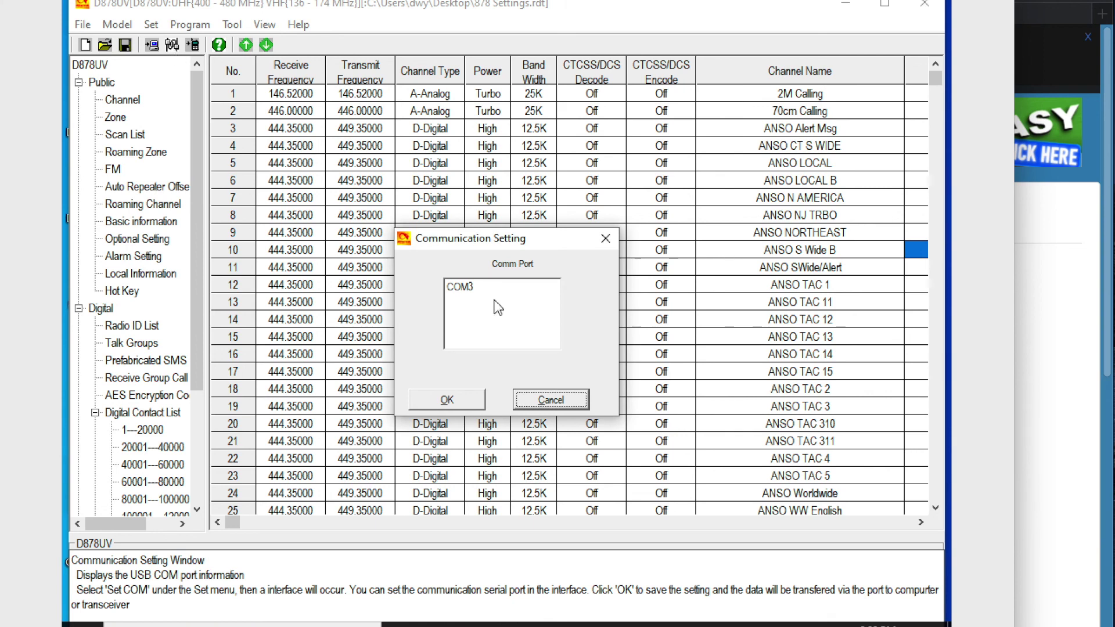
{"action": "left_click", "coordinate": [478, 286]}
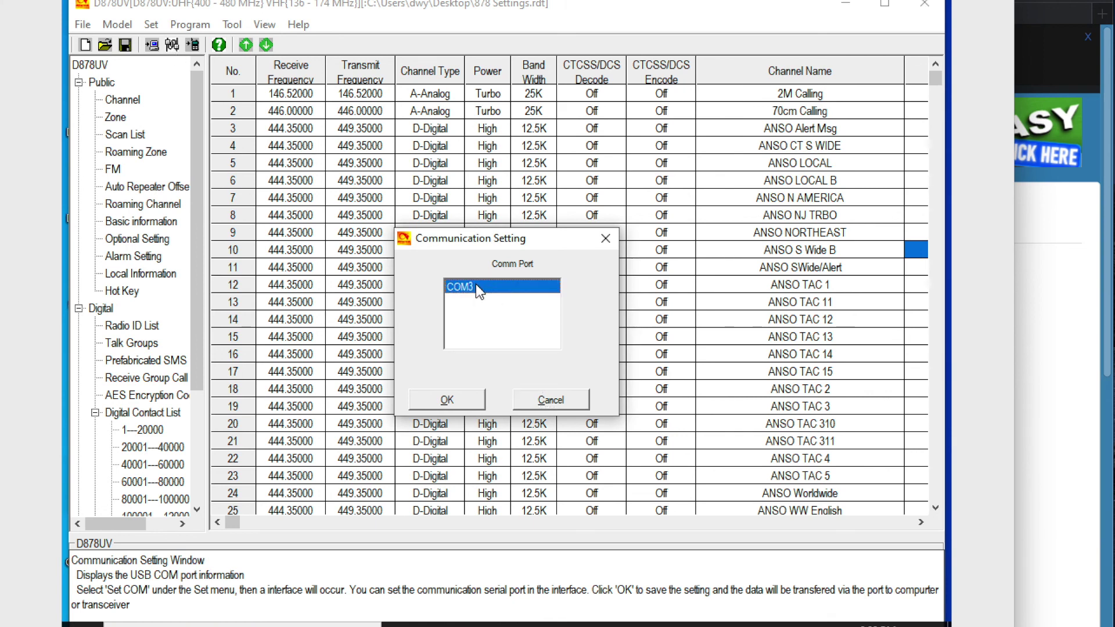
{"action": "left_click", "coordinate": [472, 399]}
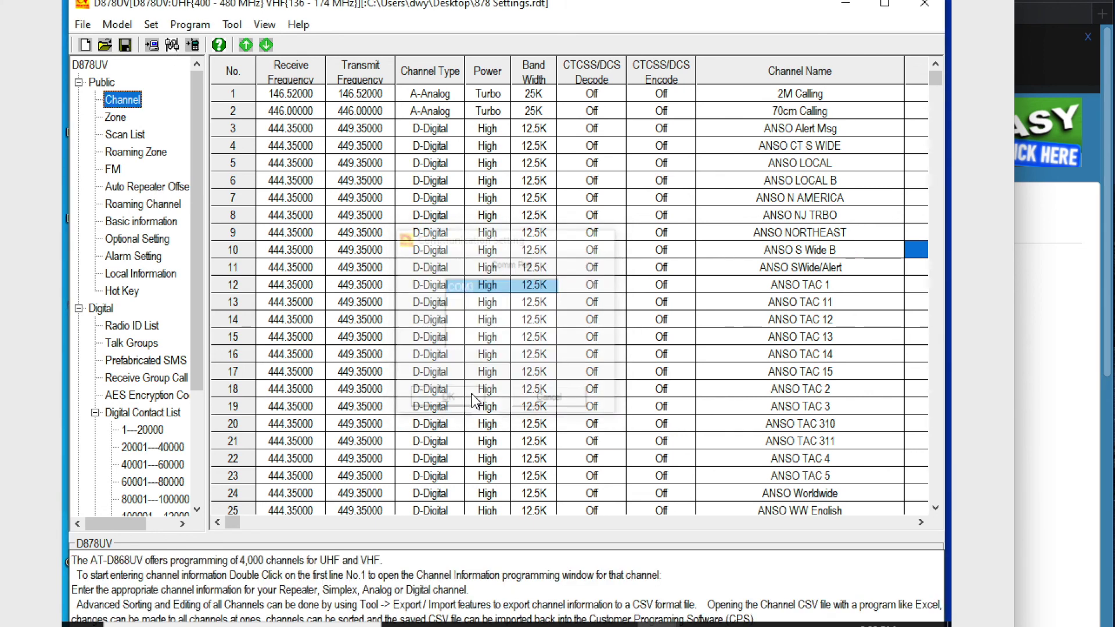
{"action": "left_click", "coordinate": [193, 46]}
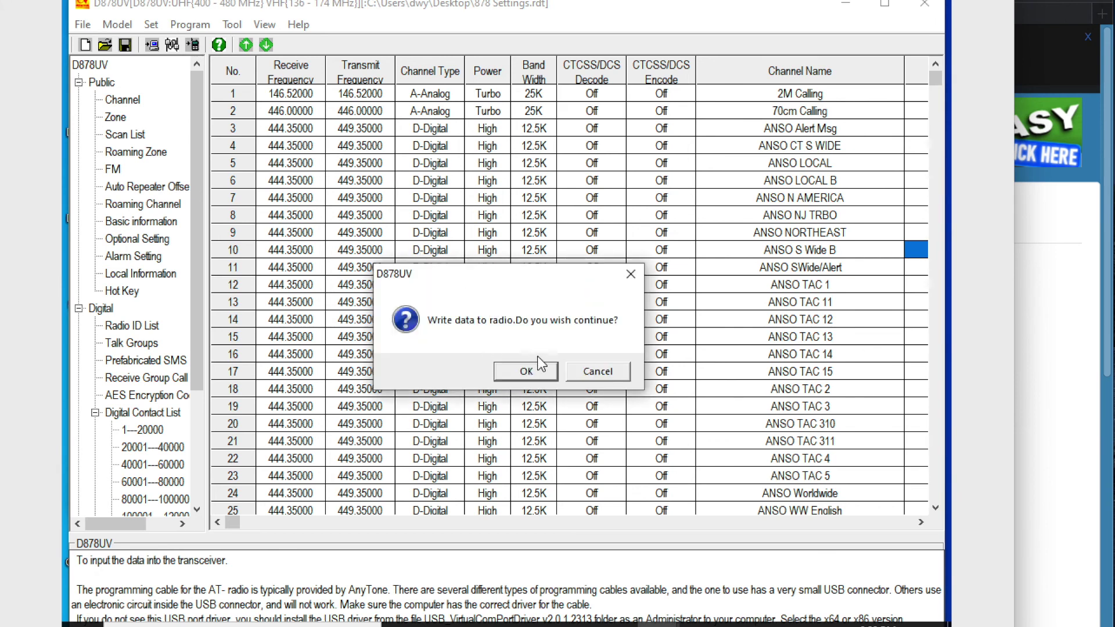
{"action": "left_click", "coordinate": [526, 371]}
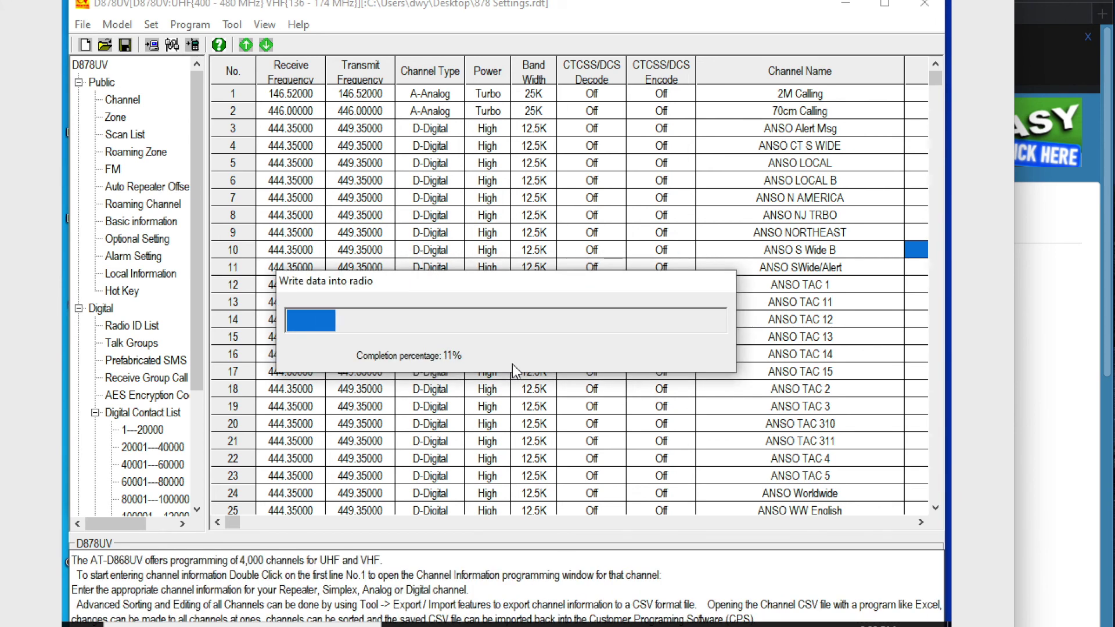